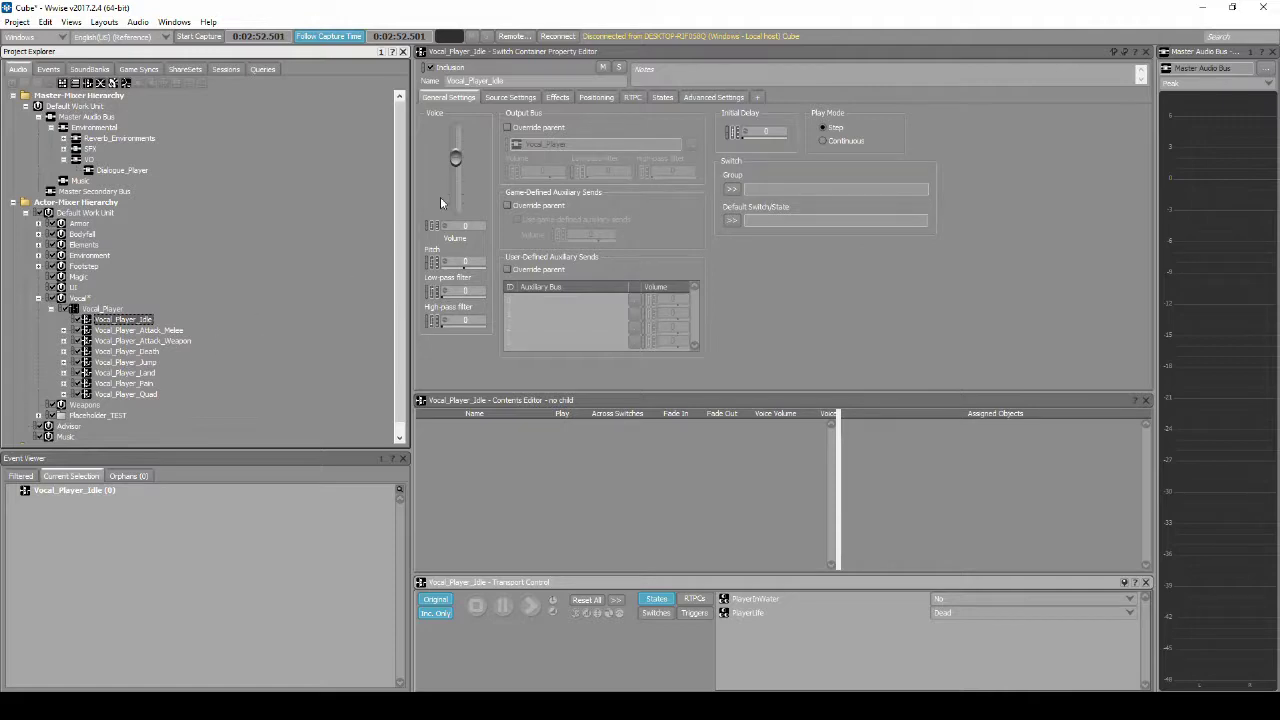
Override the parent output bus of Vocal_Player_Idle and route it to the Dialogue_Player bus
{"action": "left_click", "coordinate": [507, 128]}
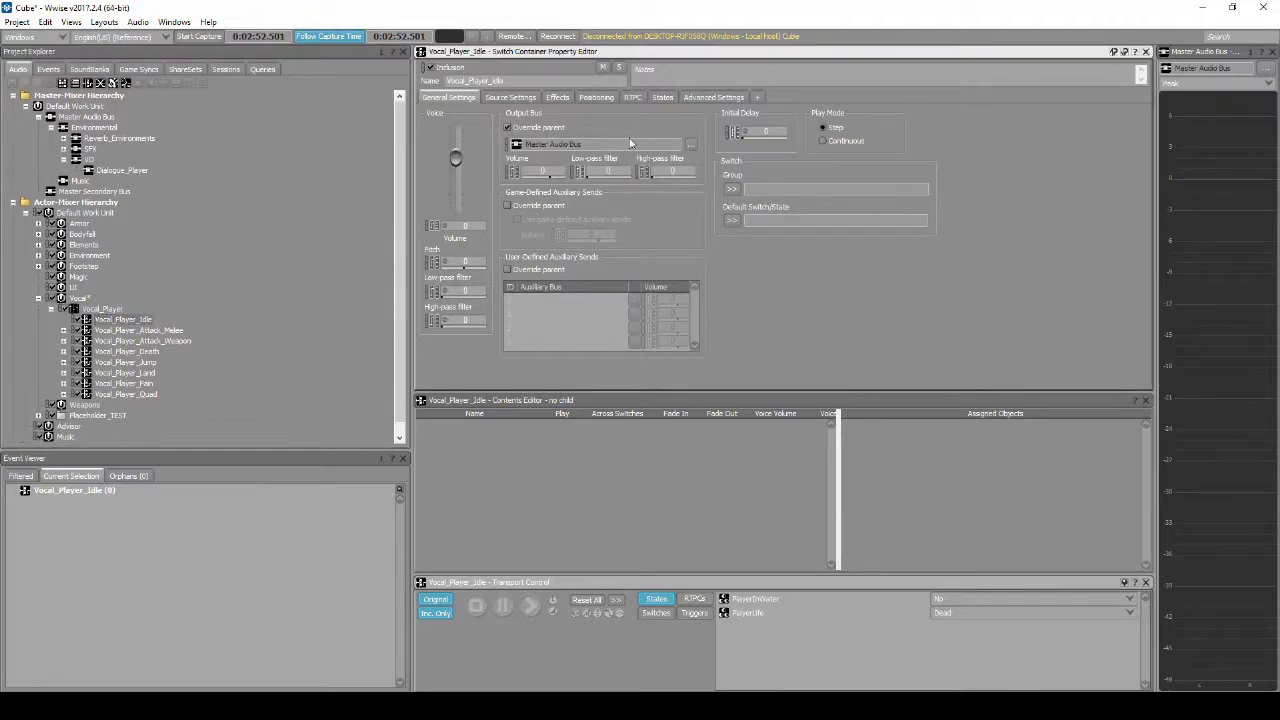
{"action": "left_click", "coordinate": [690, 144]}
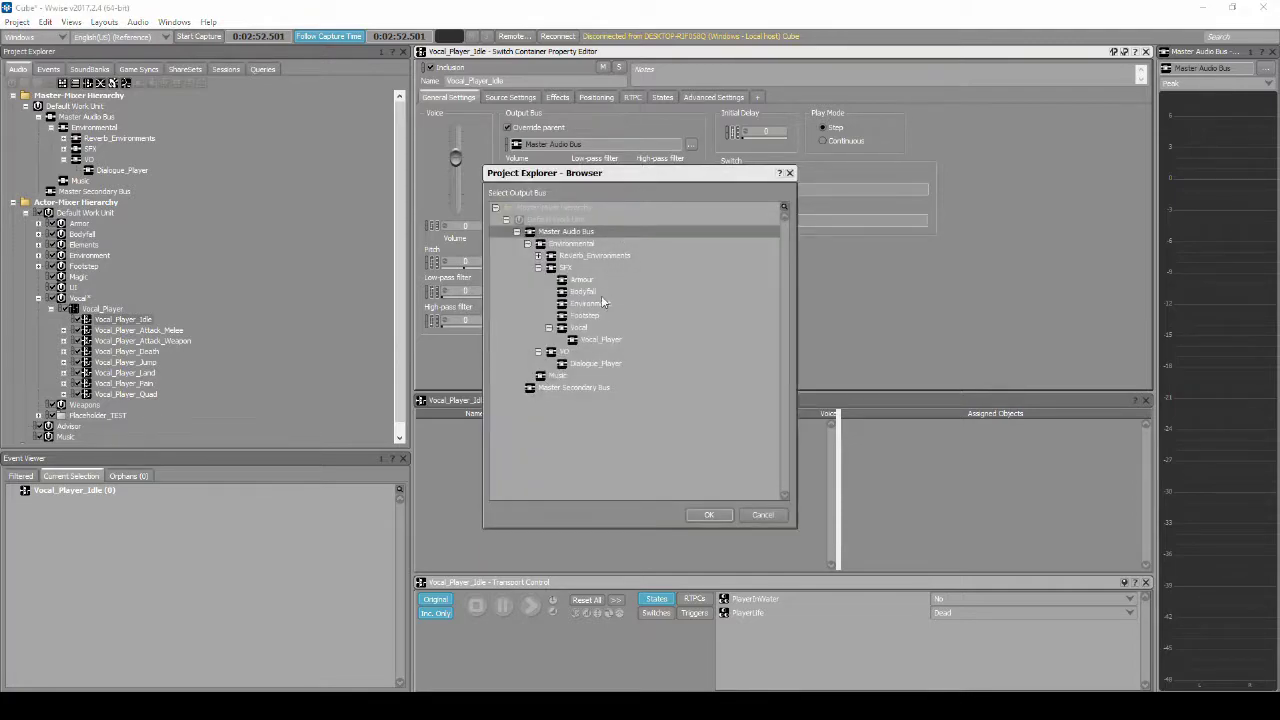
{"action": "left_click", "coordinate": [593, 363]}
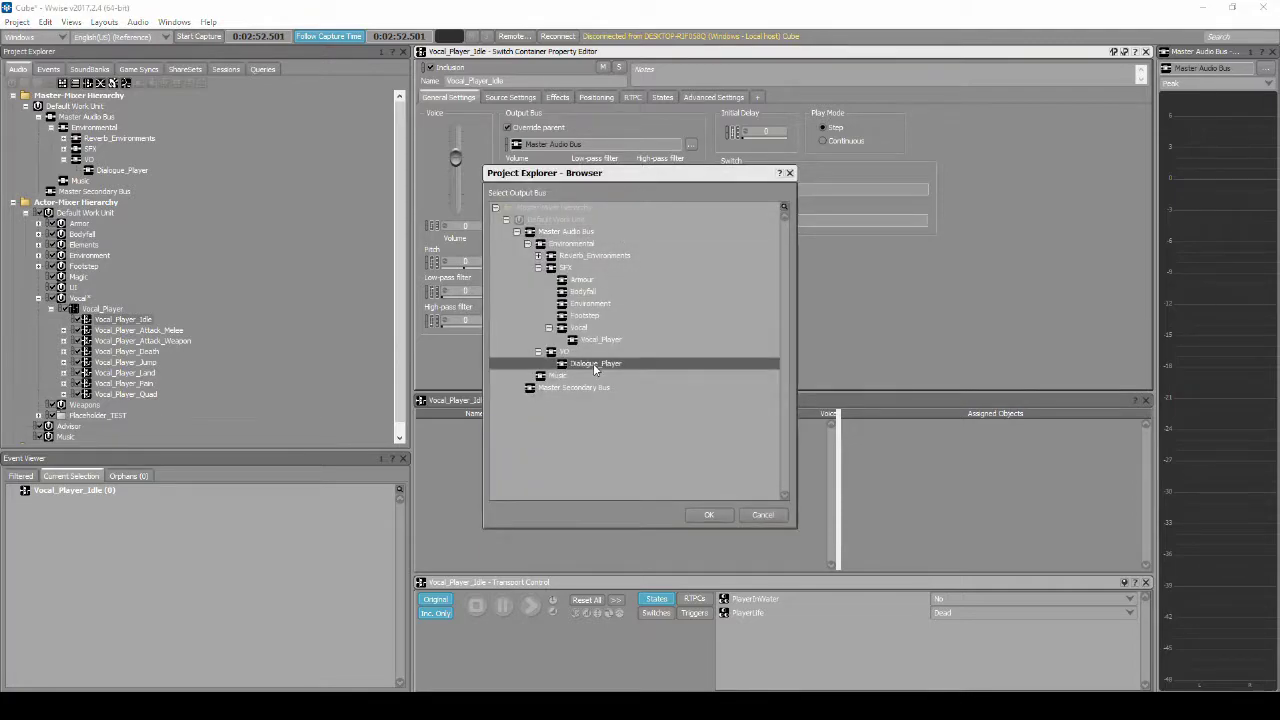
{"action": "left_click", "coordinate": [704, 515]}
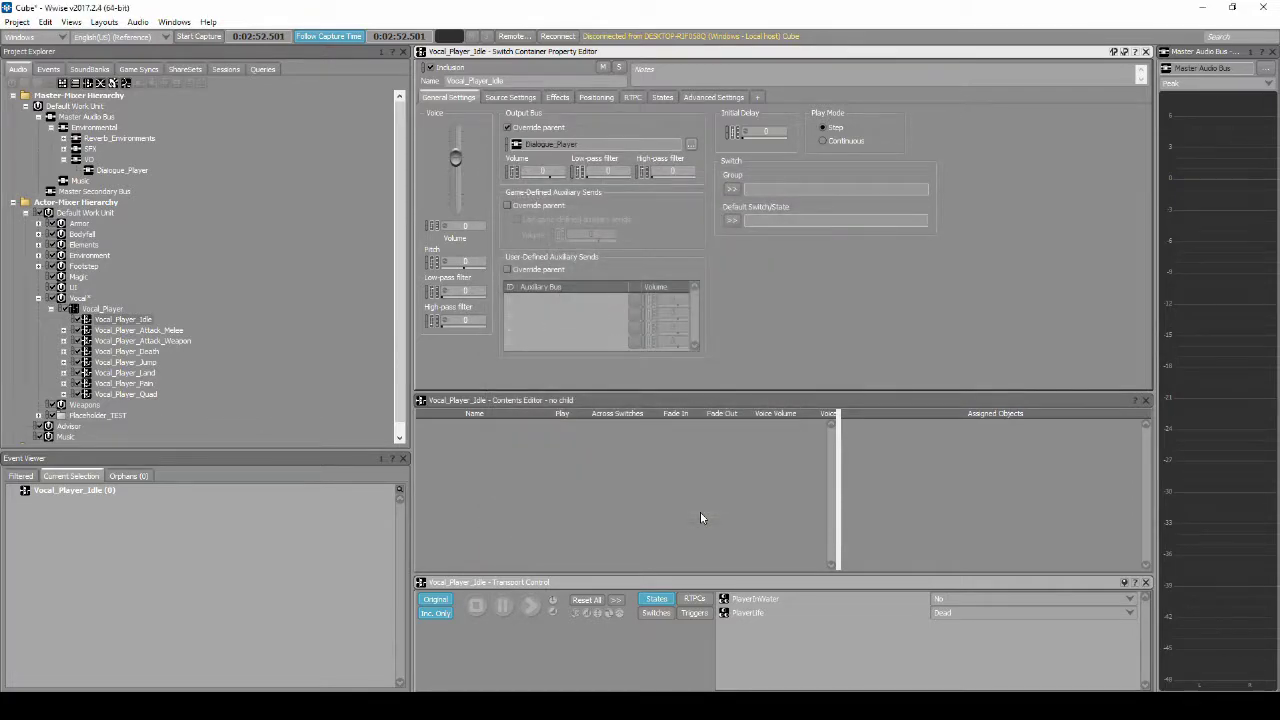
Add a random container named Vocal_Player_Idle_BelowWater as a child of Vocal_Player_Idle
{"action": "left_click", "coordinate": [121, 320]}
{"action": "right_click", "coordinate": [121, 320]}
{"action": "mouse_move", "coordinate": [150, 326]}
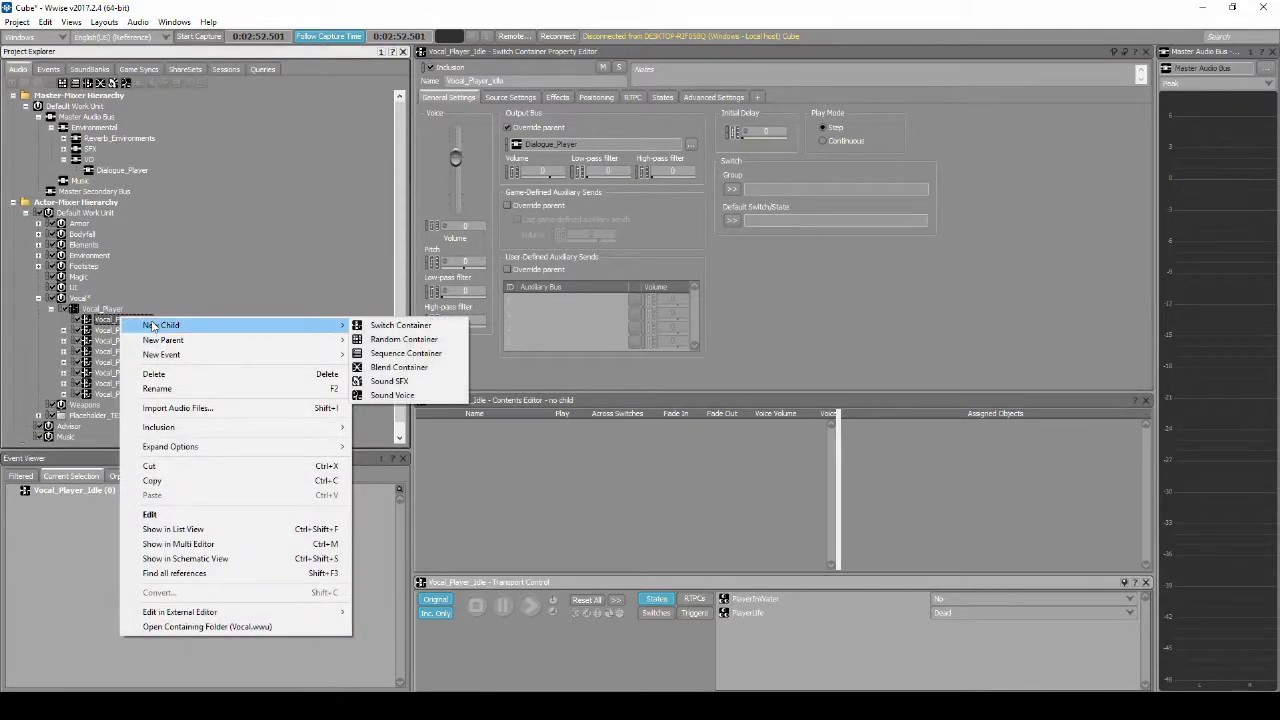
{"action": "left_click", "coordinate": [403, 339]}
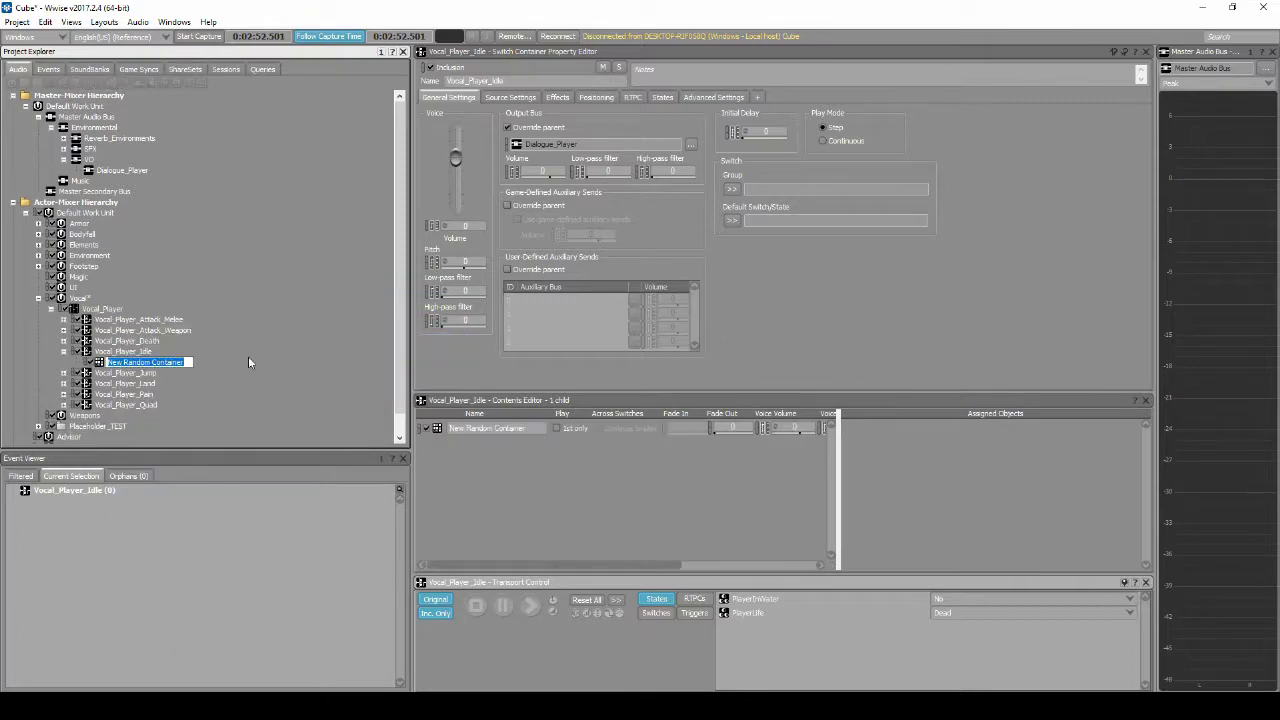
{"action": "type", "text": "Vocal_Player_Idle_Be"}
{"action": "type", "text": "lowWate"}
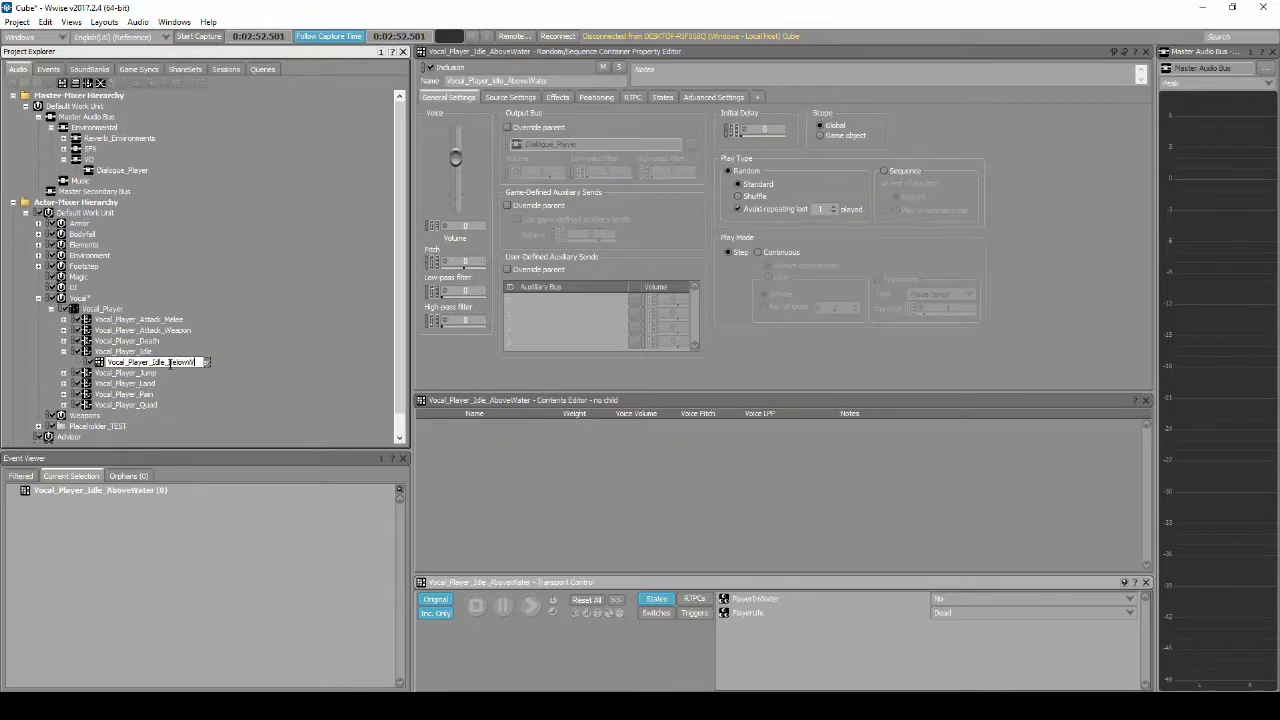
{"action": "type", "text": "r"}
{"action": "key", "text": "Return"}
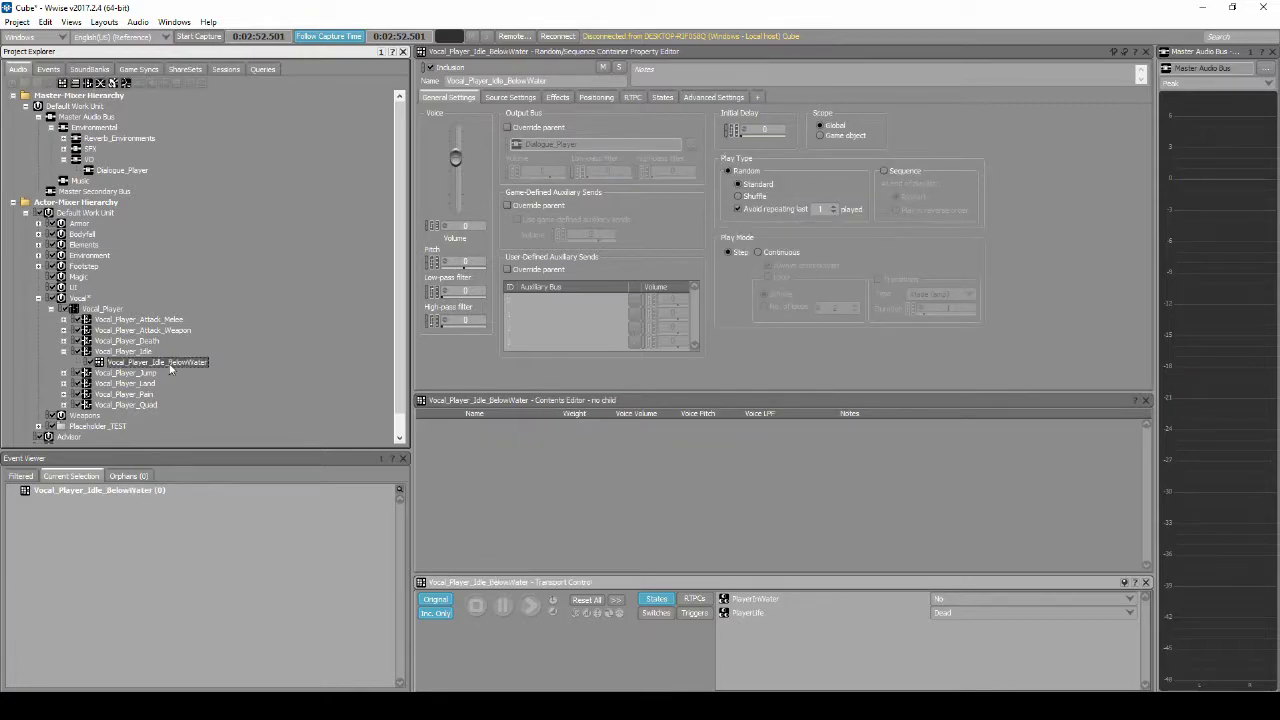
Add a Sound SFX named Silence inside Vocal_Player_Idle_BelowWater and give it a Wwise Silence source
{"action": "right_click", "coordinate": [170, 365]}
{"action": "mouse_move", "coordinate": [228, 376]}
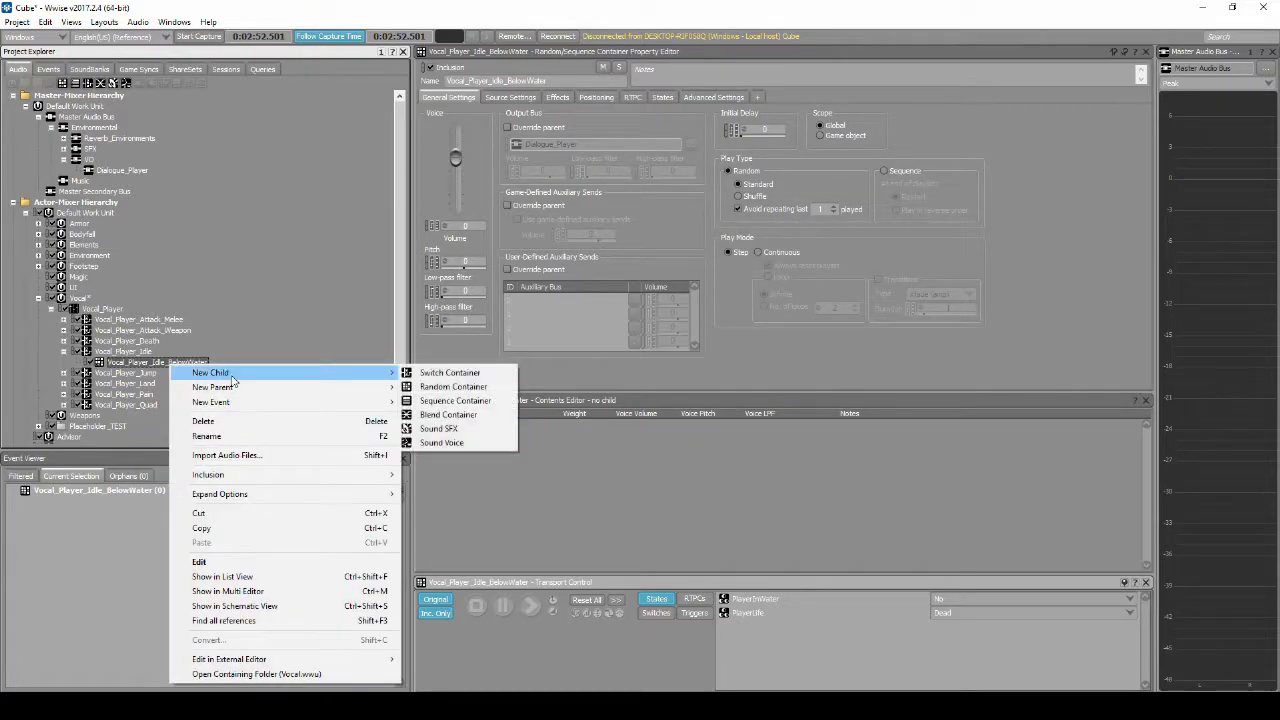
{"action": "left_click", "coordinate": [436, 428]}
{"action": "type", "text": "Silenc"}
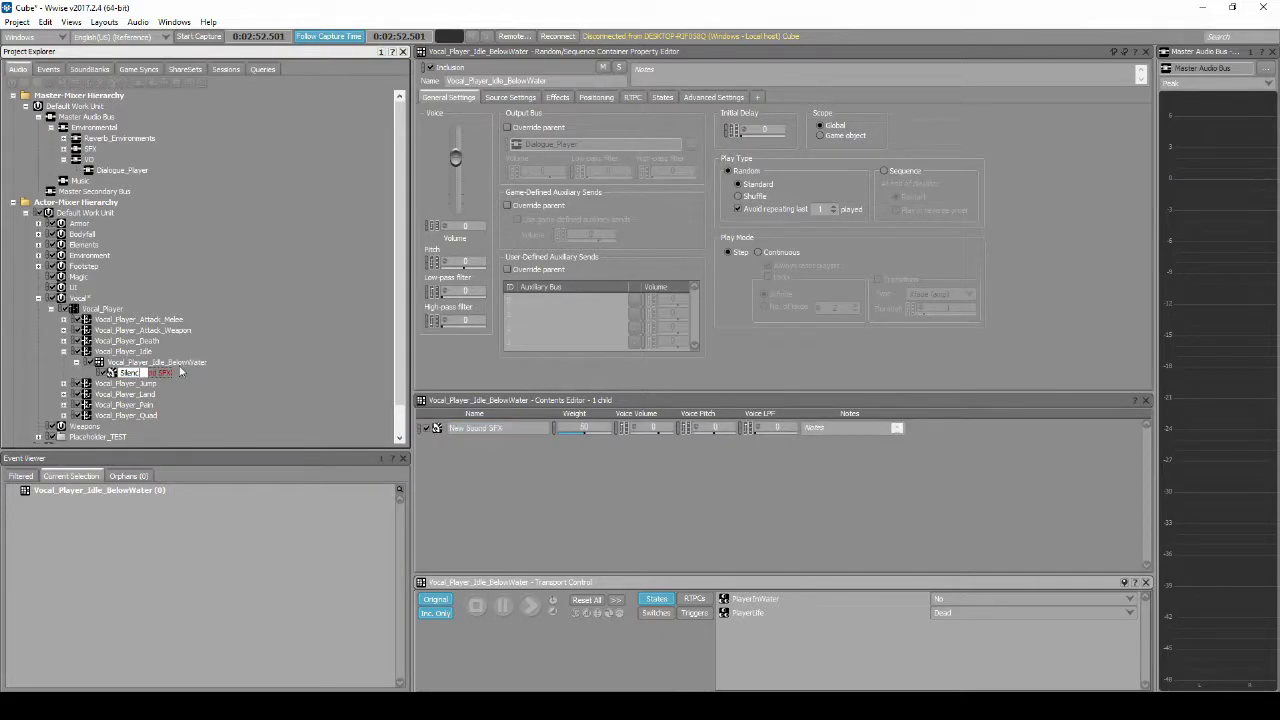
{"action": "type", "text": "e"}
{"action": "key", "text": "Return"}
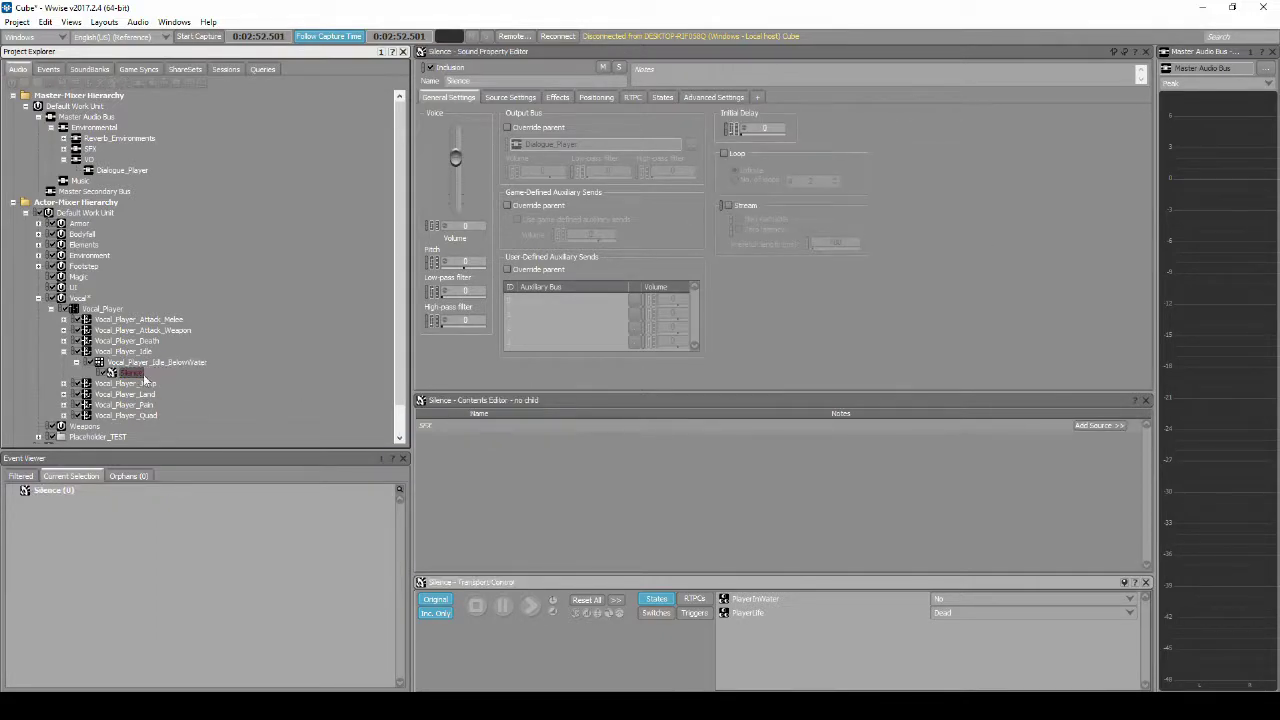
{"action": "left_click", "coordinate": [1098, 425]}
{"action": "left_click", "coordinate": [1183, 490]}
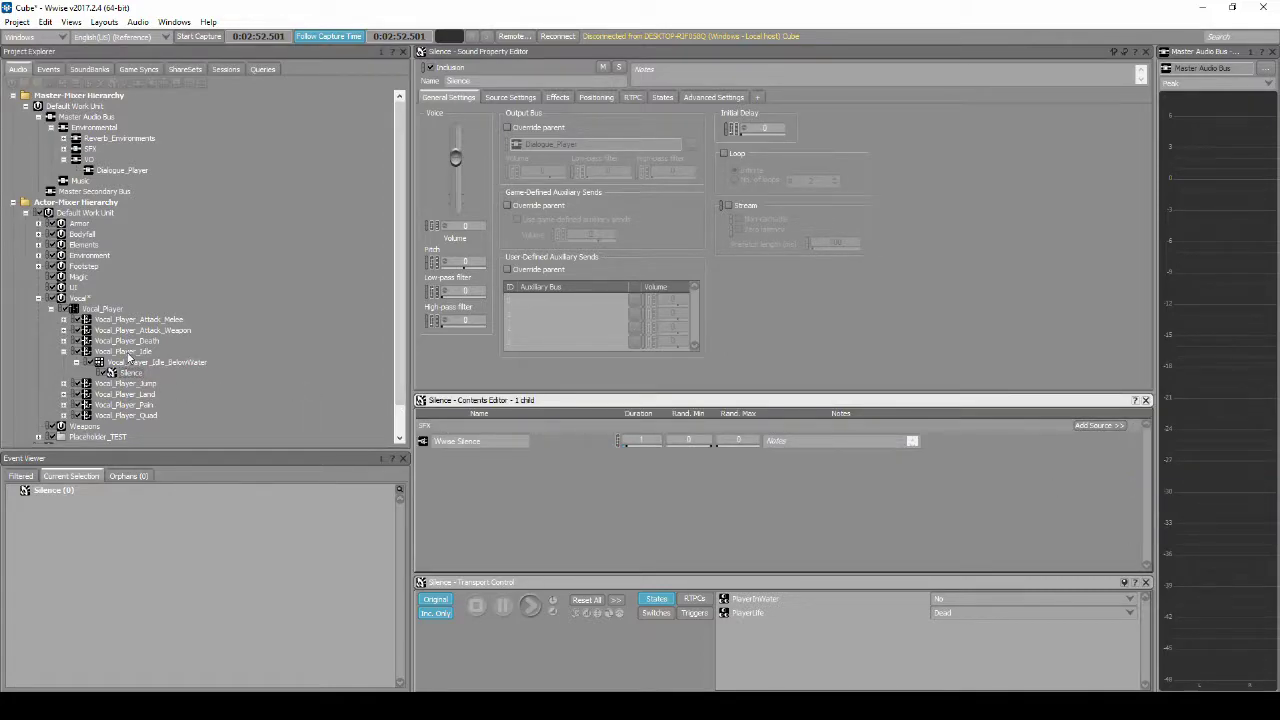
Add a blend container named Vocal_Player_Idle_AboveWater as a child of Vocal_Player_Idle
{"action": "right_click", "coordinate": [127, 353]}
{"action": "mouse_move", "coordinate": [157, 361]}
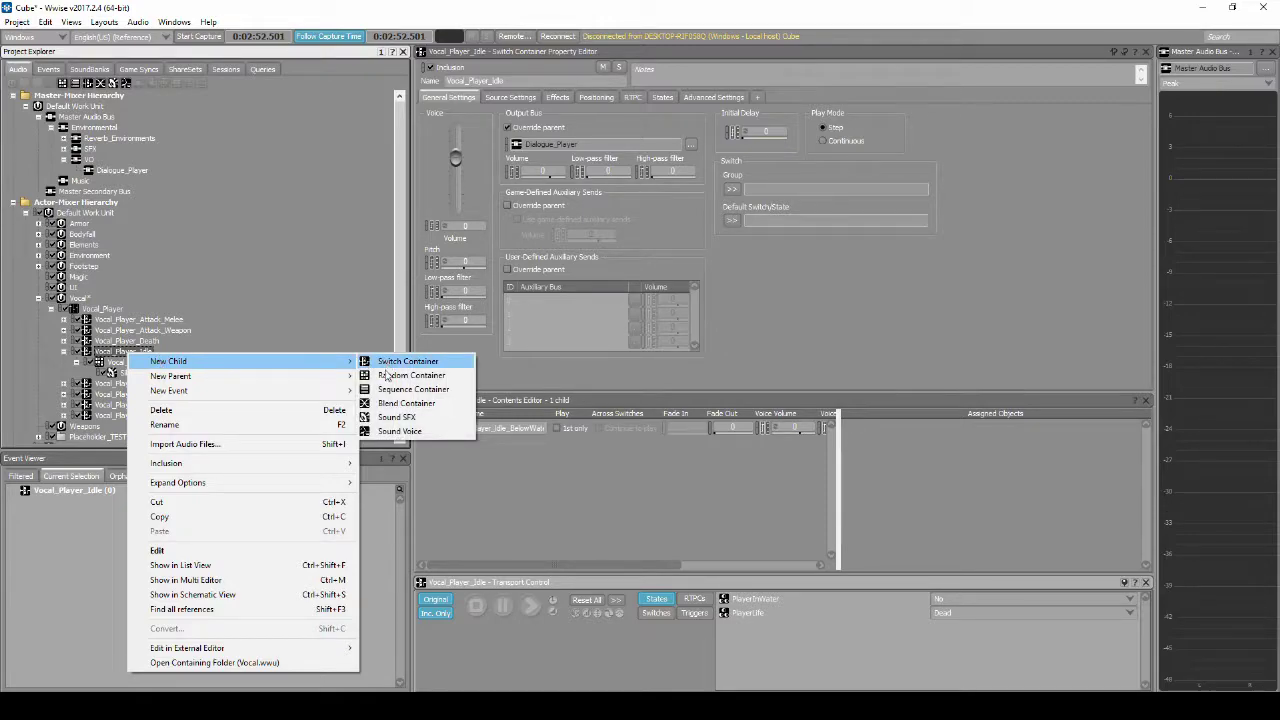
{"action": "left_click", "coordinate": [395, 403]}
{"action": "type", "text": "Vo"}
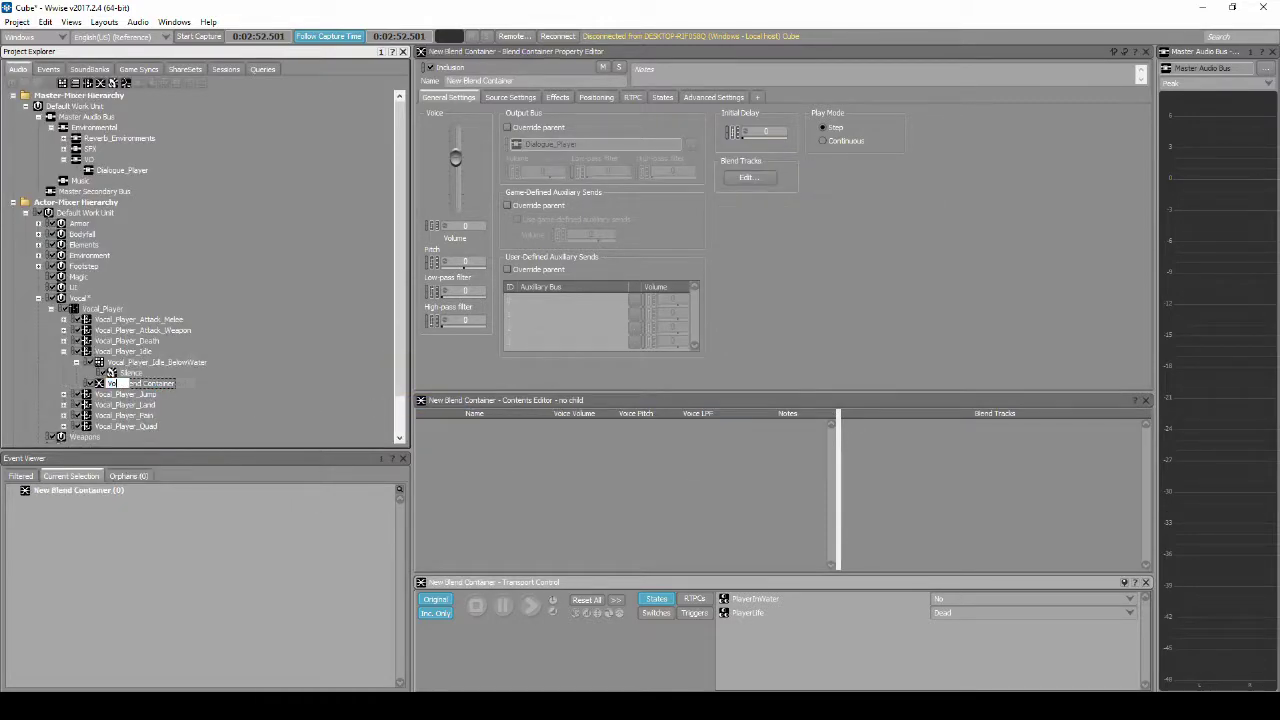
{"action": "type", "text": "cal_Player_Idle_AboveWater"}
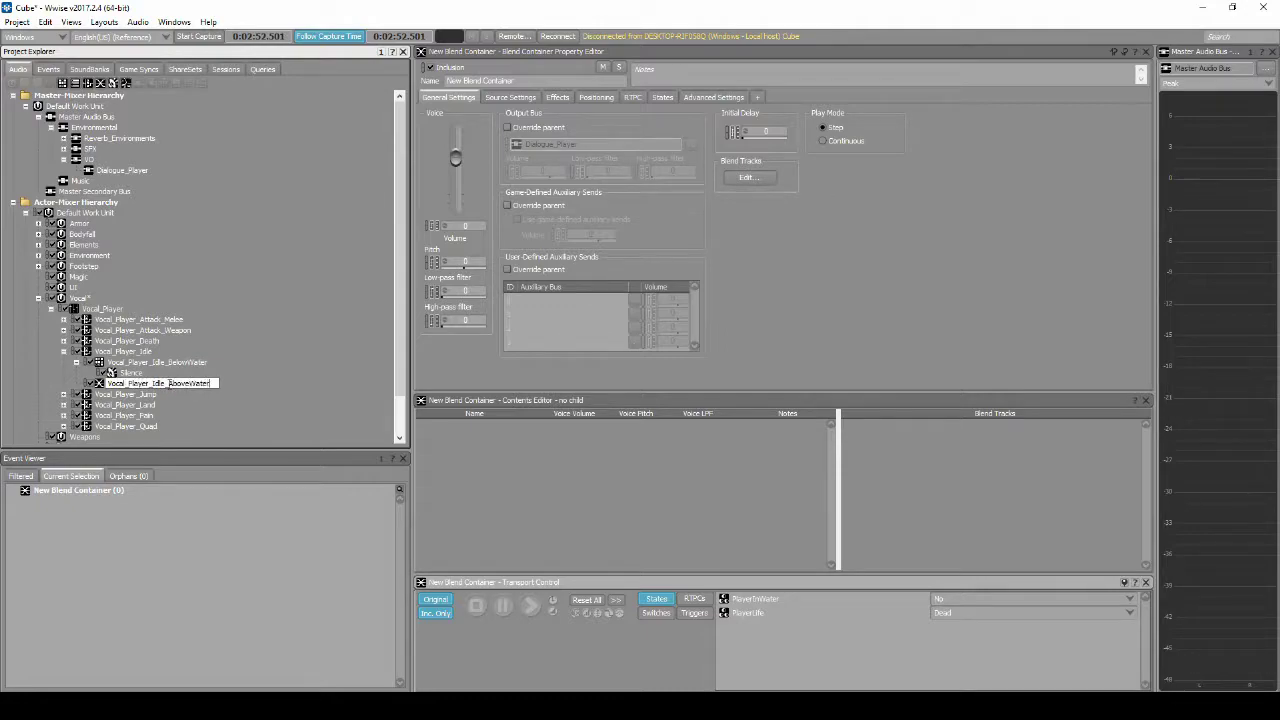
{"action": "key", "text": "Return"}
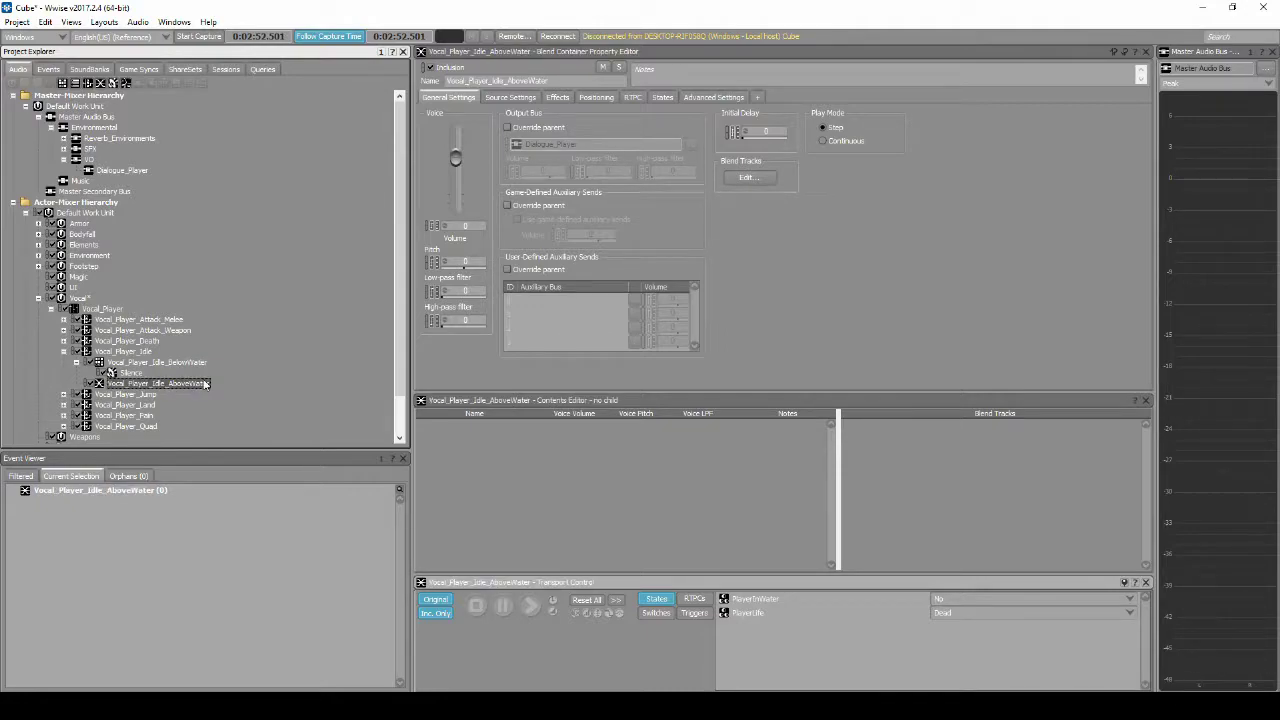
Add a random container named Vocal_Player_Idle_Above_Water_Health_High inside the Vocal_Player_Idle_AboveWater blend container
{"action": "right_click", "coordinate": [205, 384]}
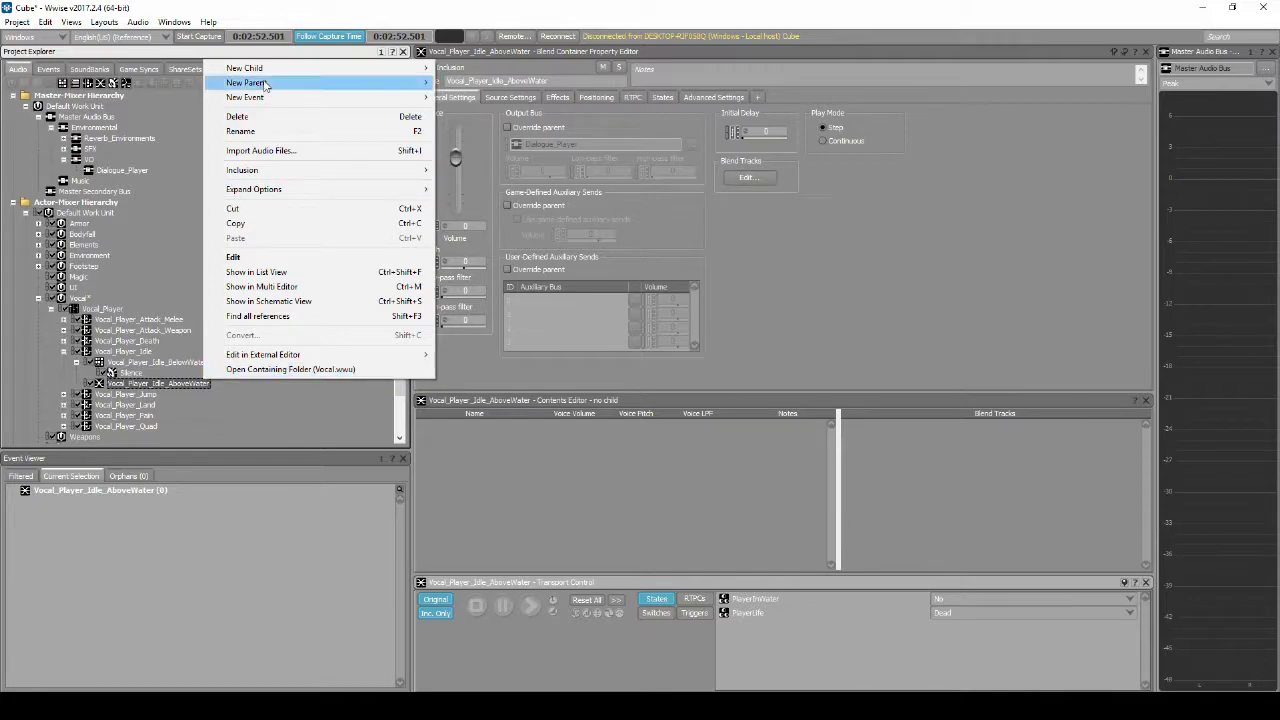
{"action": "mouse_move", "coordinate": [280, 70]}
{"action": "left_click", "coordinate": [487, 82]}
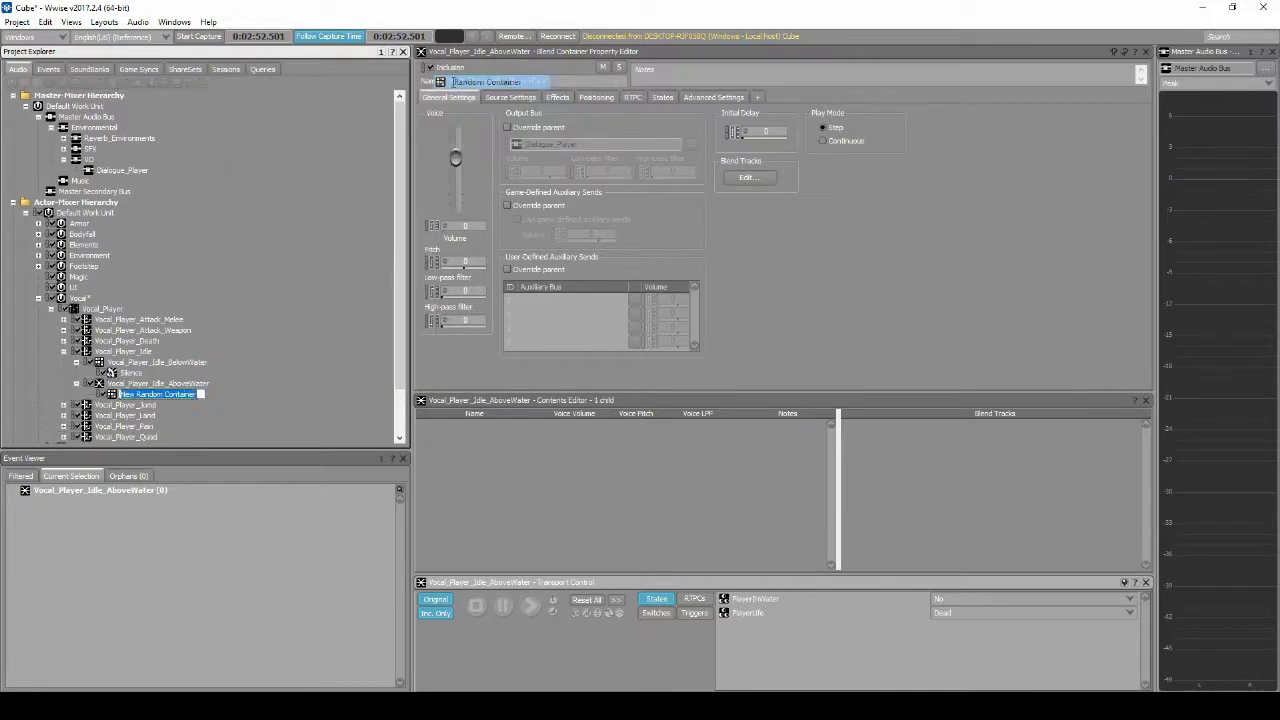
{"action": "type", "text": "Vo"}
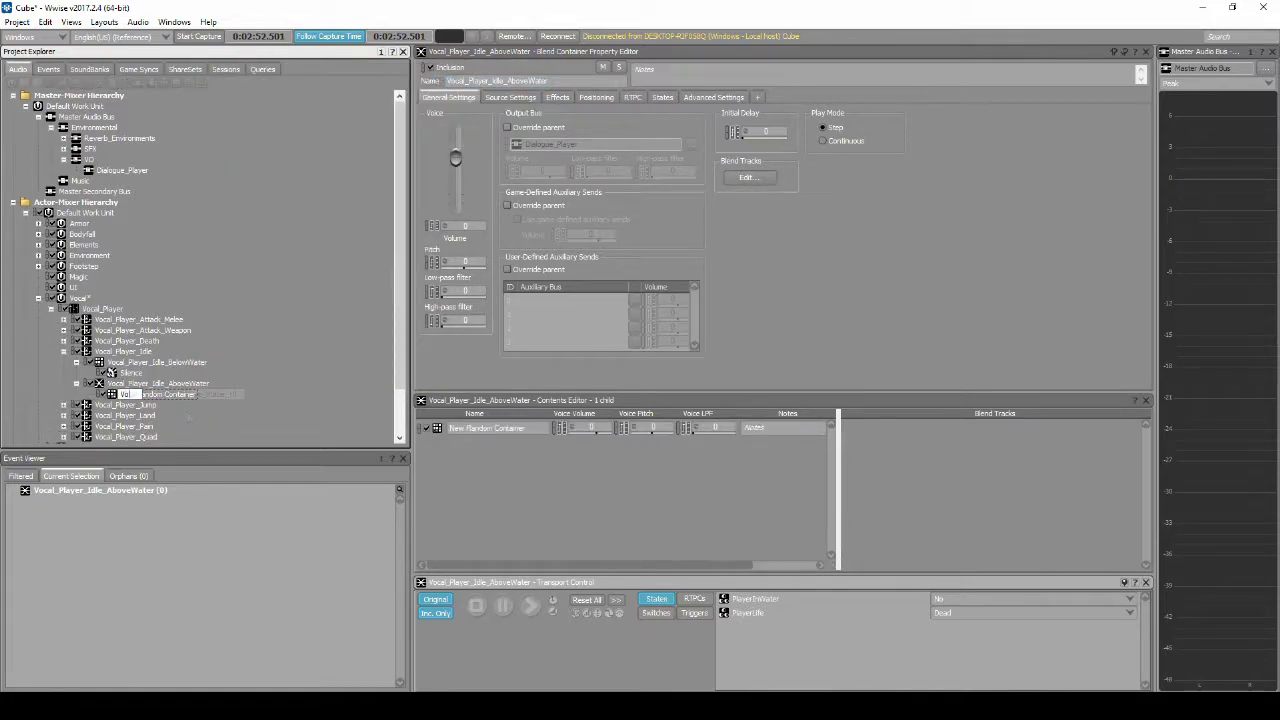
{"action": "type", "text": "cal_Player_Idle_Above_Water_Health_High"}
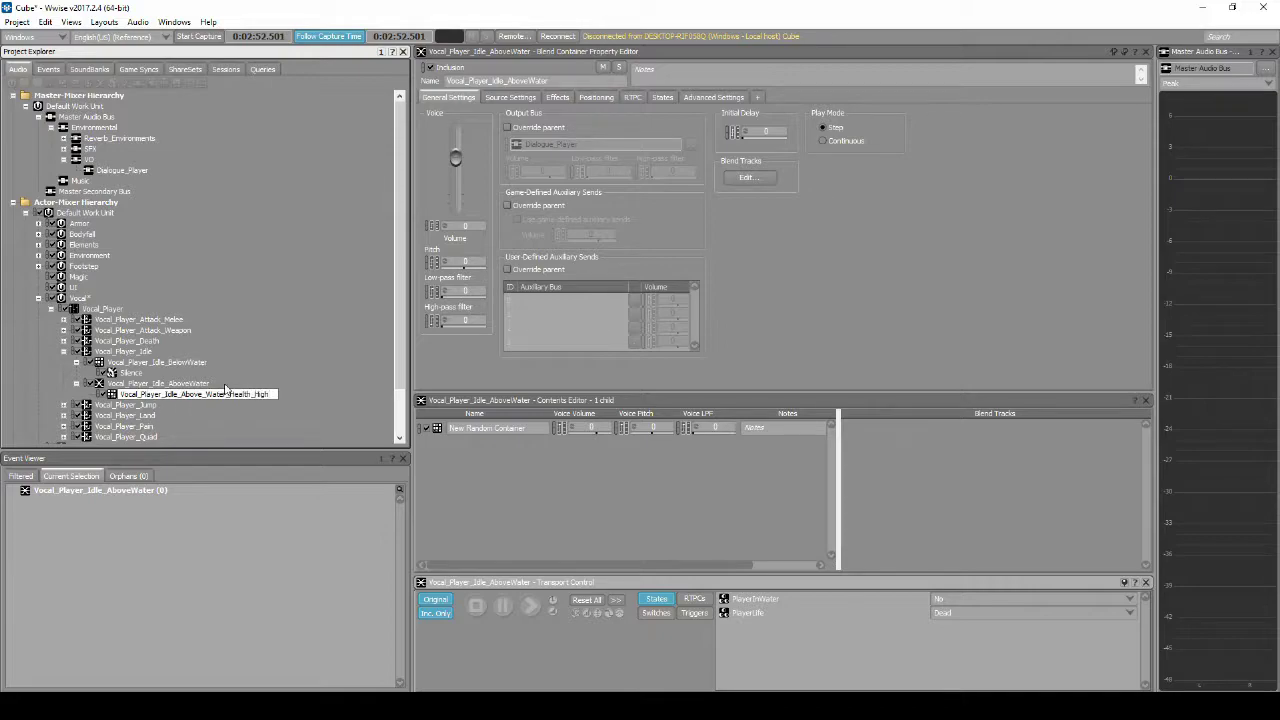
{"action": "key", "text": "Return"}
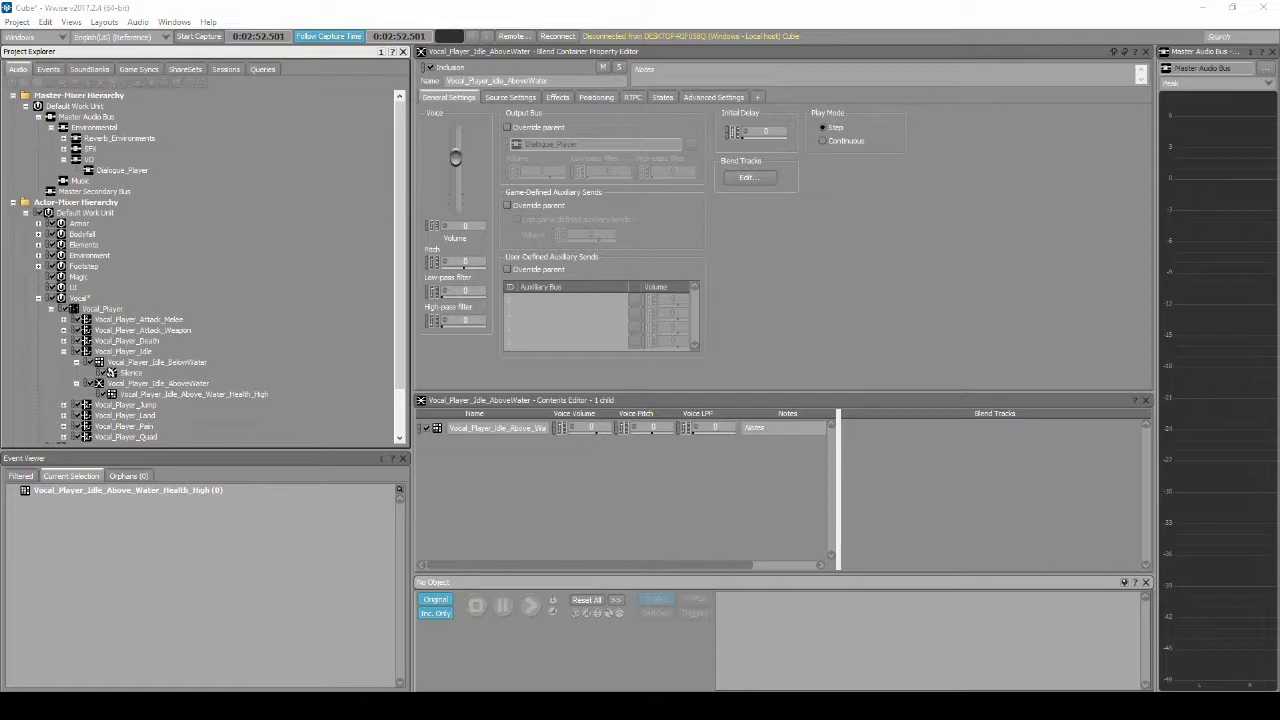
Set the Health_High container to continuous play with infinite looping and Trigger rate transitions with a duration of 15
{"action": "left_click", "coordinate": [164, 396]}
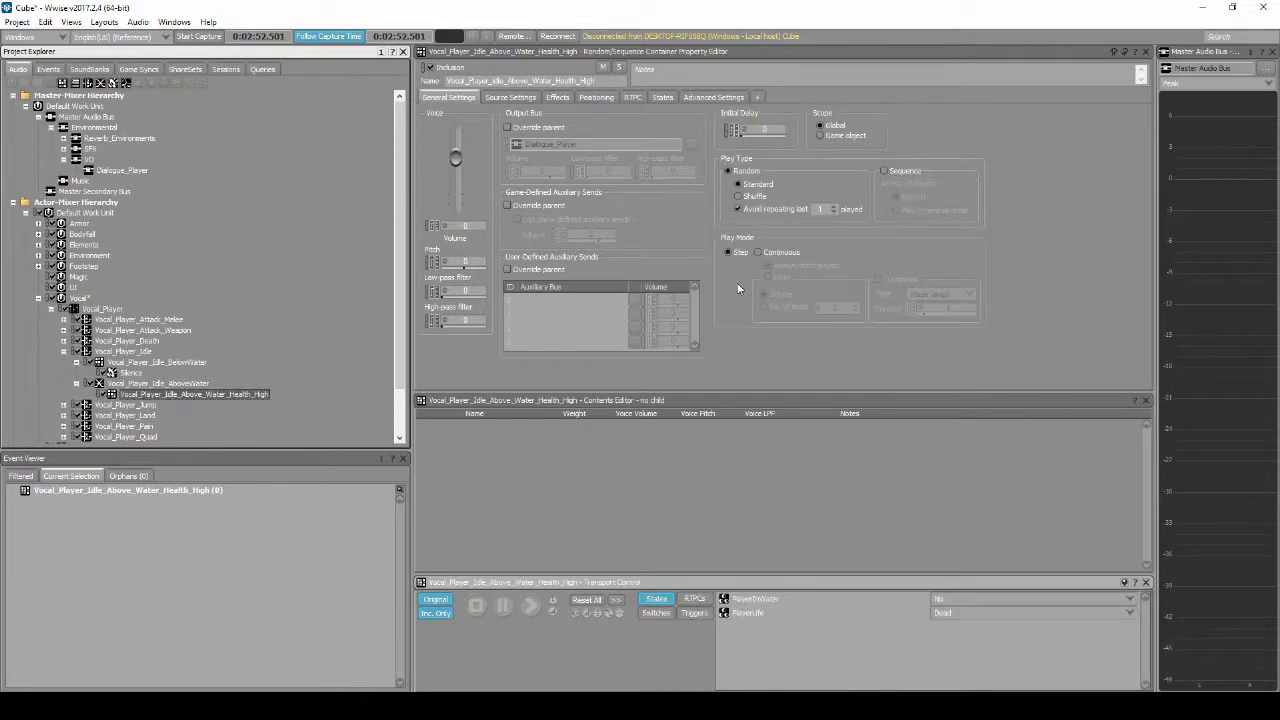
{"action": "left_click", "coordinate": [760, 254]}
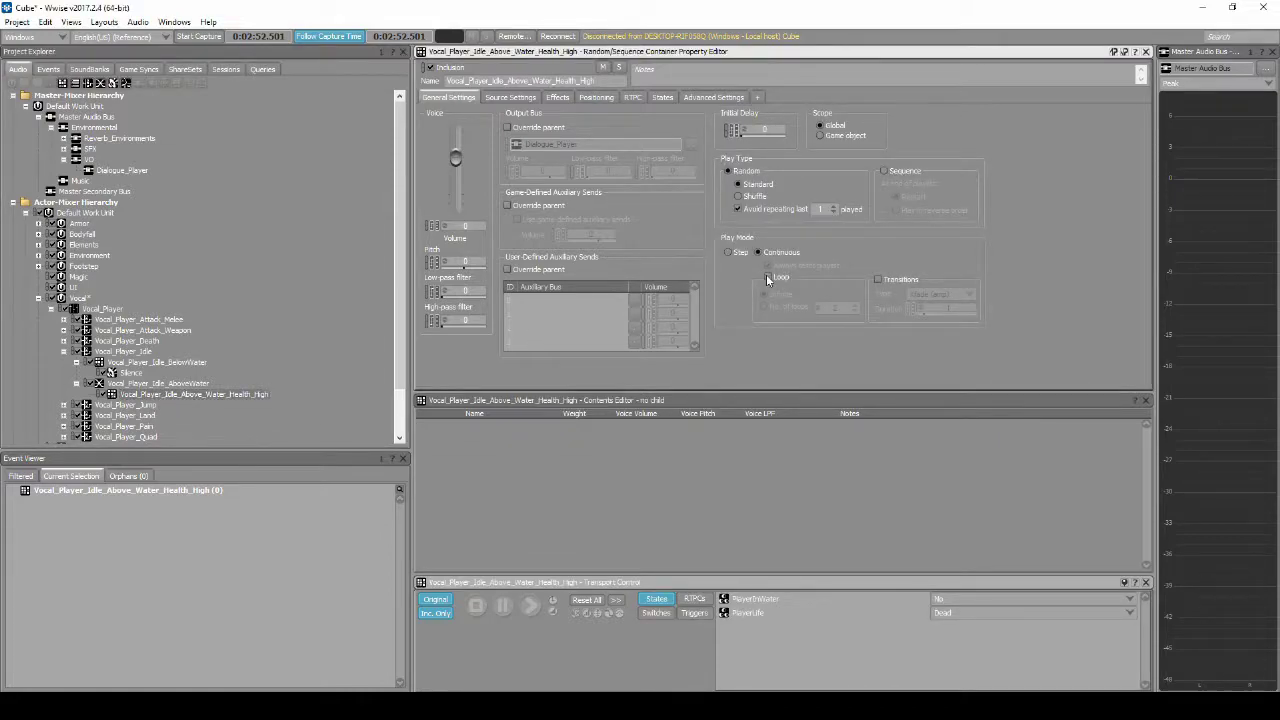
{"action": "left_click", "coordinate": [768, 278]}
{"action": "left_click", "coordinate": [895, 283]}
{"action": "left_click", "coordinate": [930, 296]}
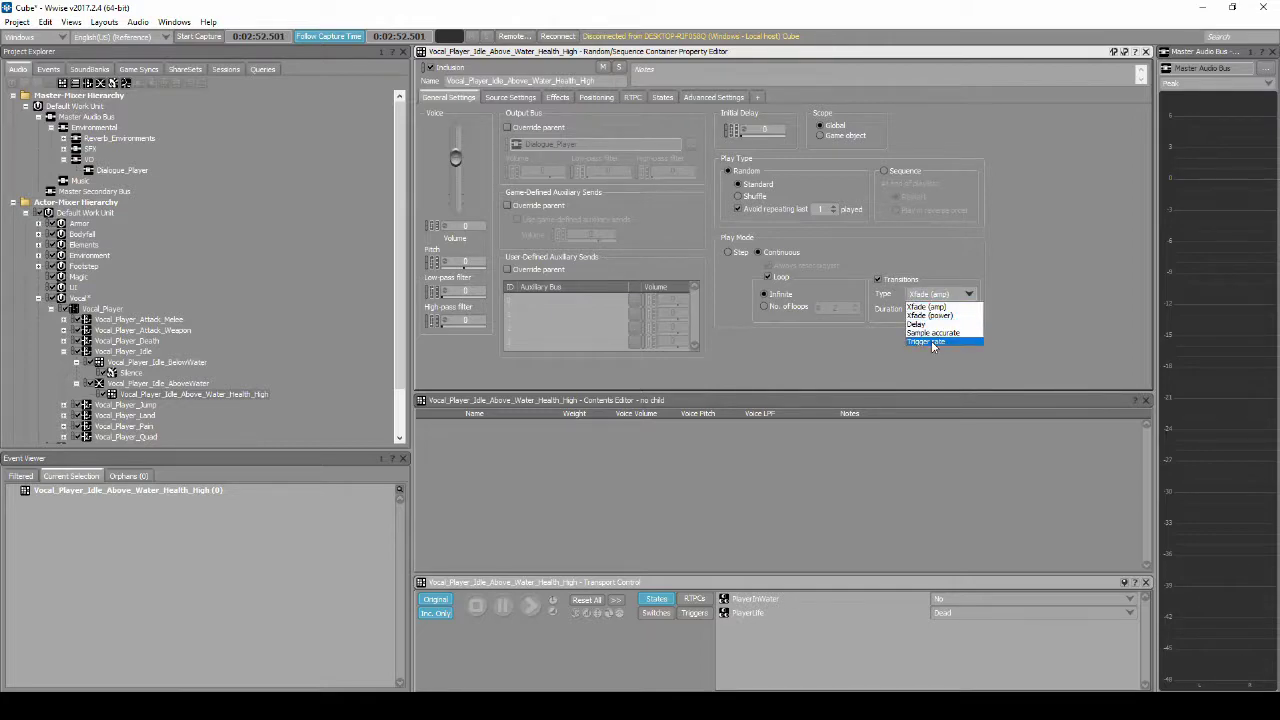
{"action": "left_click", "coordinate": [932, 342]}
{"action": "double_click", "coordinate": [957, 309]}
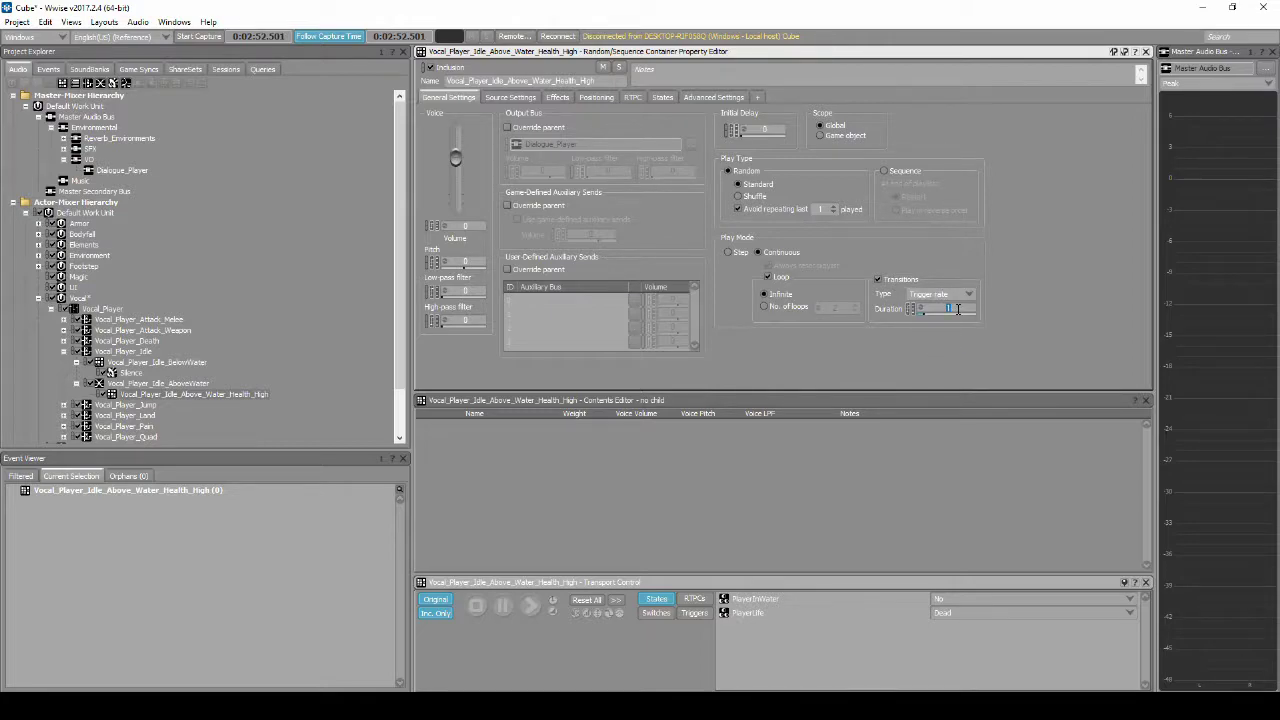
{"action": "type", "text": "15"}
{"action": "key", "text": "Return"}
Enable the randomizer on the Health_High container's transition duration and edit its minimum and maximum offsets
{"action": "left_click", "coordinate": [920, 307]}
{"action": "left_click", "coordinate": [927, 385]}
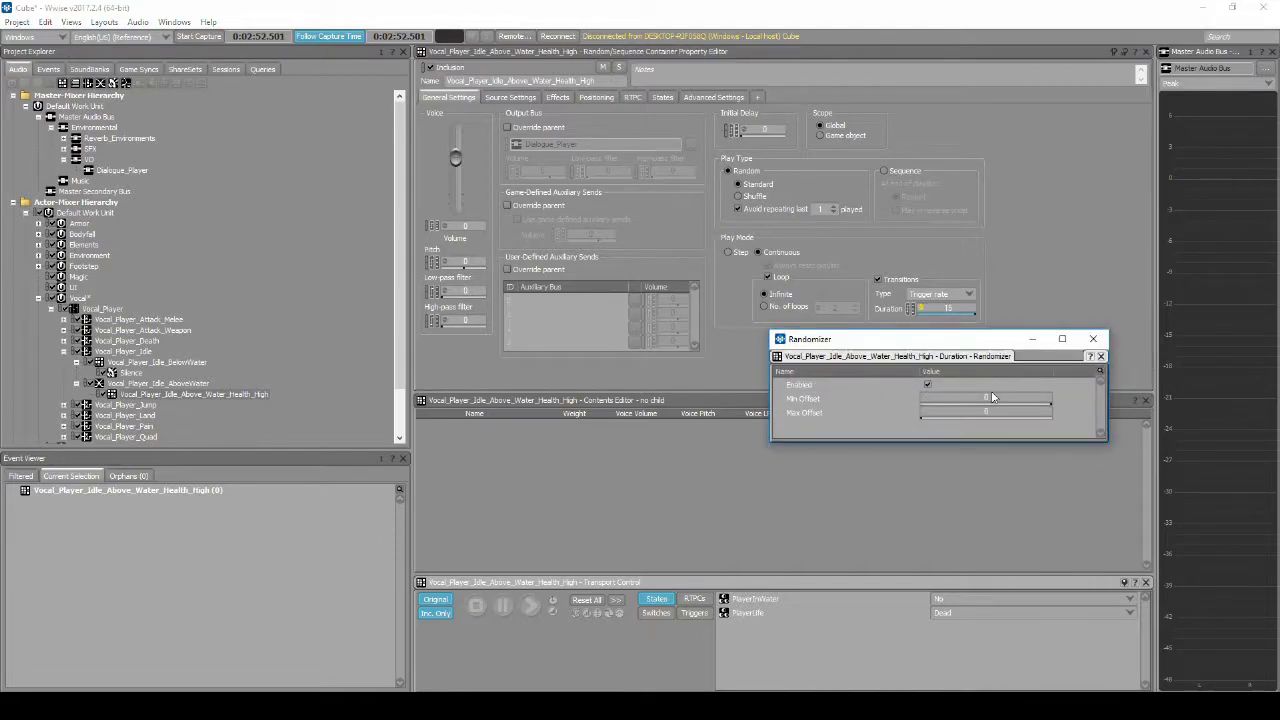
{"action": "left_click", "coordinate": [1000, 396]}
{"action": "left_click", "coordinate": [1001, 415]}
{"action": "left_click", "coordinate": [1093, 338]}
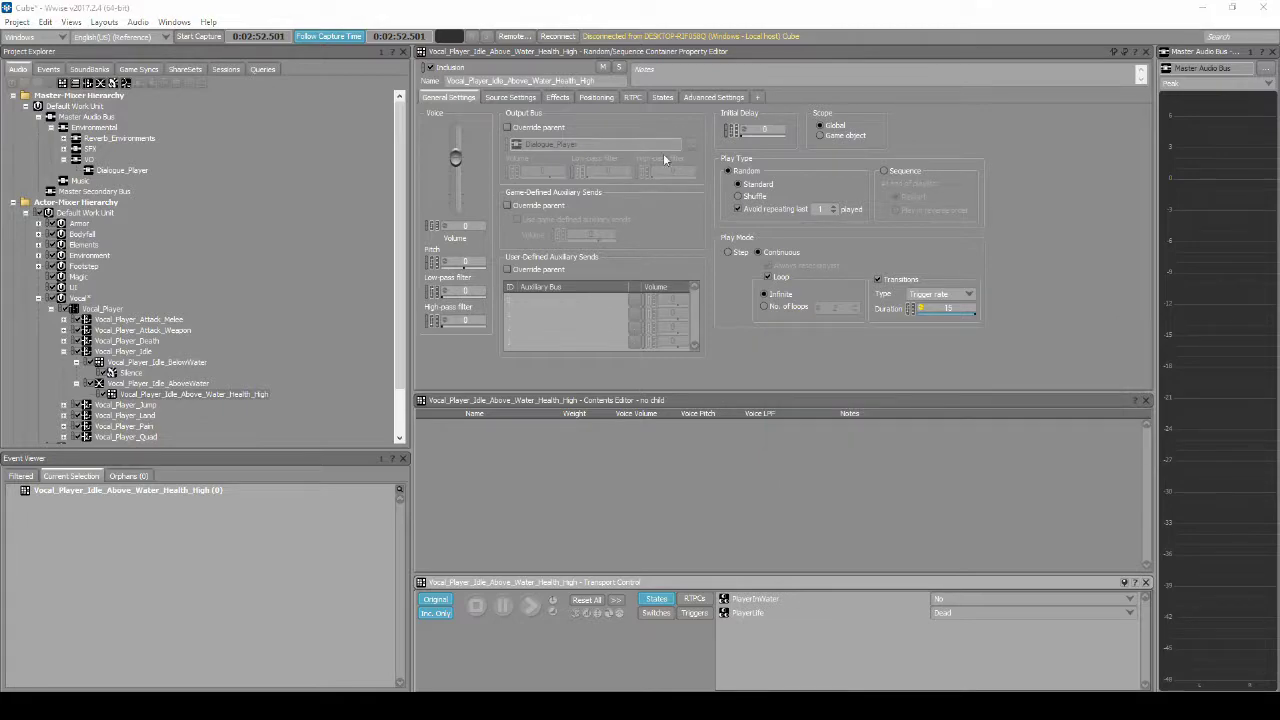
Limit the Health_High container's sound instances to 1 globally, discarding the newest instance when priority is equal
{"action": "left_click", "coordinate": [713, 98]}
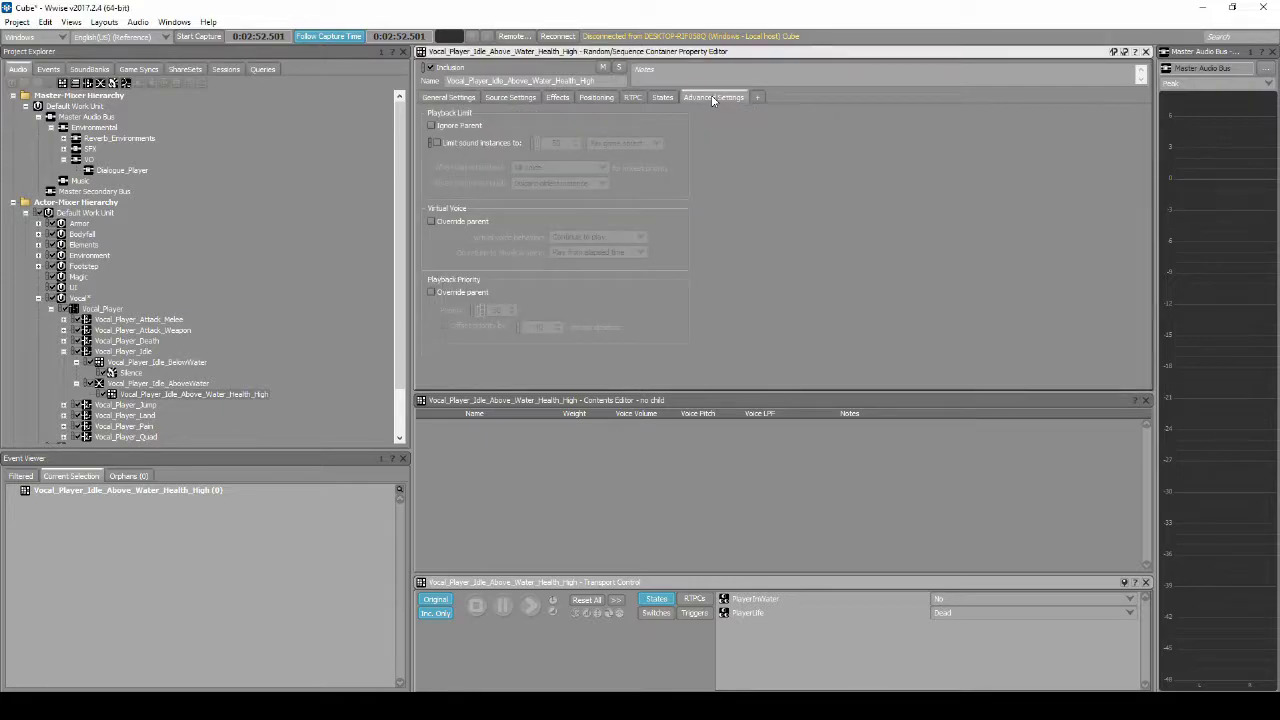
{"action": "left_click", "coordinate": [433, 143]}
{"action": "double_click", "coordinate": [566, 142]}
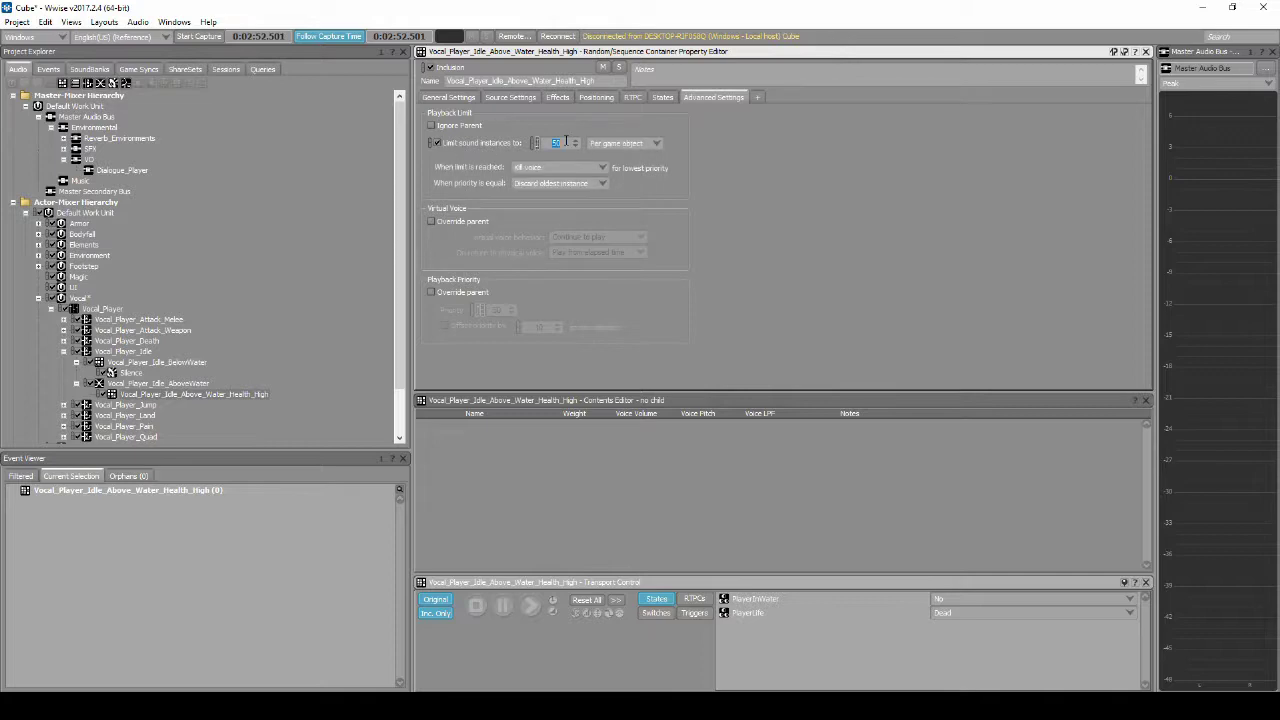
{"action": "type", "text": "1"}
{"action": "left_click", "coordinate": [592, 144]}
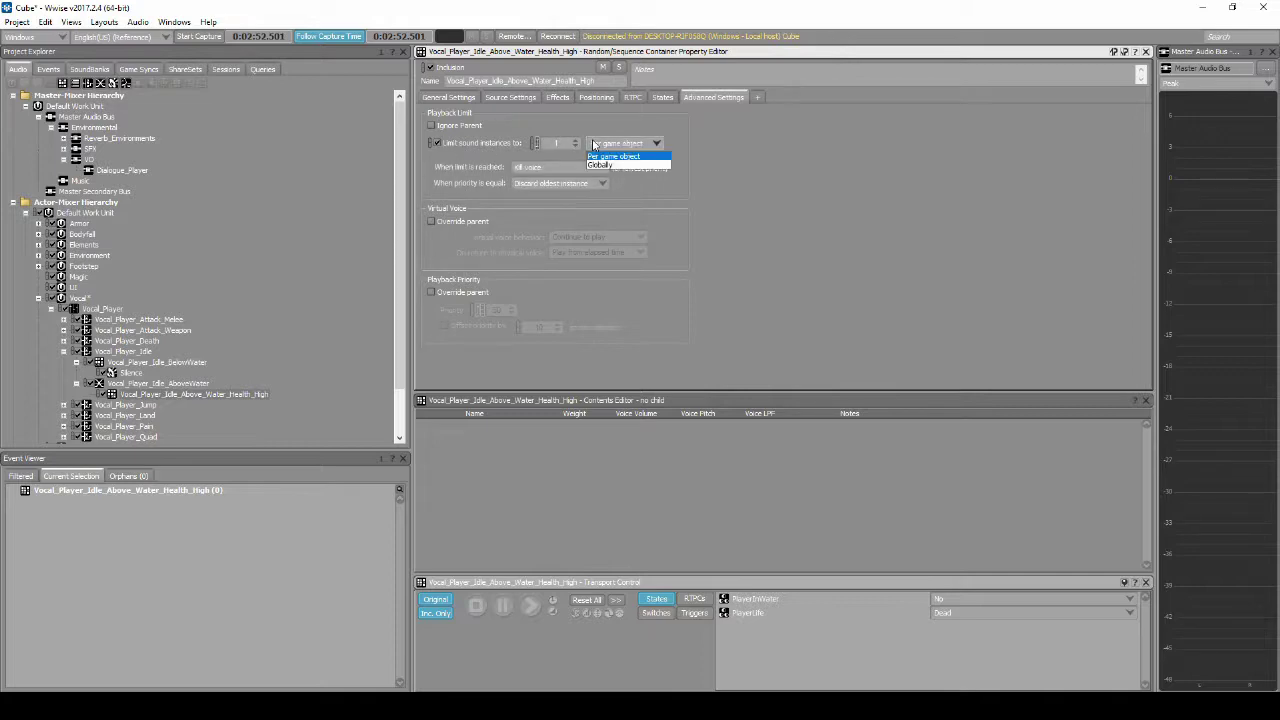
{"action": "left_click", "coordinate": [599, 164]}
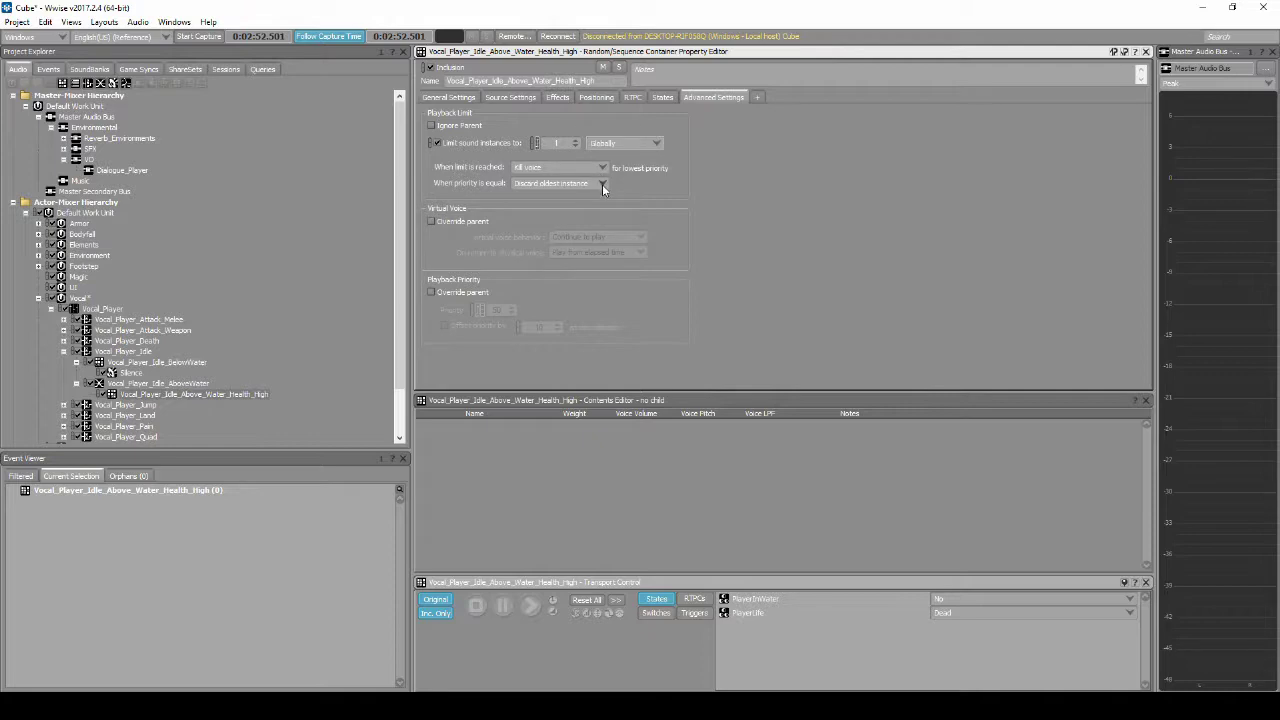
{"action": "left_click", "coordinate": [602, 184]}
{"action": "left_click", "coordinate": [600, 205]}
Duplicate the Health_High random container and rename the copy Vocal_Player_Idle_Above_Water_Health_Low
{"action": "left_click", "coordinate": [195, 395]}
{"action": "key", "text": "ctrl+d"}
{"action": "left_click", "coordinate": [185, 385]}
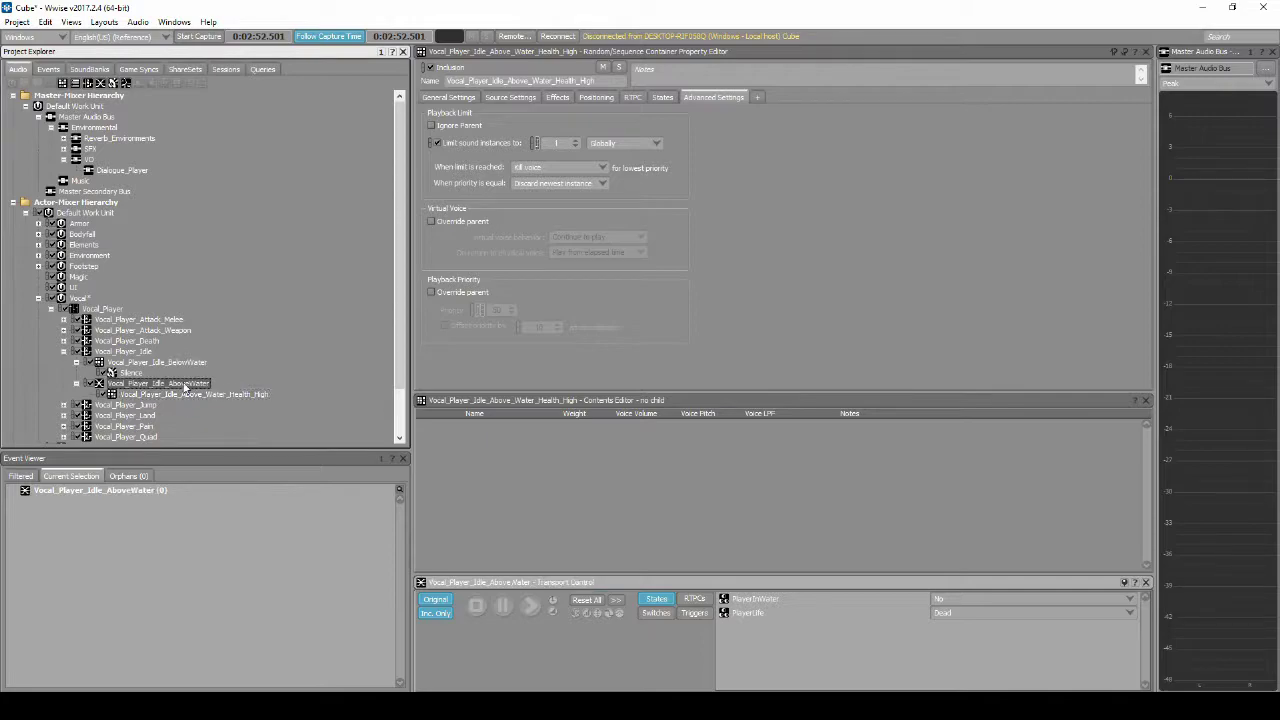
{"action": "left_click", "coordinate": [243, 407]}
{"action": "key", "text": "F2"}
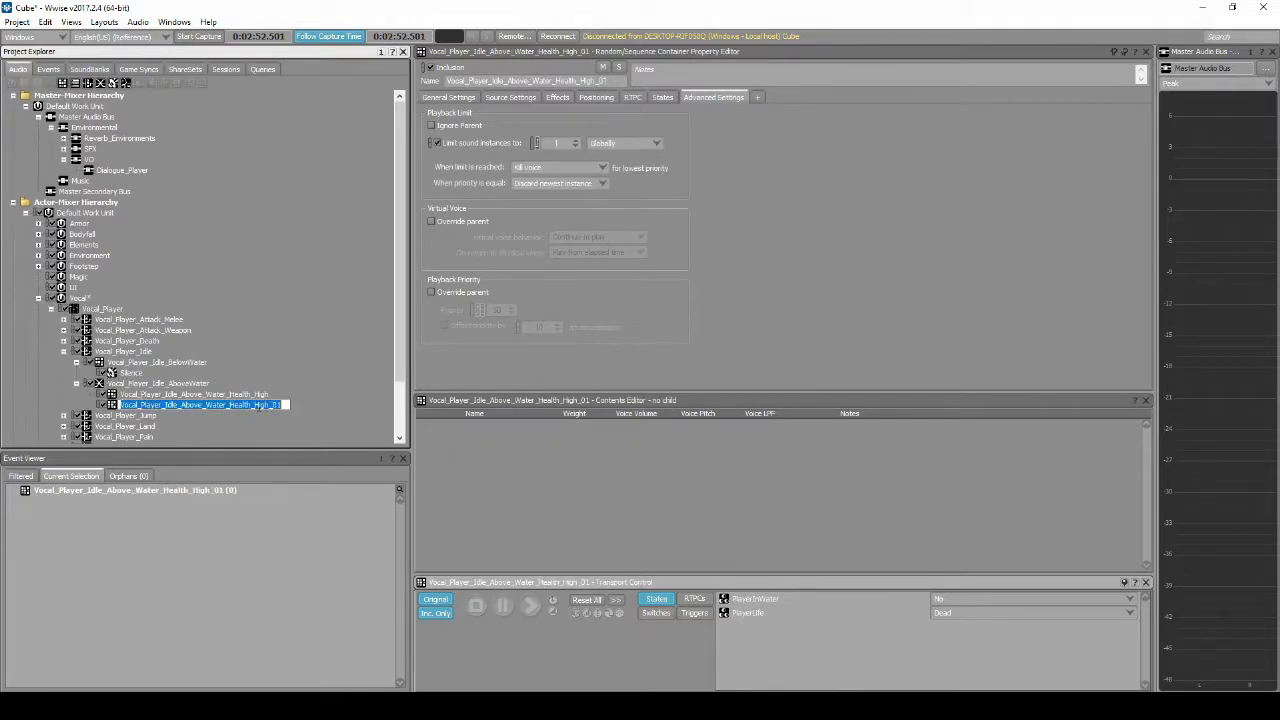
{"action": "left_click_drag", "start_coordinate": [284, 405], "coordinate": [256, 405]}
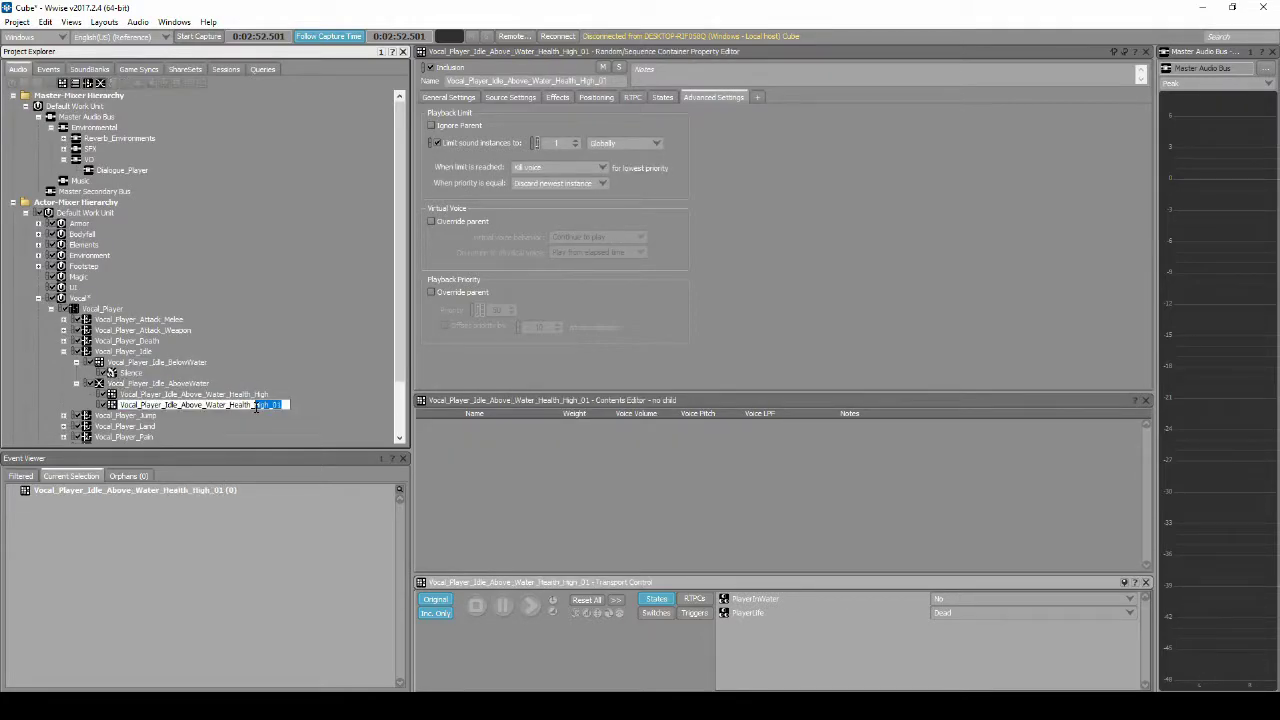
{"action": "type", "text": "Low"}
{"action": "key", "text": "Return"}
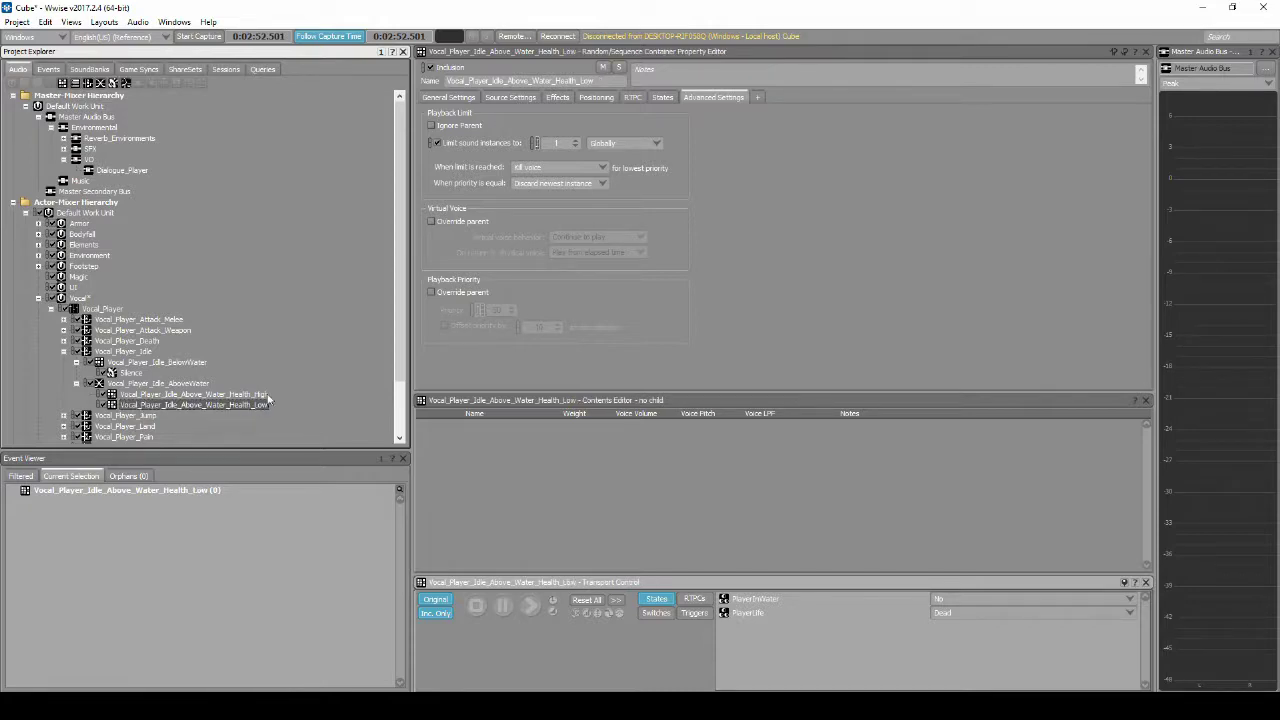
Import the four Human_Male_ID02 Idle_Health dialogue files into the Health_High container, storing the originals in SFX\VOCAL\PLAYER\DIALOGUE
{"action": "key", "text": "alt+Tab"}
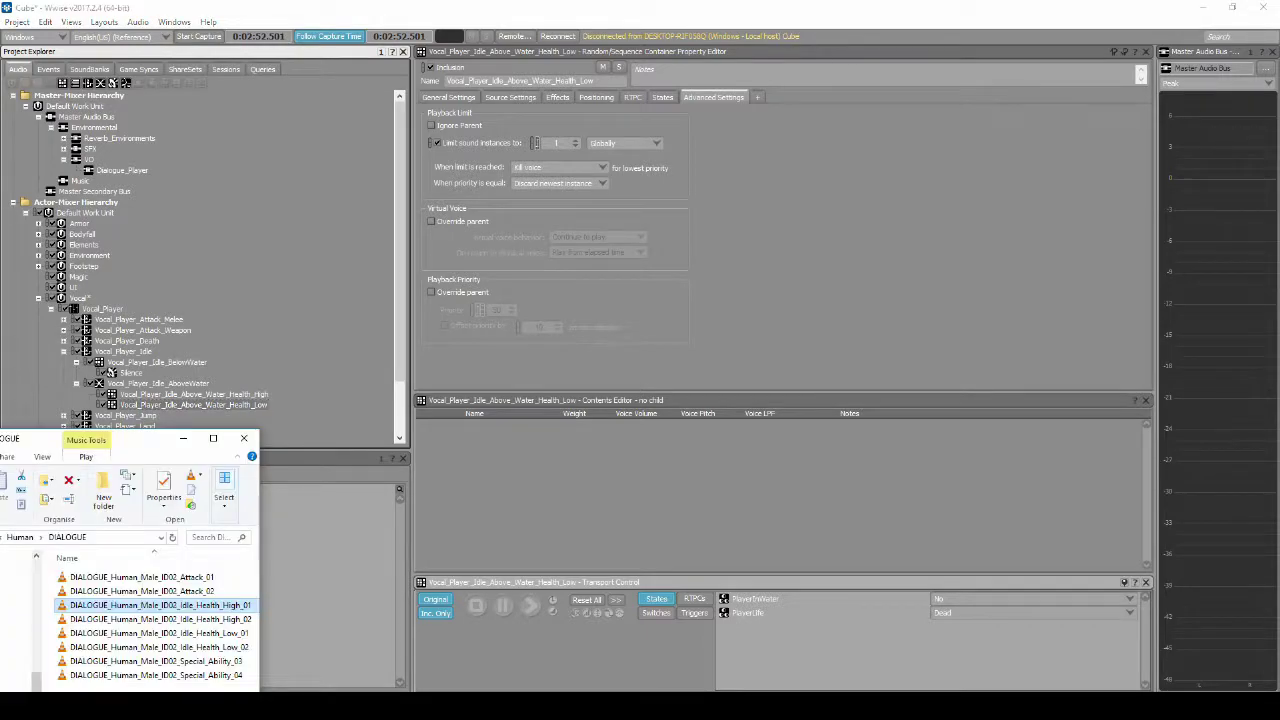
{"action": "left_click", "coordinate": [235, 647], "text": "shift"}
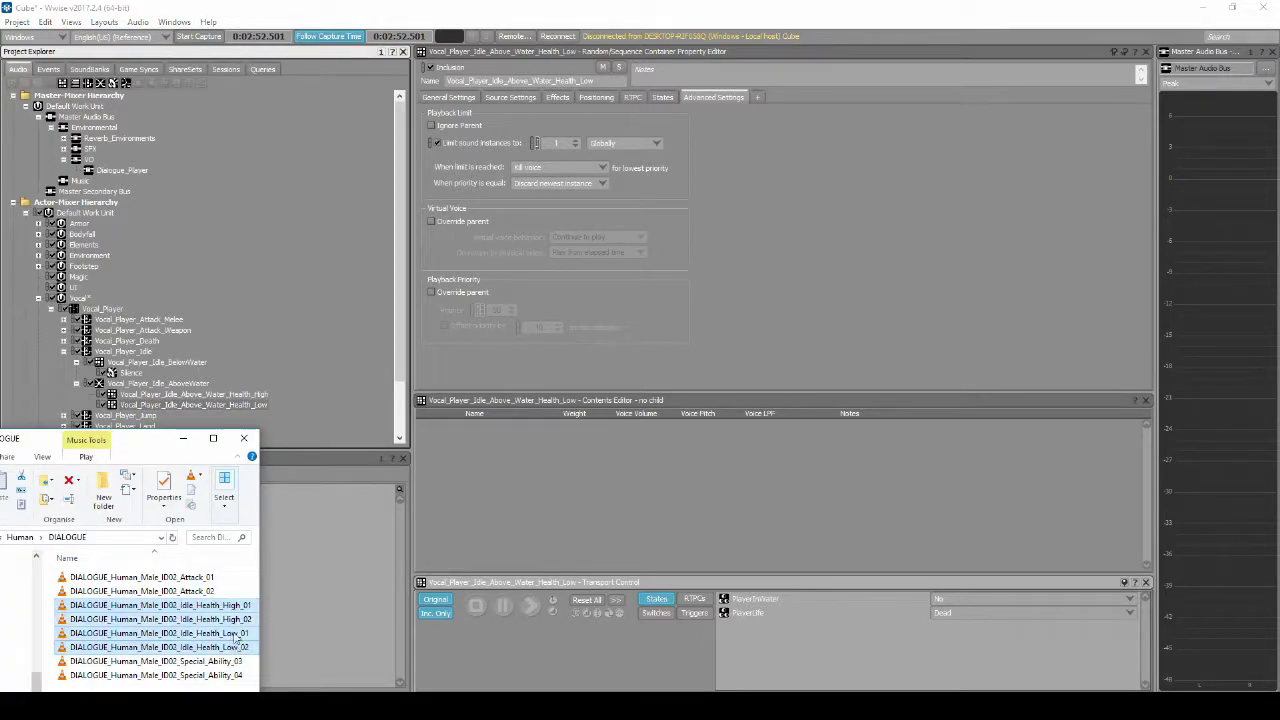
{"action": "left_click_drag", "start_coordinate": [229, 611], "coordinate": [262, 402]}
{"action": "left_click", "coordinate": [878, 230]}
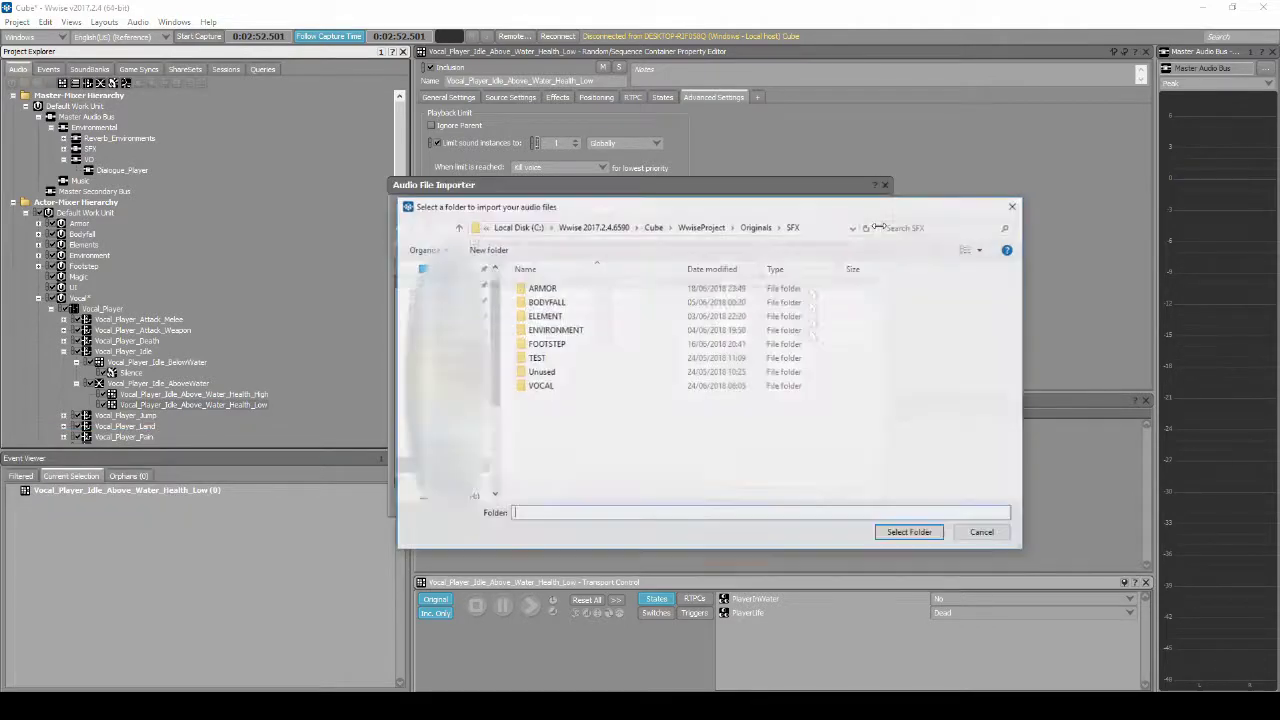
{"action": "double_click", "coordinate": [544, 382]}
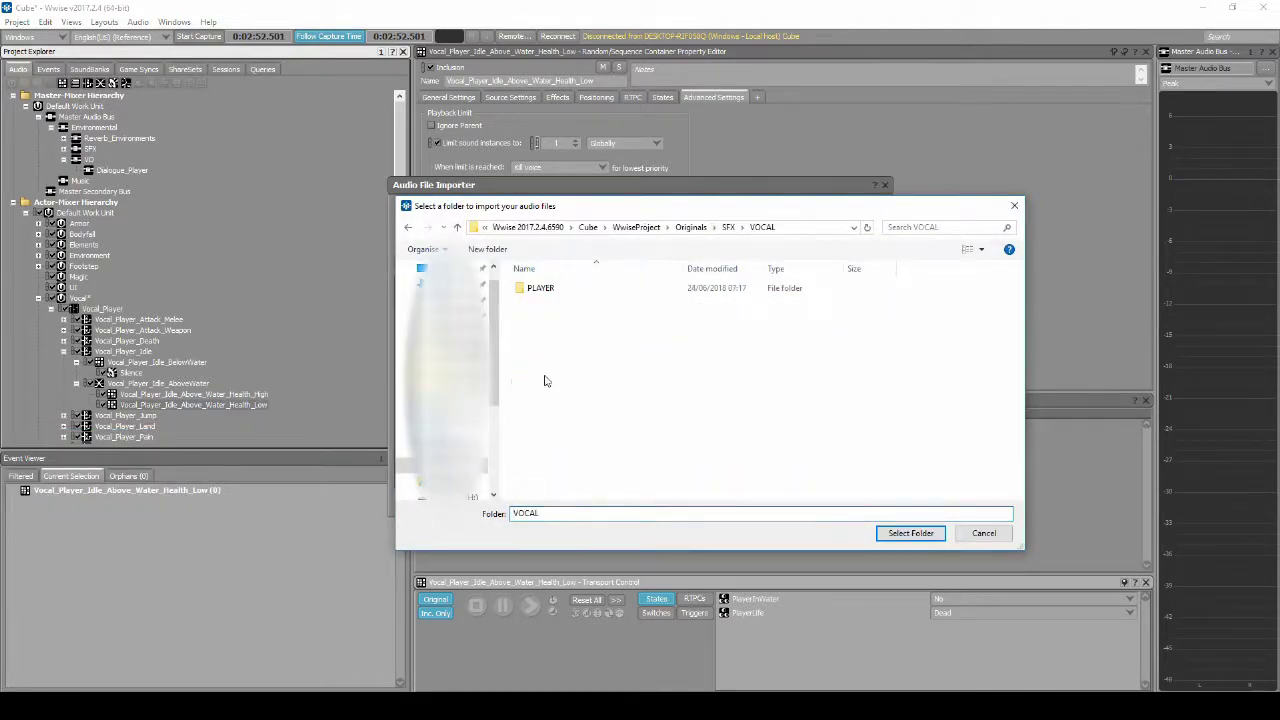
{"action": "double_click", "coordinate": [545, 289]}
{"action": "double_click", "coordinate": [552, 289]}
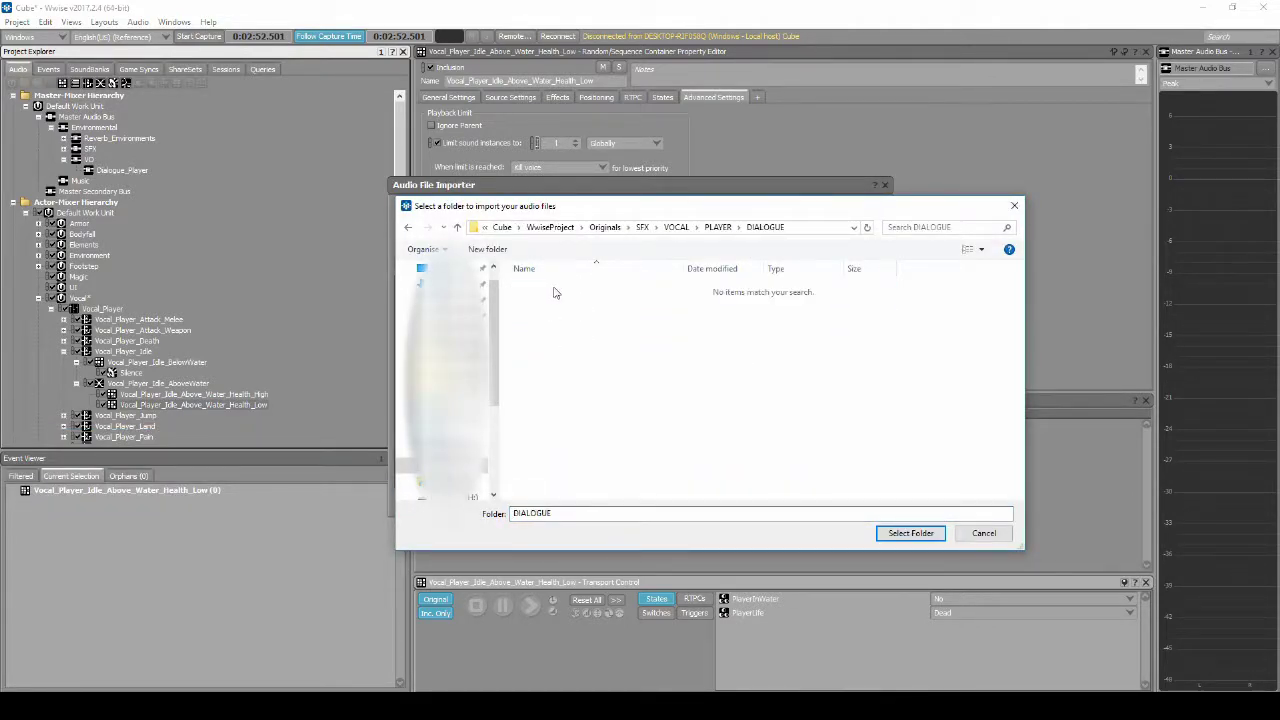
{"action": "left_click", "coordinate": [889, 534]}
{"action": "left_click", "coordinate": [813, 500]}
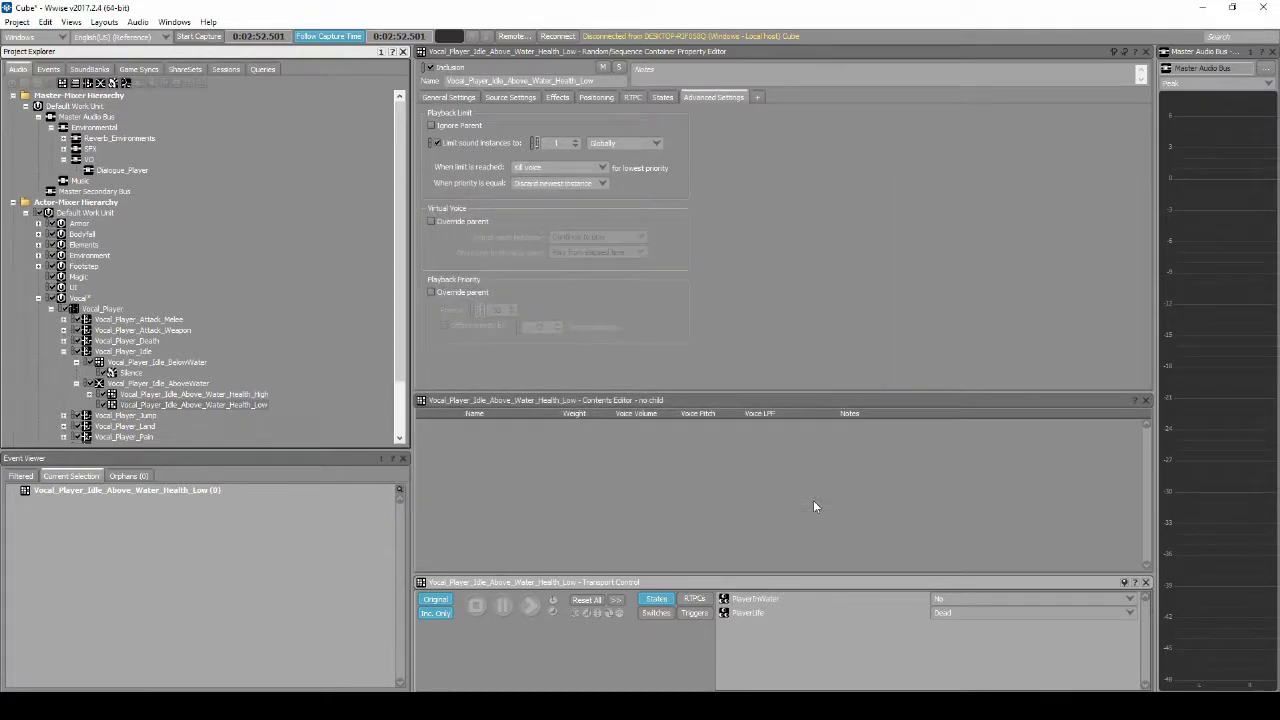
Create a blend track named Vocal_Player_Idle on the Vocal_Player_Idle_AboveWater blend container
{"action": "left_click", "coordinate": [164, 384]}
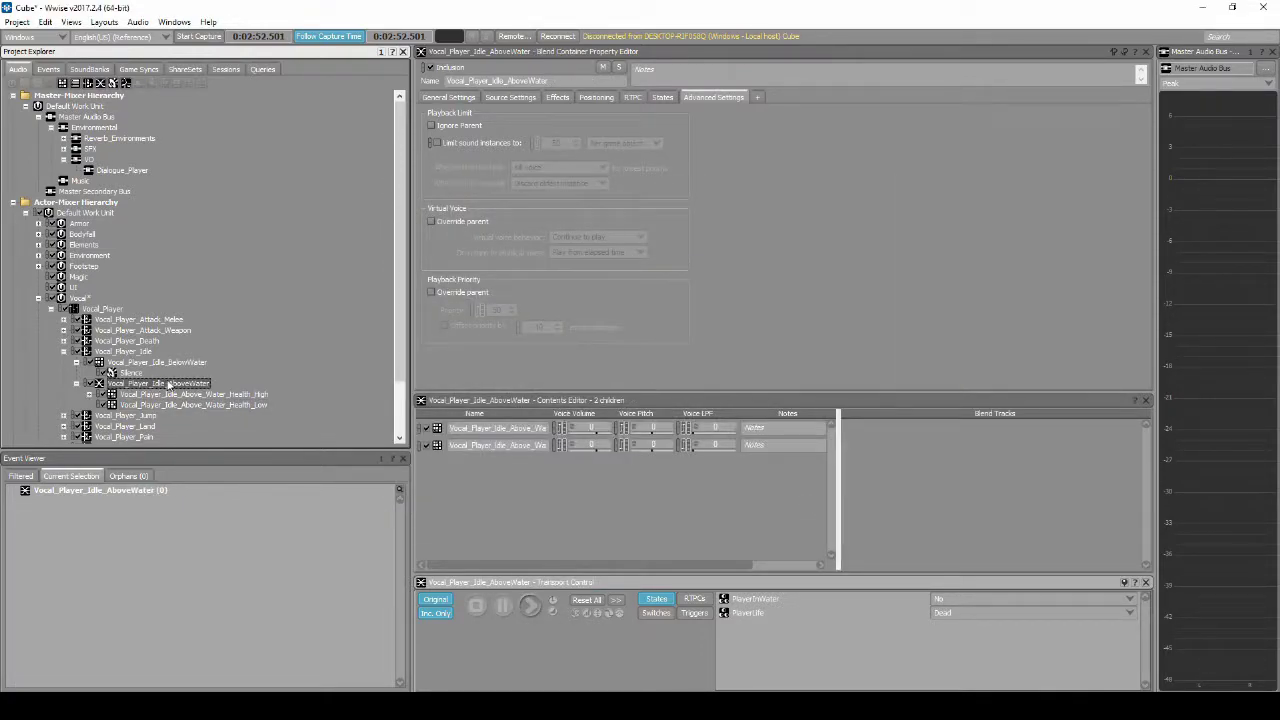
{"action": "left_click", "coordinate": [443, 98]}
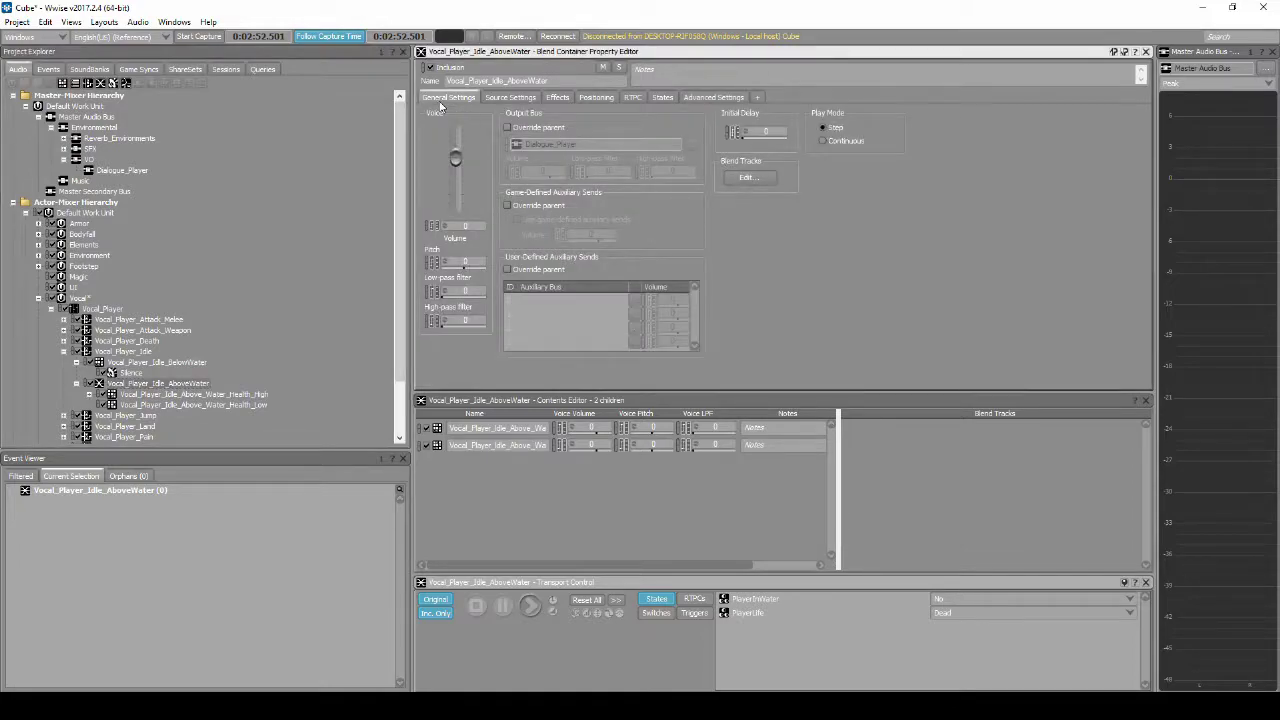
{"action": "left_click", "coordinate": [749, 177]}
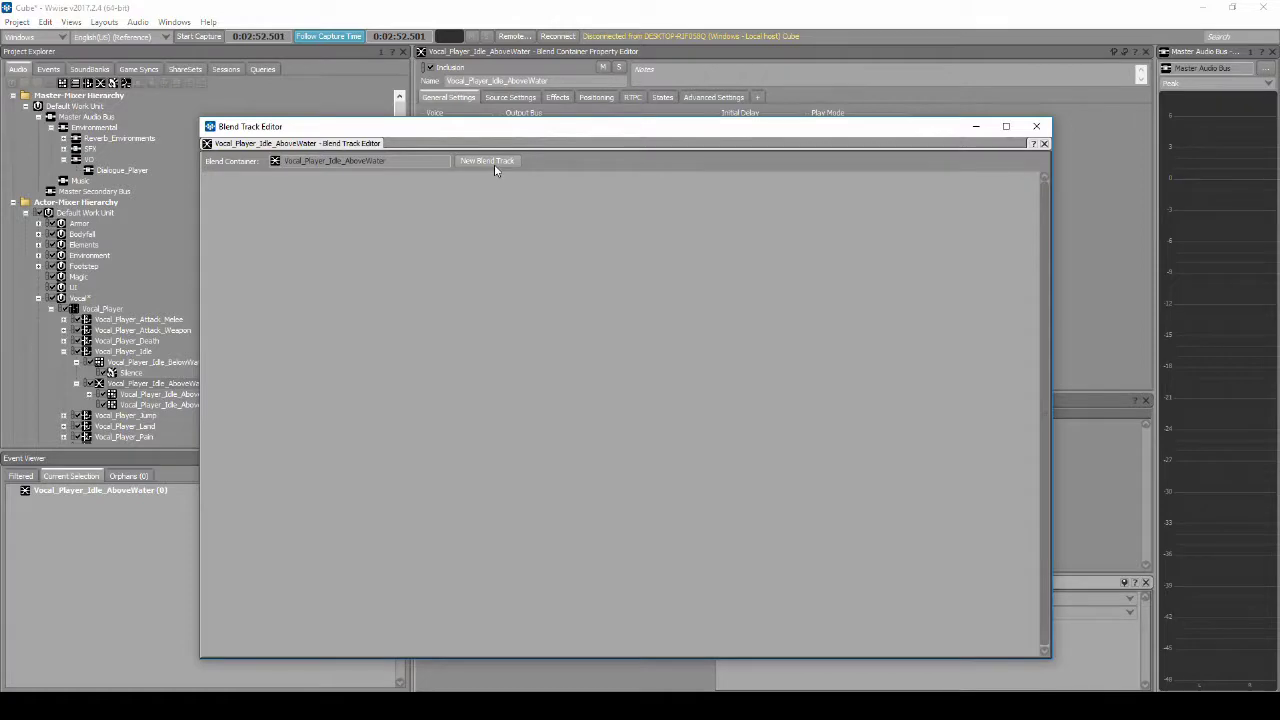
{"action": "left_click", "coordinate": [494, 164]}
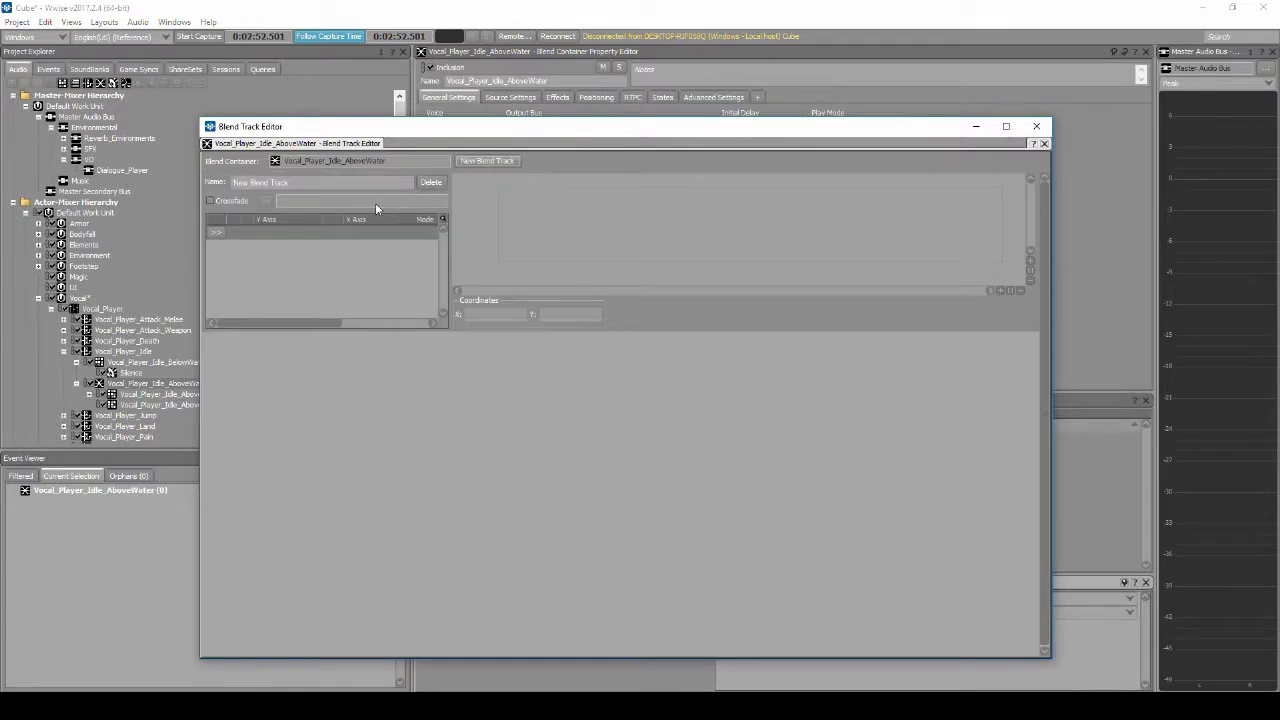
{"action": "left_click", "coordinate": [320, 180]}
{"action": "type", "text": "Vocal_Player_Idle"}
Enable crossfading on the Vocal_Player_Idle blend track and drive it with the PlayerHealth game parameter
{"action": "left_click", "coordinate": [210, 201]}
{"action": "left_click", "coordinate": [265, 201]}
{"action": "mouse_move", "coordinate": [340, 203]}
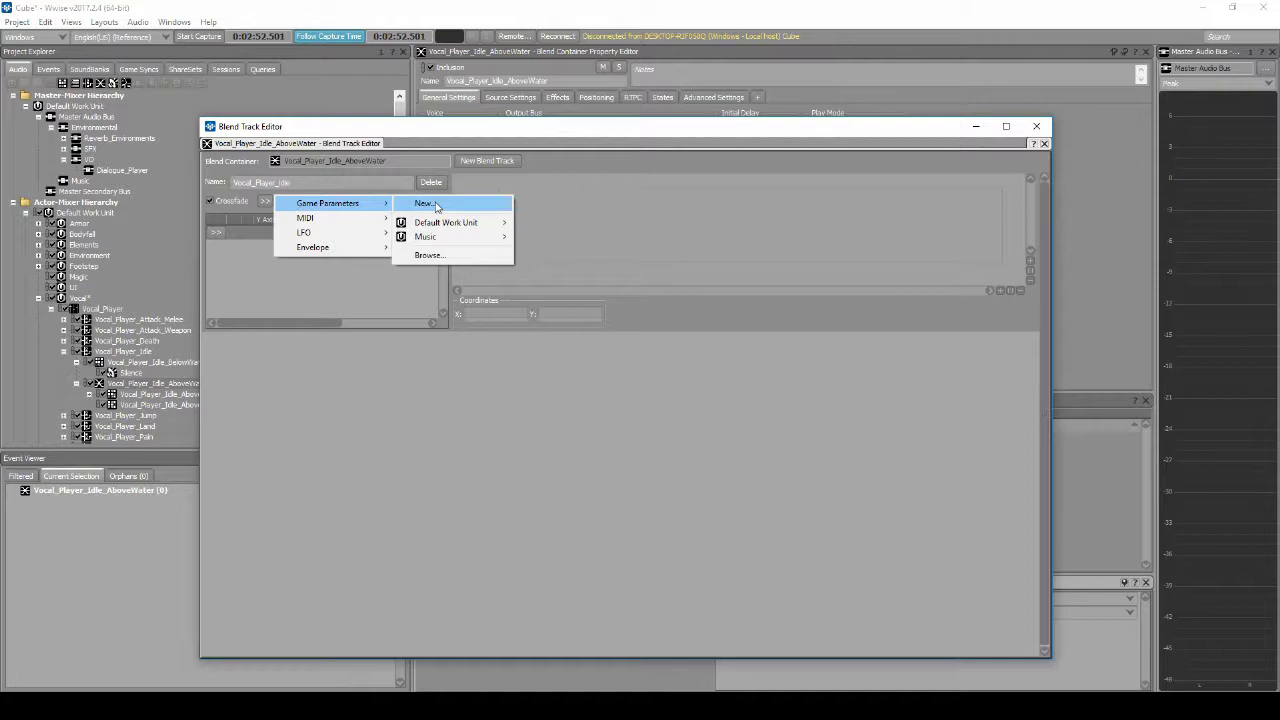
{"action": "mouse_move", "coordinate": [440, 223]}
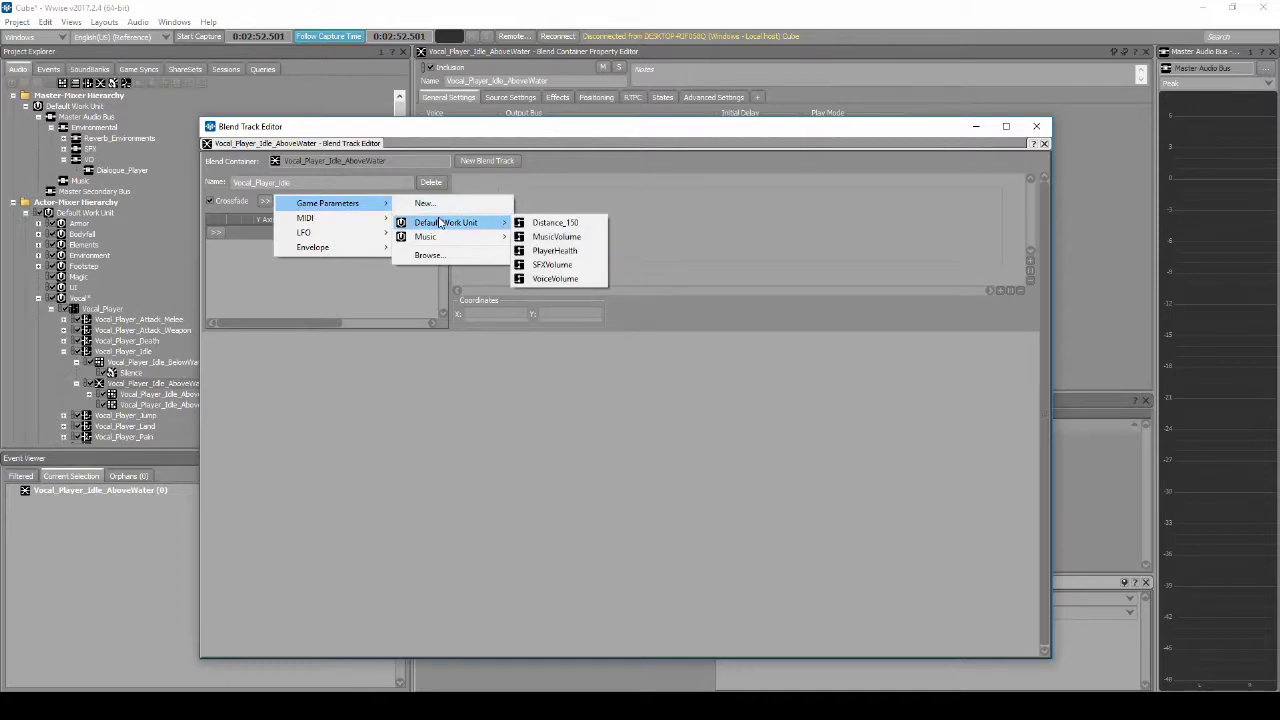
{"action": "left_click", "coordinate": [538, 251]}
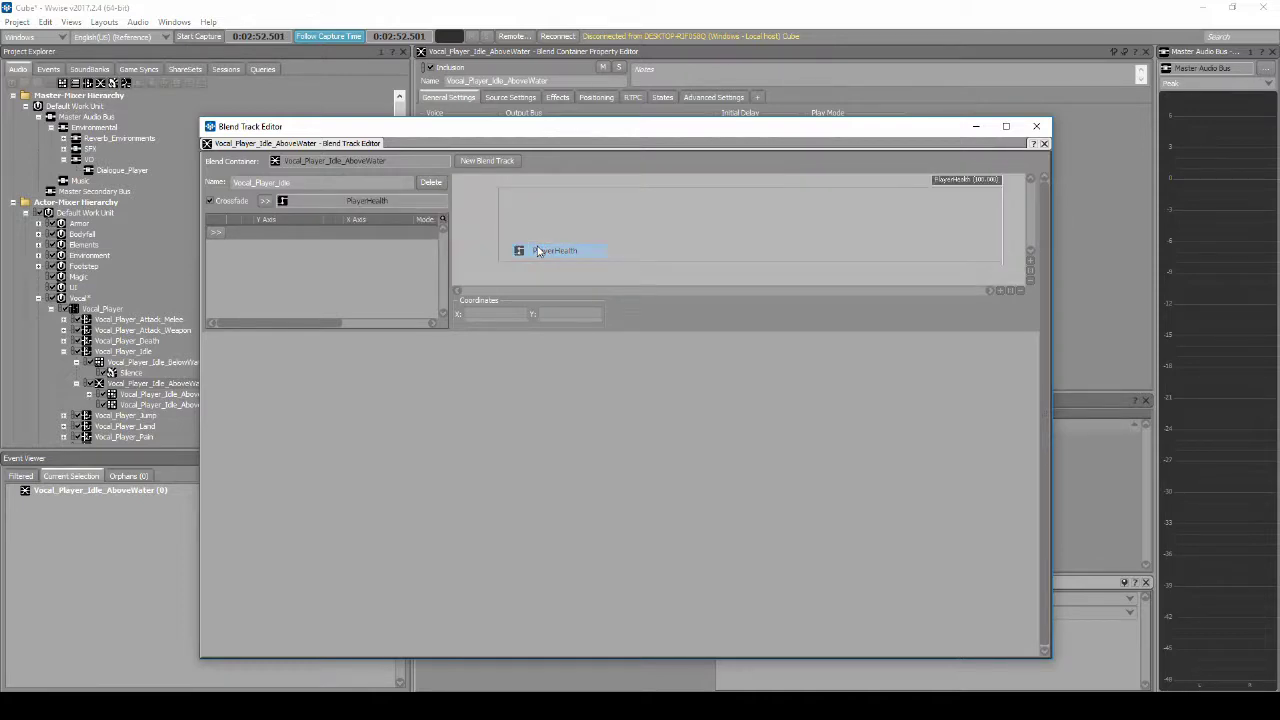
{"action": "left_click", "coordinate": [1035, 128]}
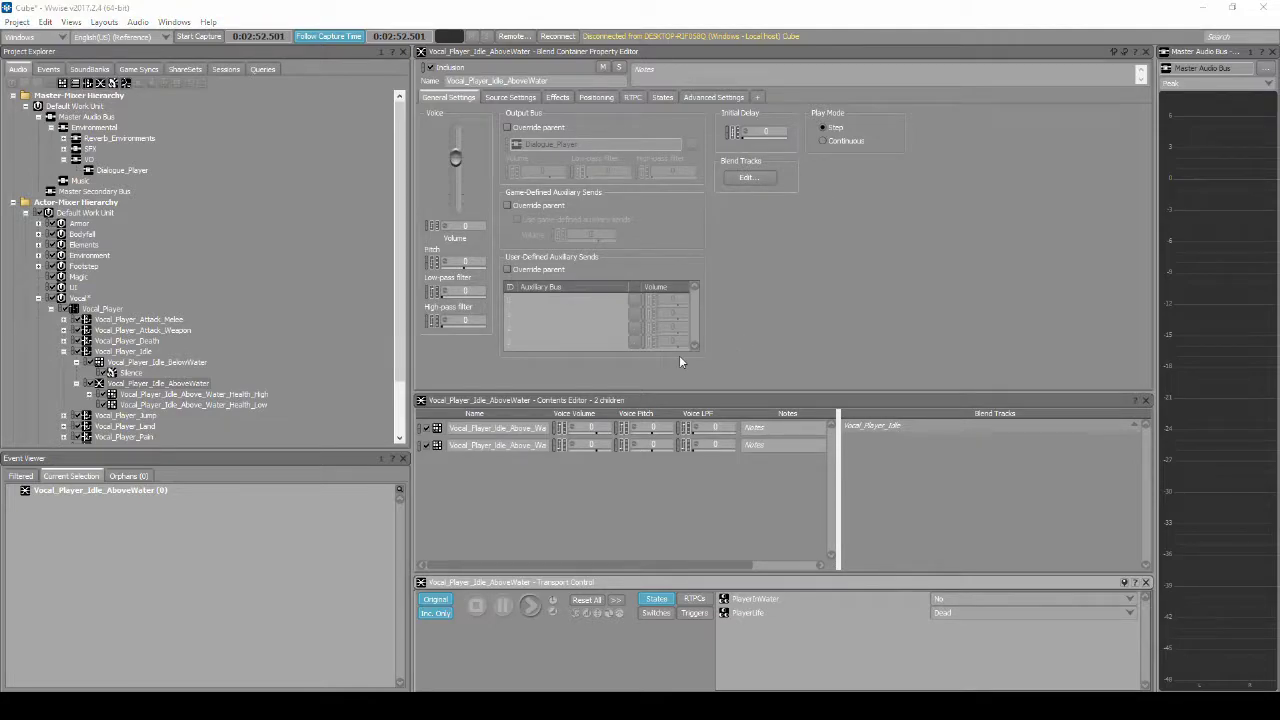
Add the Health_Low container and the Health_High container below it to the Vocal_Player_Idle blend track
{"action": "left_click", "coordinate": [490, 445]}
{"action": "left_click", "coordinate": [490, 445]}
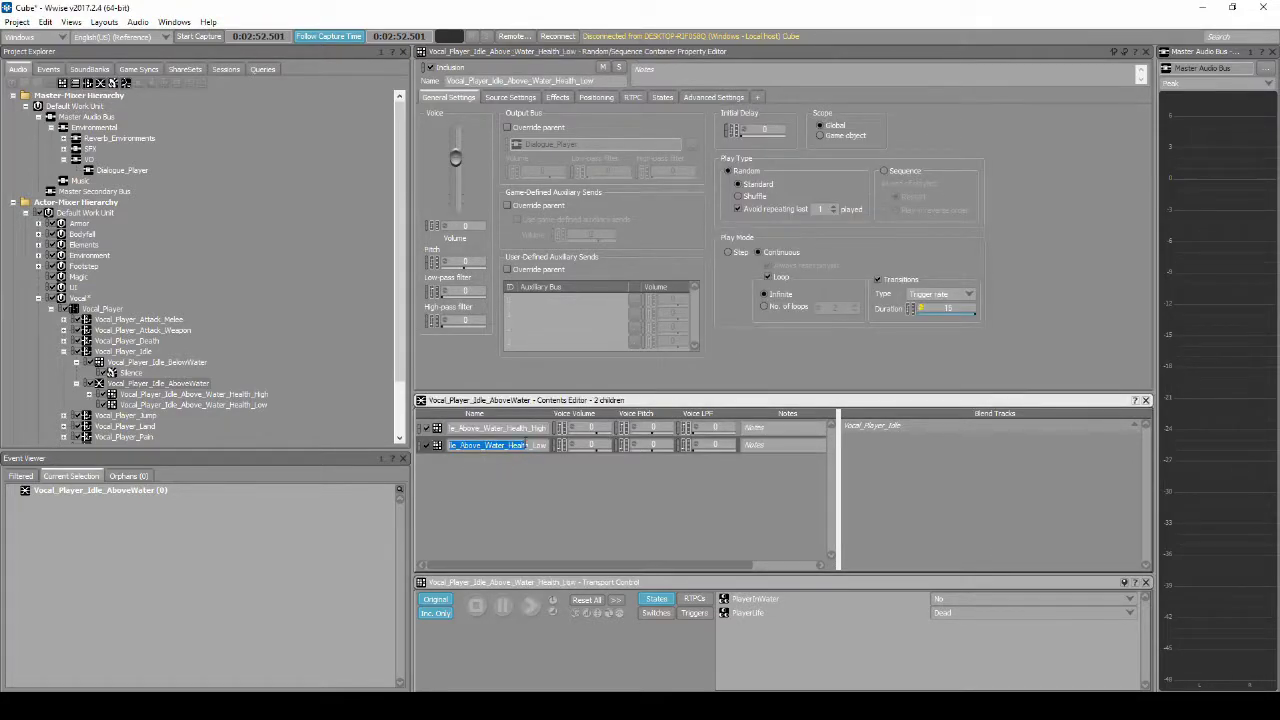
{"action": "key", "text": "Return"}
{"action": "left_click_drag", "start_coordinate": [893, 431], "coordinate": [884, 430]}
{"action": "key", "text": "Up"}
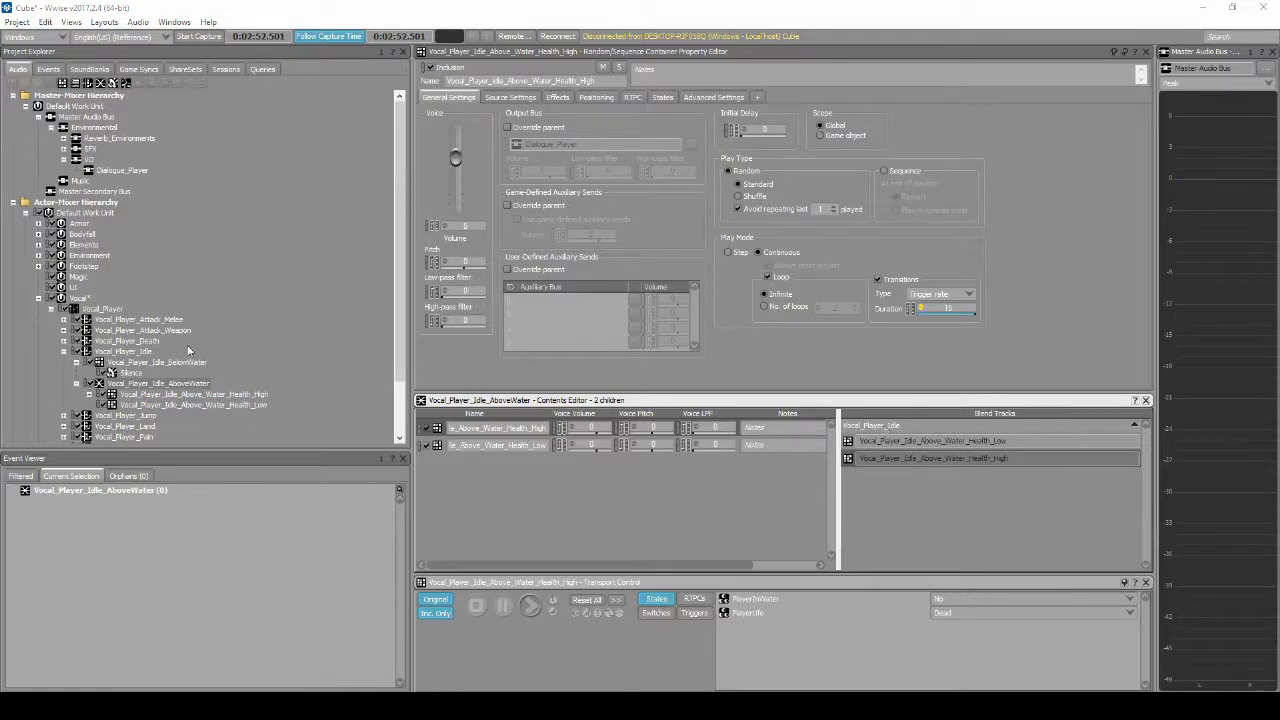
Set the end of the Health_Low range on the blend track to a PlayerHealth value of 40
{"action": "left_click", "coordinate": [148, 386]}
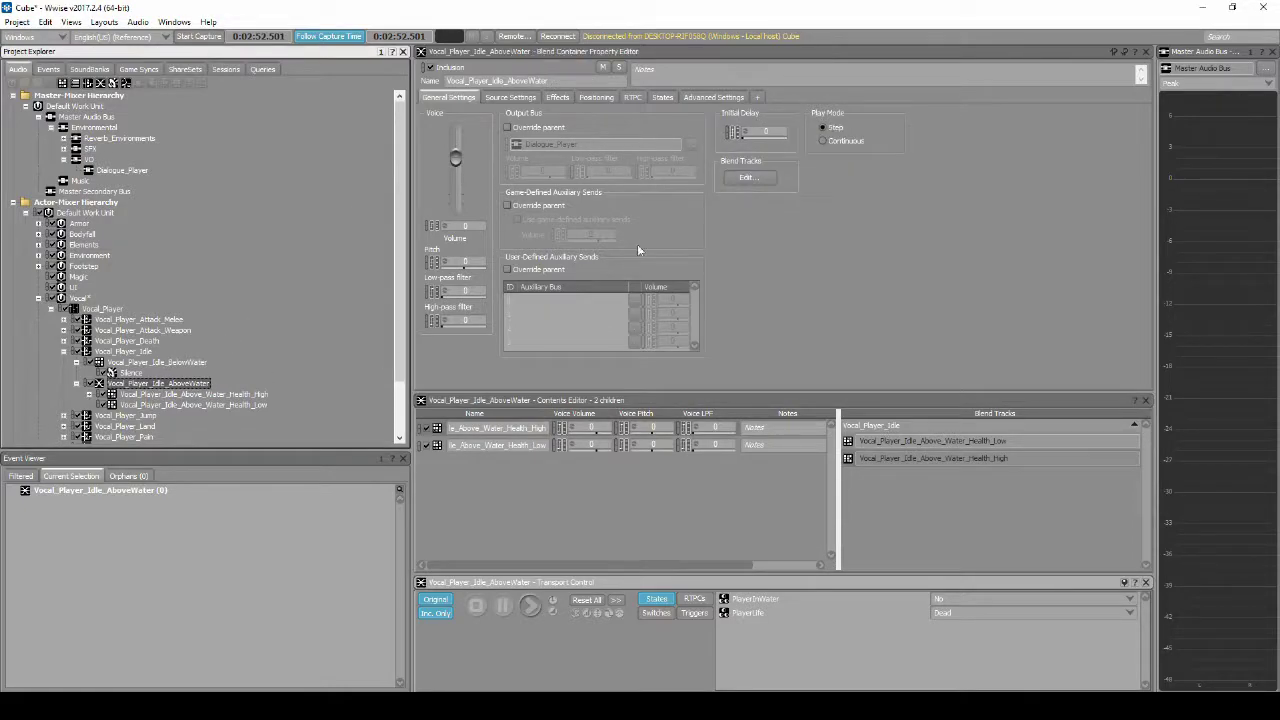
{"action": "left_click", "coordinate": [749, 179]}
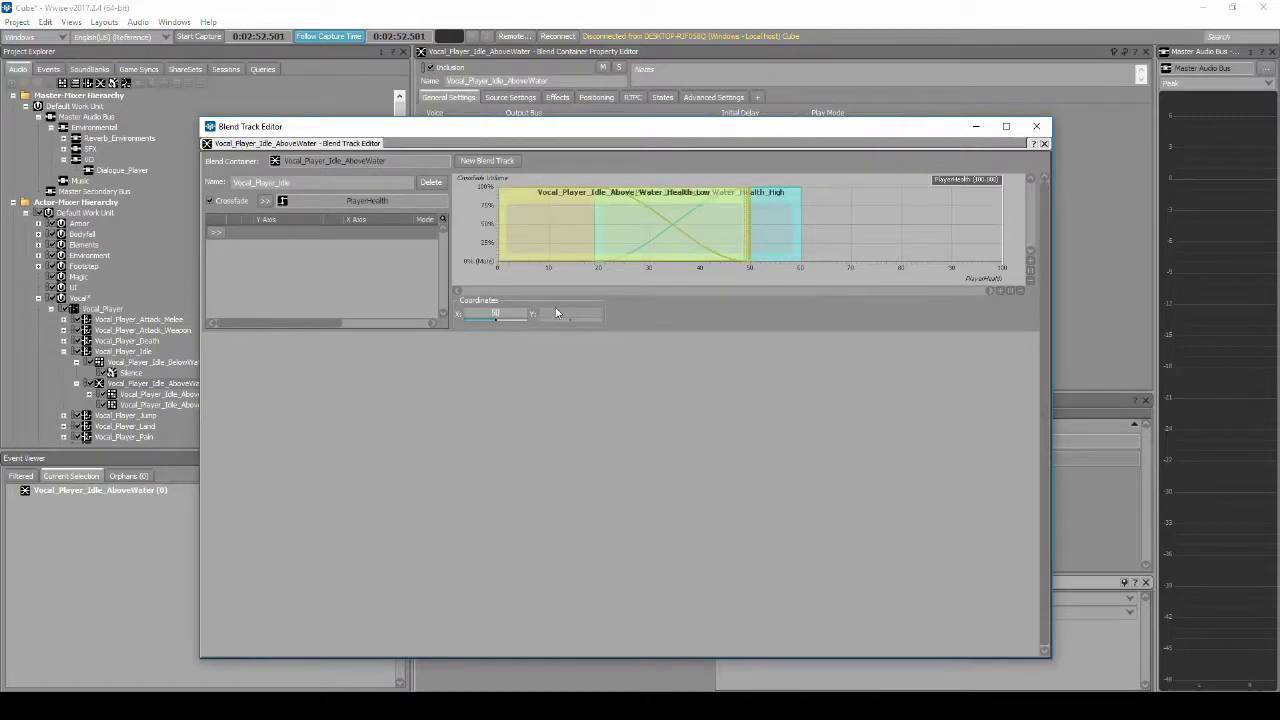
{"action": "double_click", "coordinate": [497, 314]}
{"action": "type", "text": "40"}
{"action": "key", "text": "Return"}
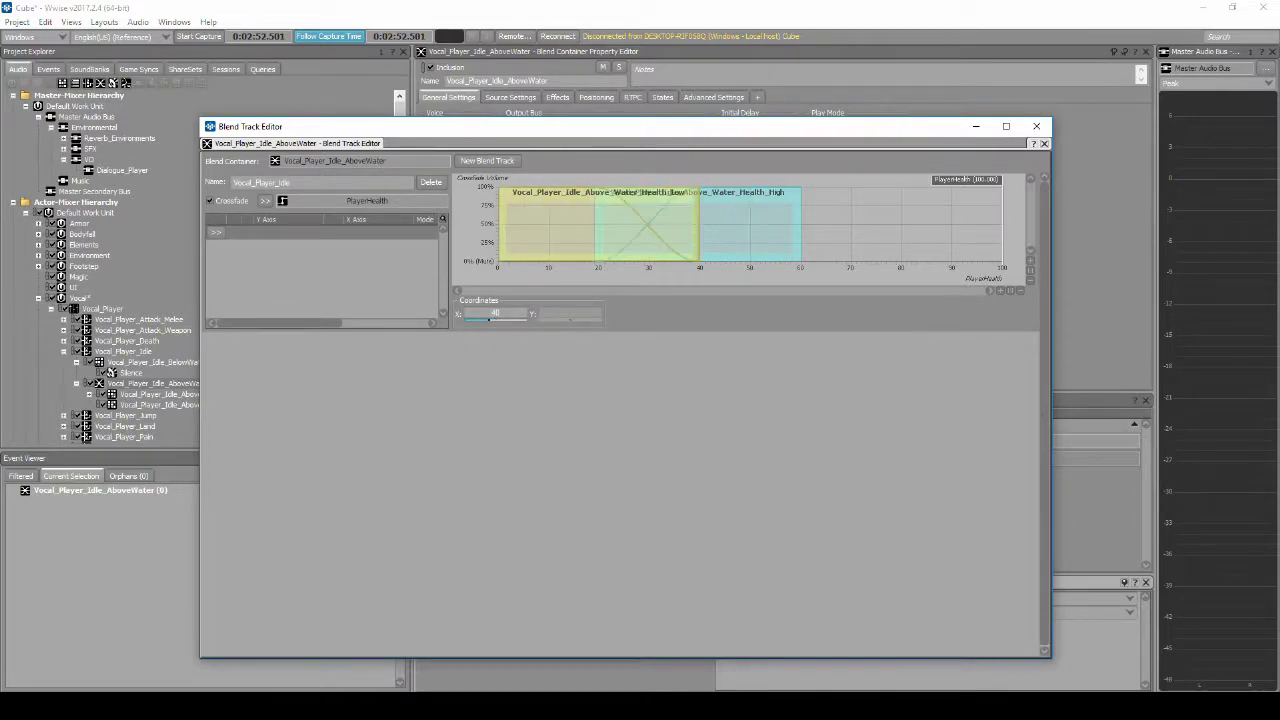
Make the Health_High range on the blend track span PlayerHealth 40 to 100 and close the blend track editor
{"action": "left_click", "coordinate": [597, 234]}
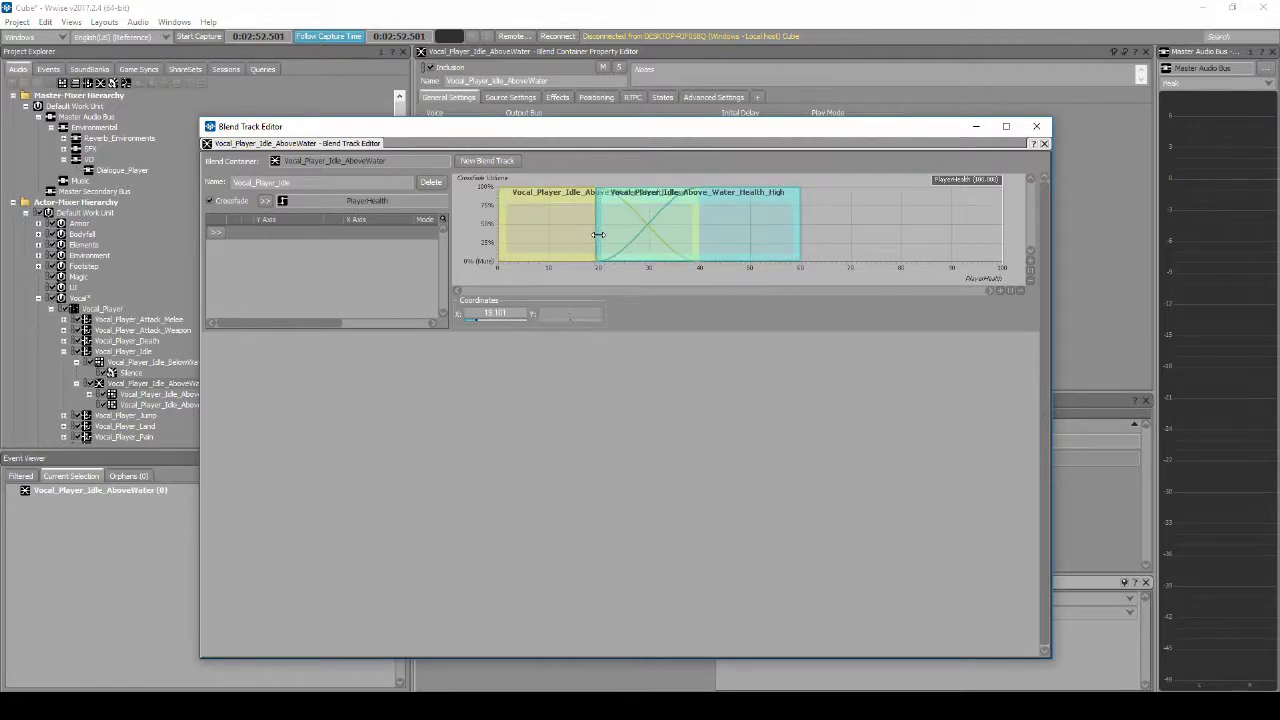
{"action": "double_click", "coordinate": [514, 313]}
{"action": "type", "text": "40"}
{"action": "key", "text": "Return"}
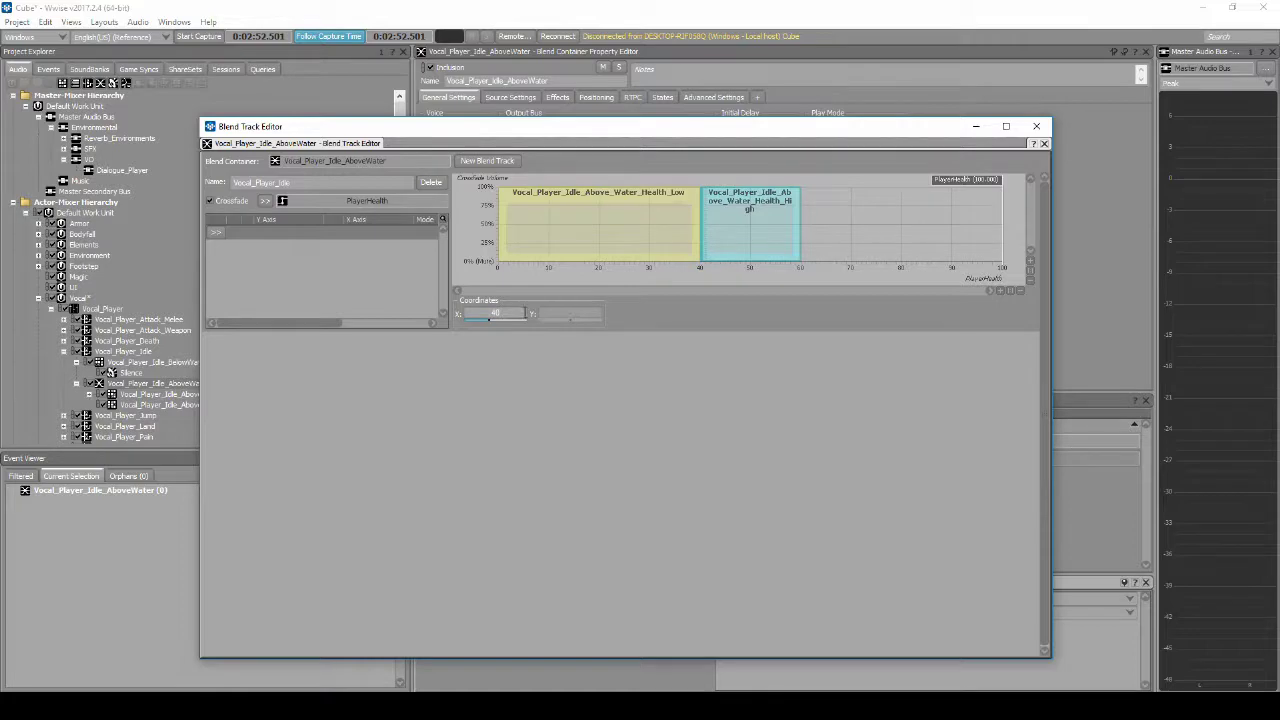
{"action": "left_click_drag", "start_coordinate": [799, 216], "coordinate": [1163, 220]}
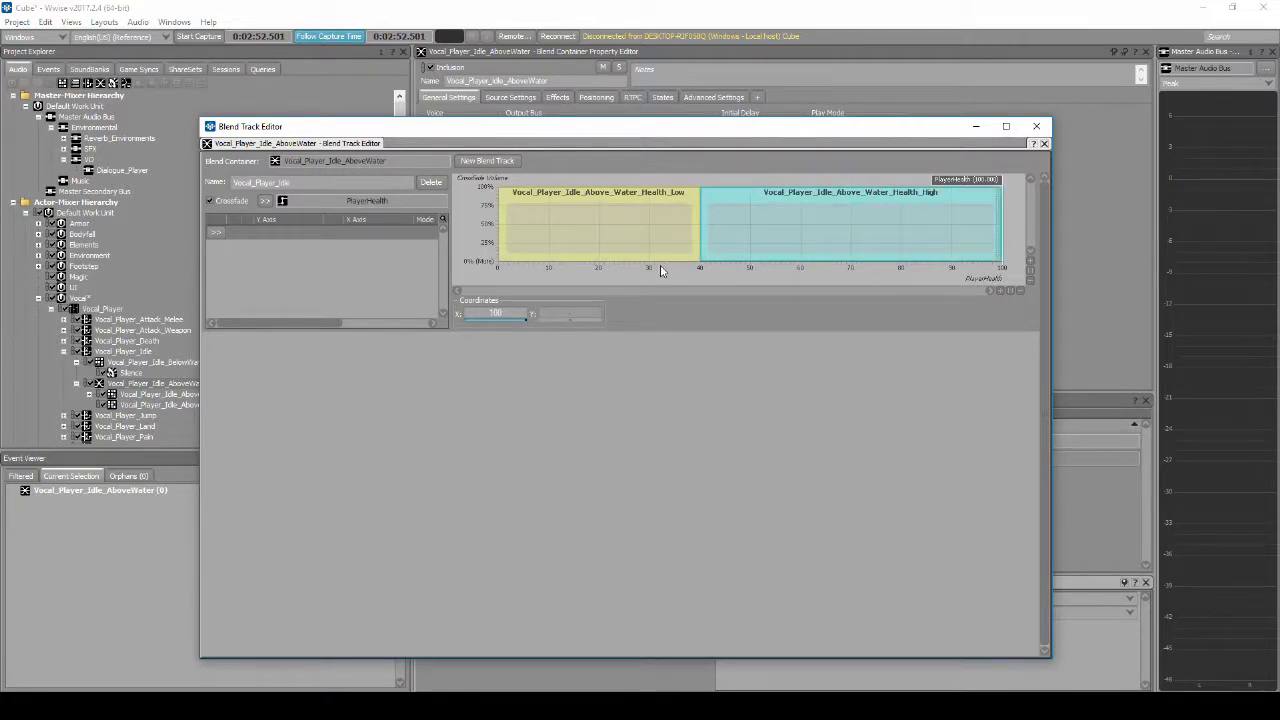
{"action": "left_click", "coordinate": [1036, 128]}
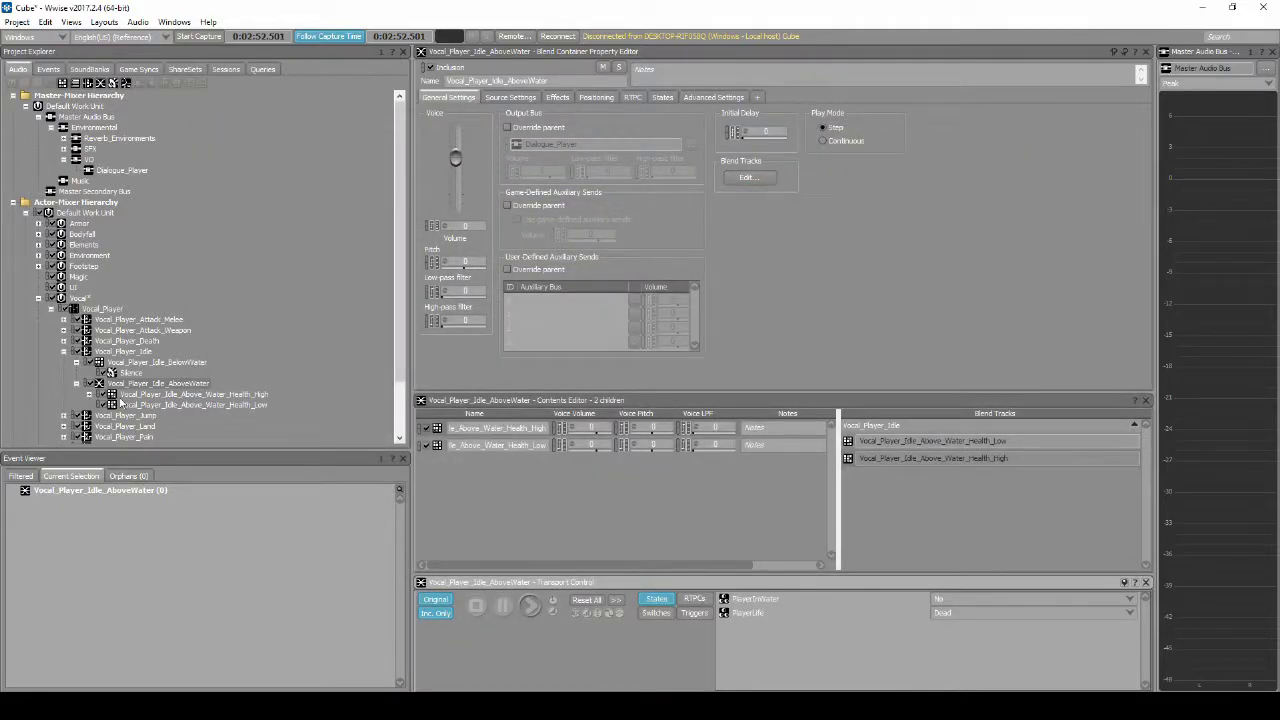
Switch Vocal_Player_Idle by the PlayerInWater state group, assigning the AboveWater container to None and No and the BelowWater container to Yes
{"action": "left_click", "coordinate": [128, 354]}
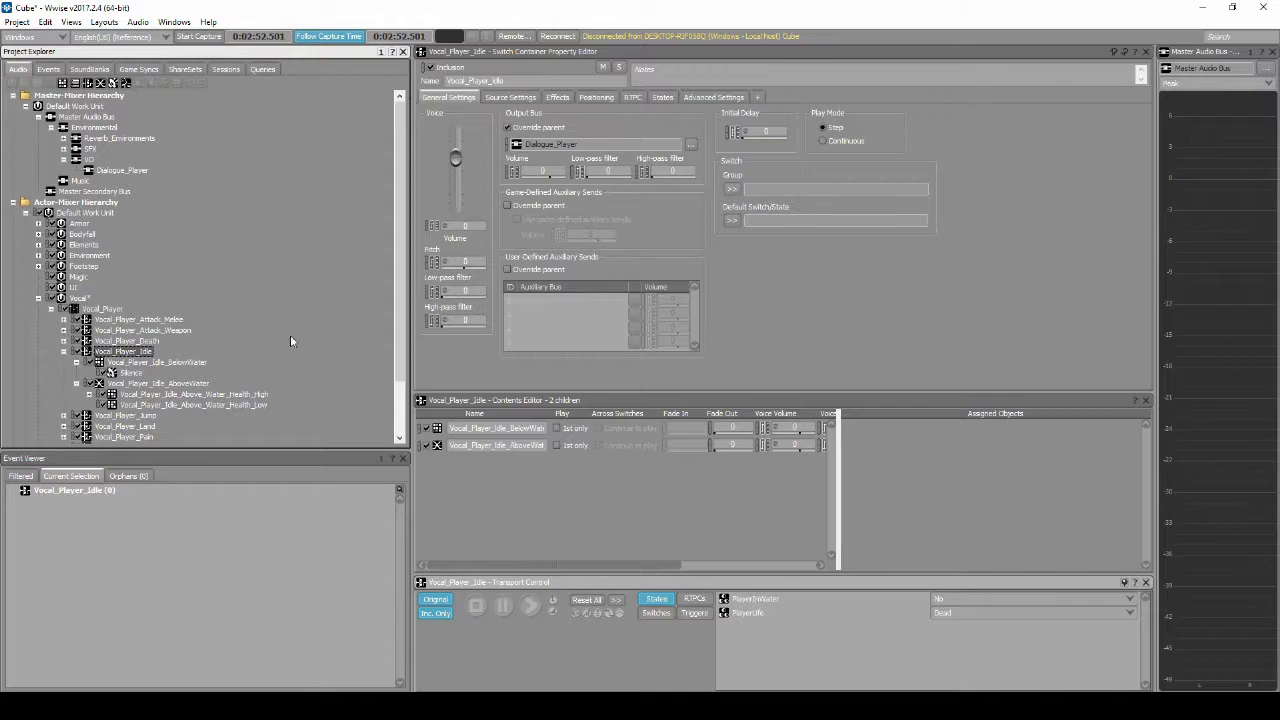
{"action": "left_click", "coordinate": [729, 190]}
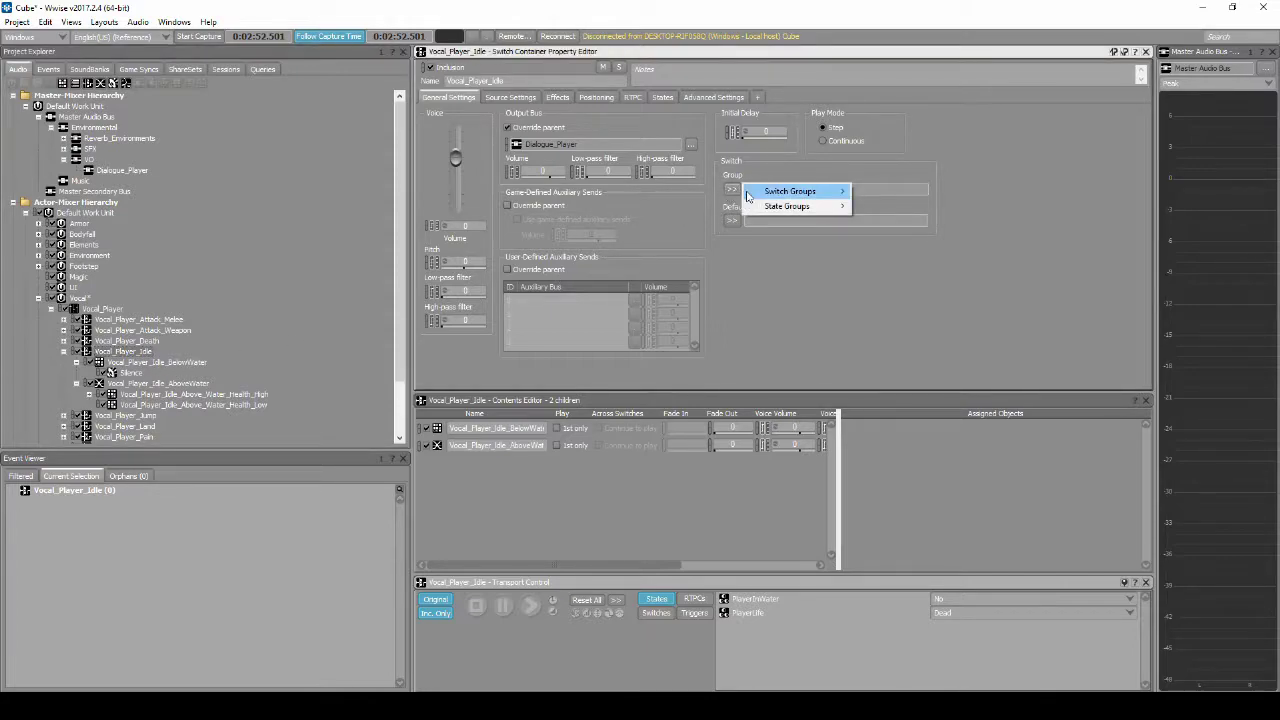
{"action": "mouse_move", "coordinate": [766, 207]}
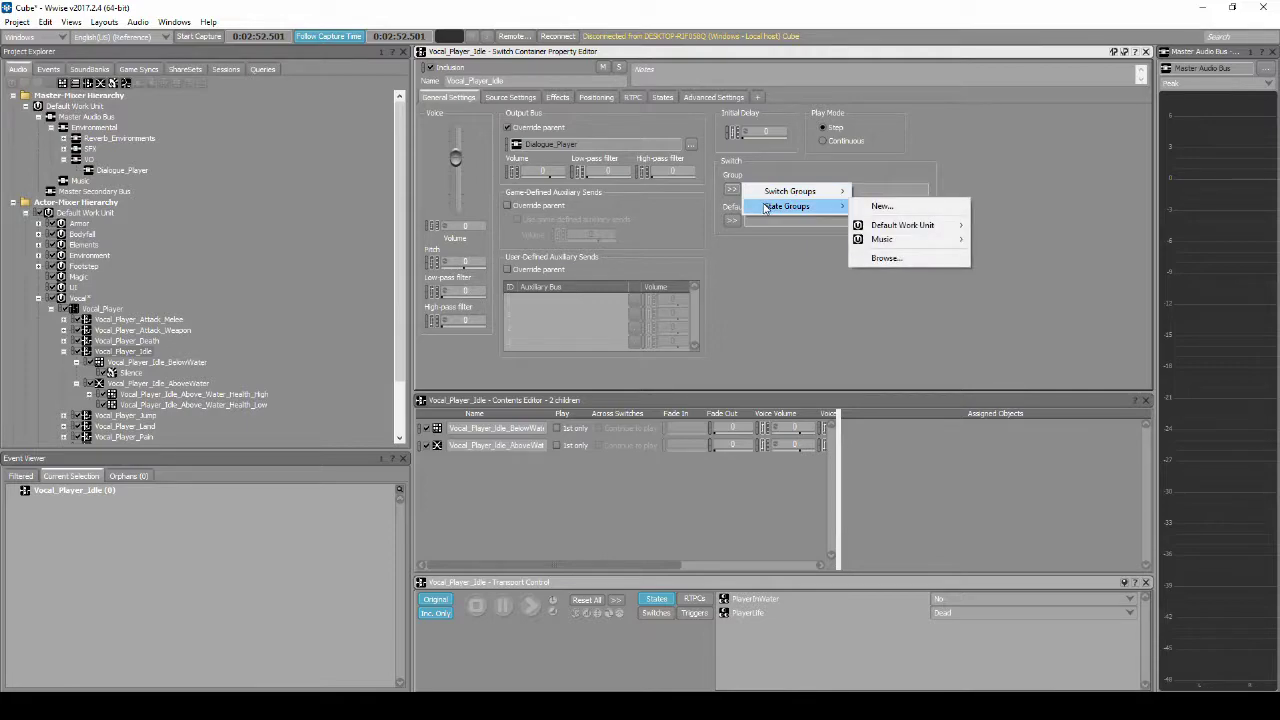
{"action": "mouse_move", "coordinate": [915, 226]}
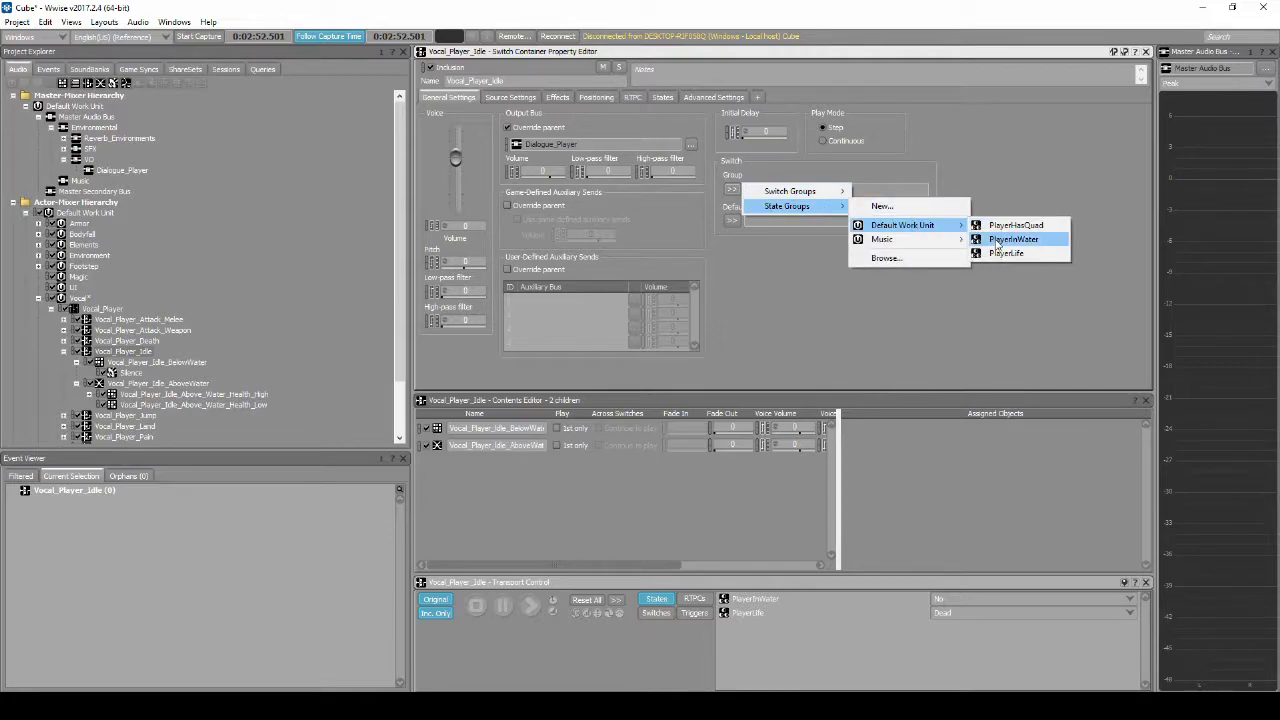
{"action": "left_click", "coordinate": [996, 243]}
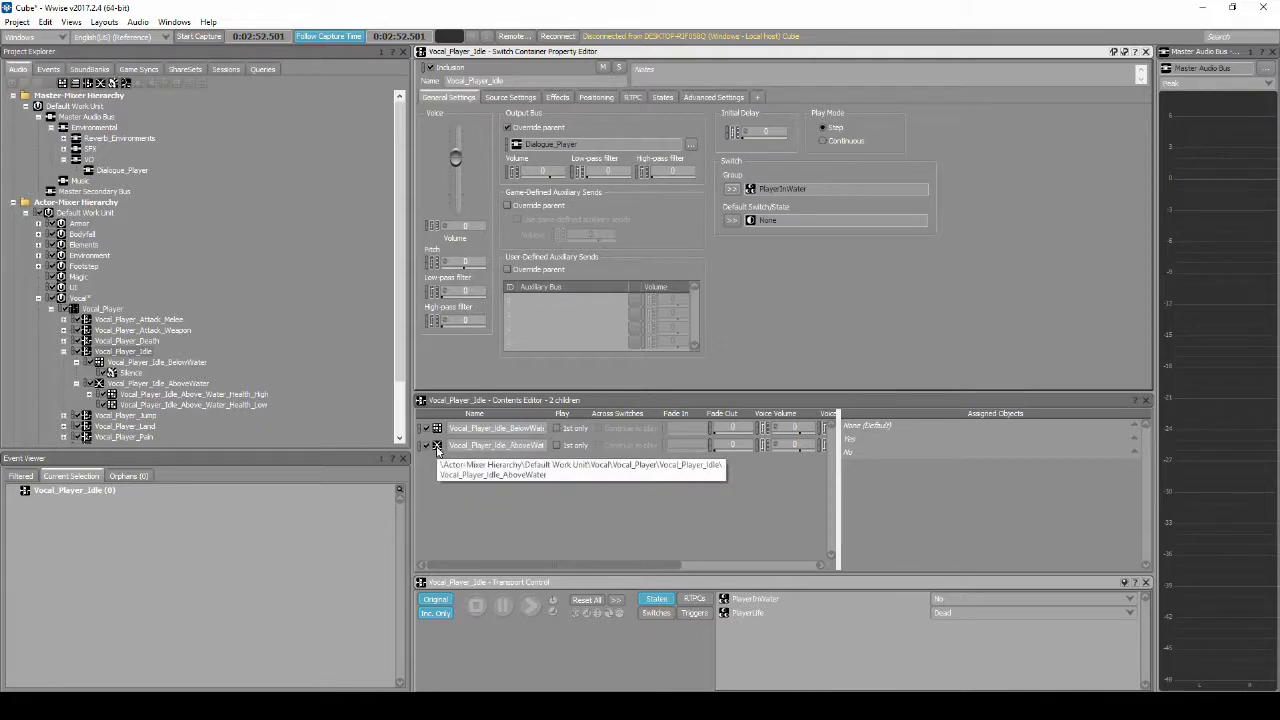
{"action": "left_click_drag", "start_coordinate": [437, 449], "coordinate": [891, 472]}
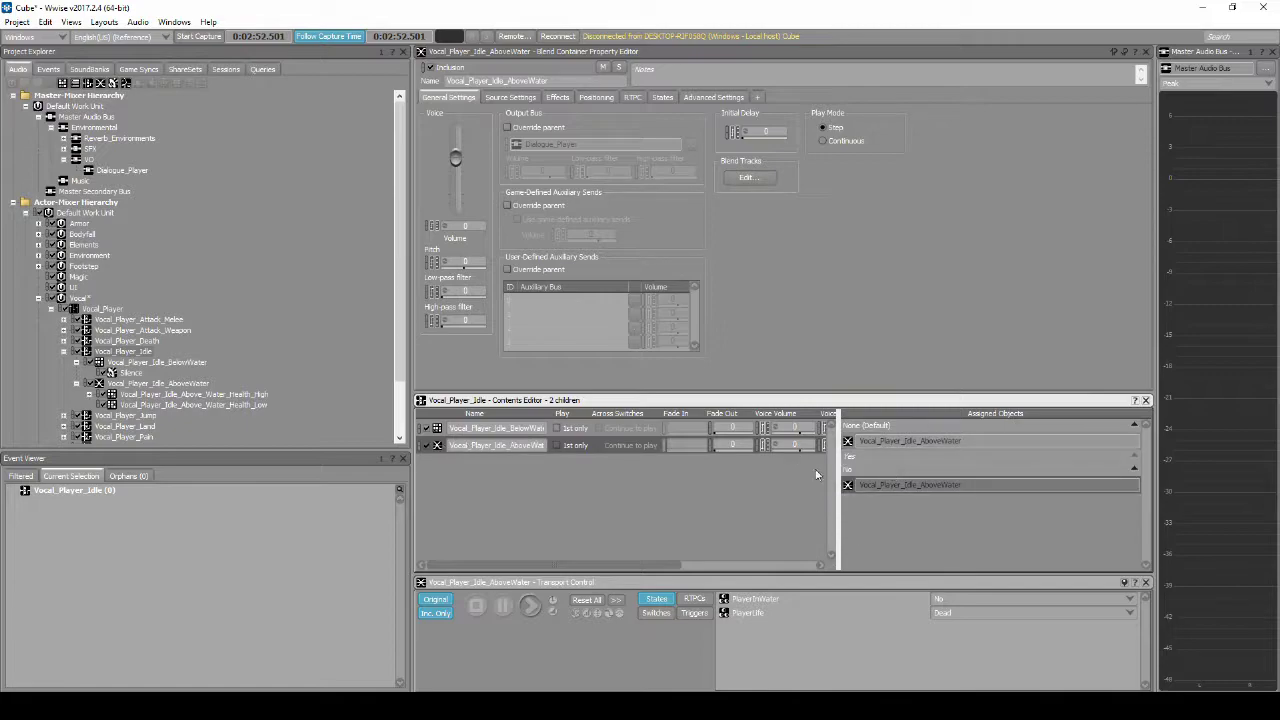
{"action": "left_click_drag", "start_coordinate": [452, 428], "coordinate": [865, 463]}
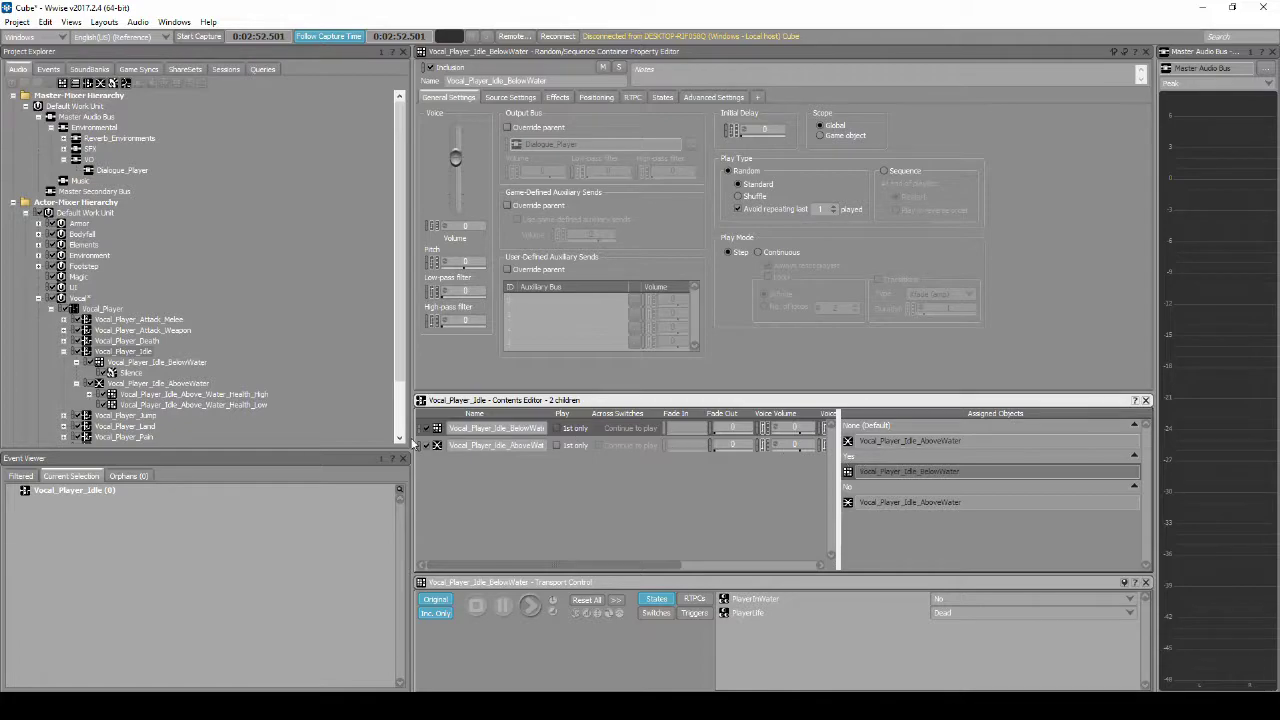
Add a Stop action to the Foot_Player event in the Footstep work unit
{"action": "left_click", "coordinate": [54, 72]}
{"action": "scroll", "coordinate": [100, 208], "scroll_direction": "up", "scroll_amount": 5}
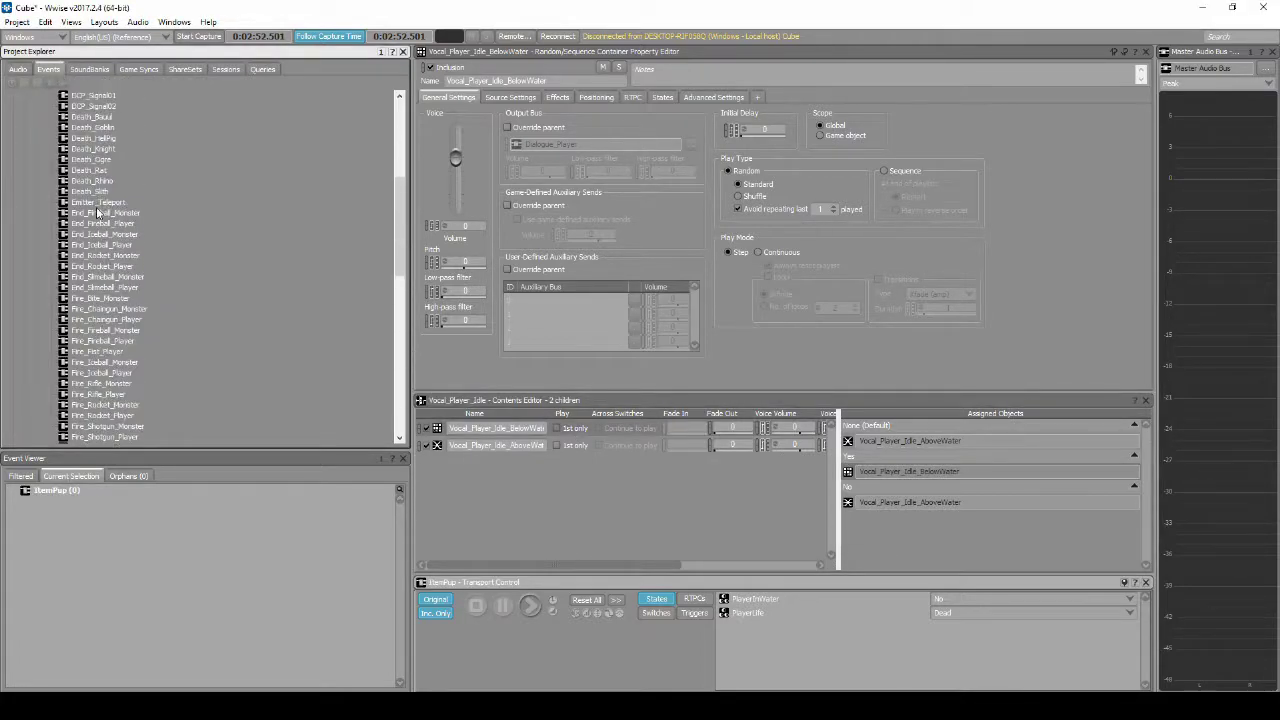
{"action": "left_click", "coordinate": [39, 138]}
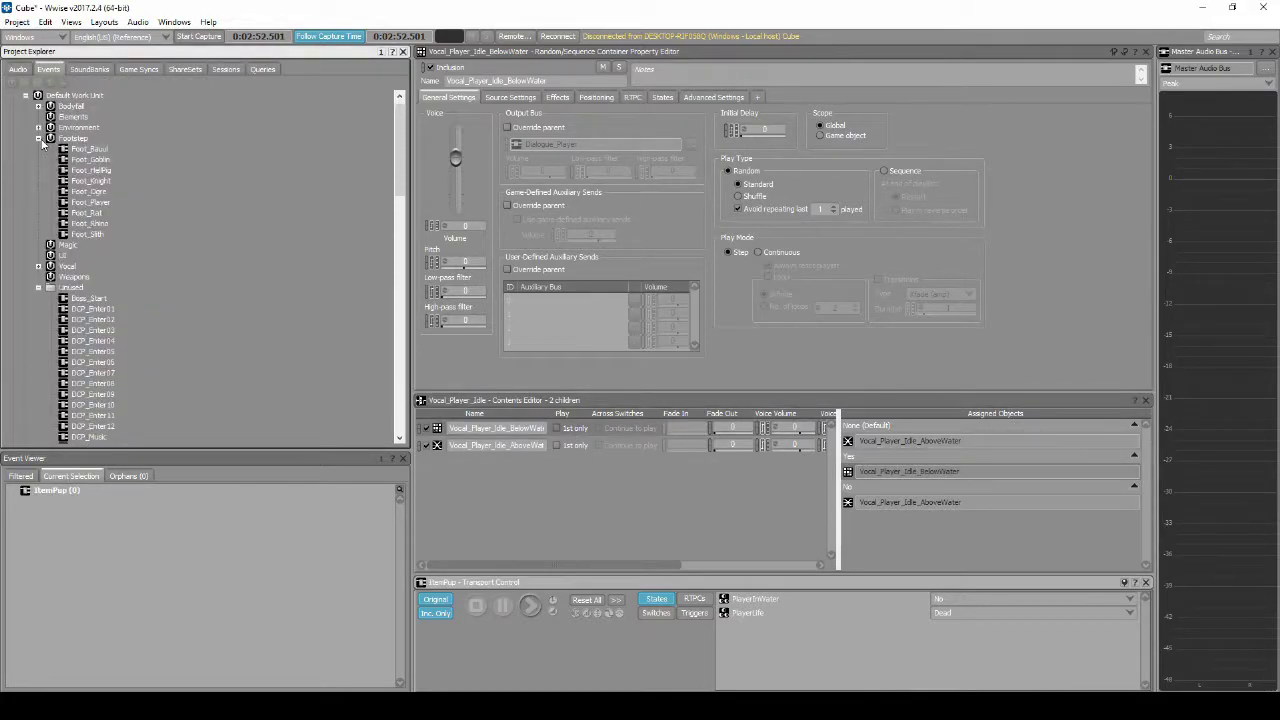
{"action": "left_click", "coordinate": [90, 202]}
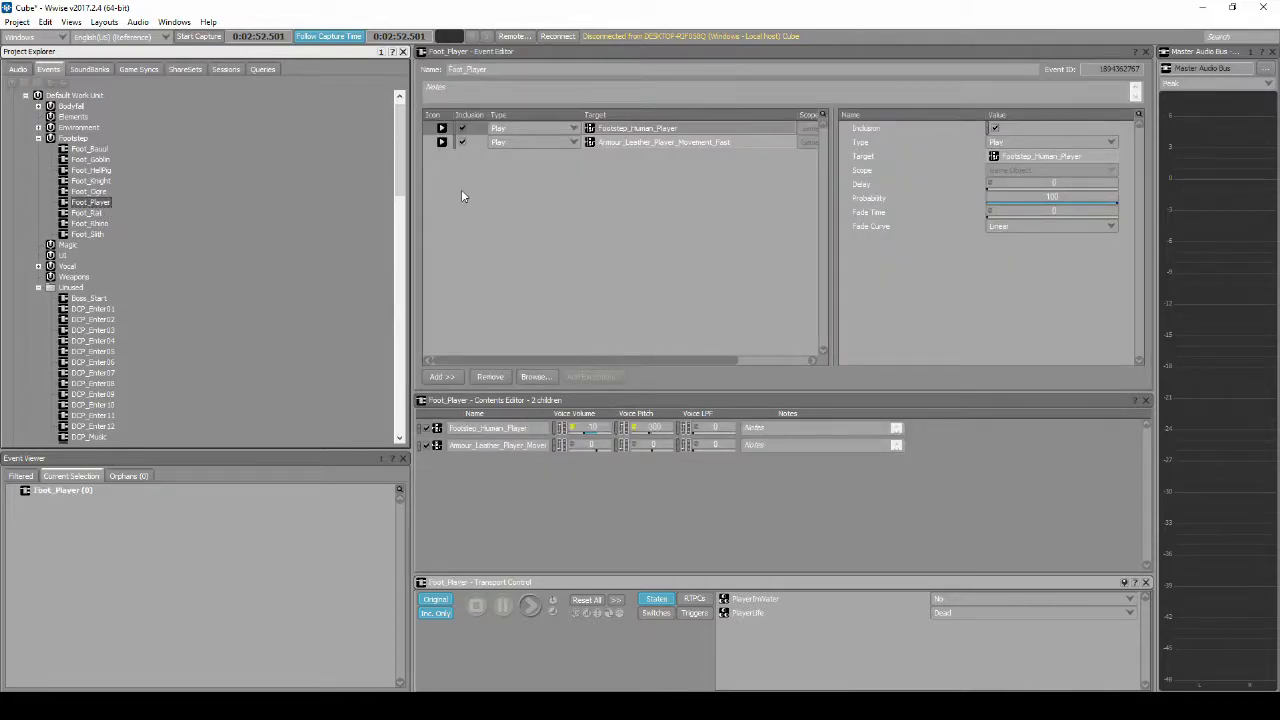
{"action": "right_click", "coordinate": [492, 188]}
{"action": "mouse_move", "coordinate": [560, 192]}
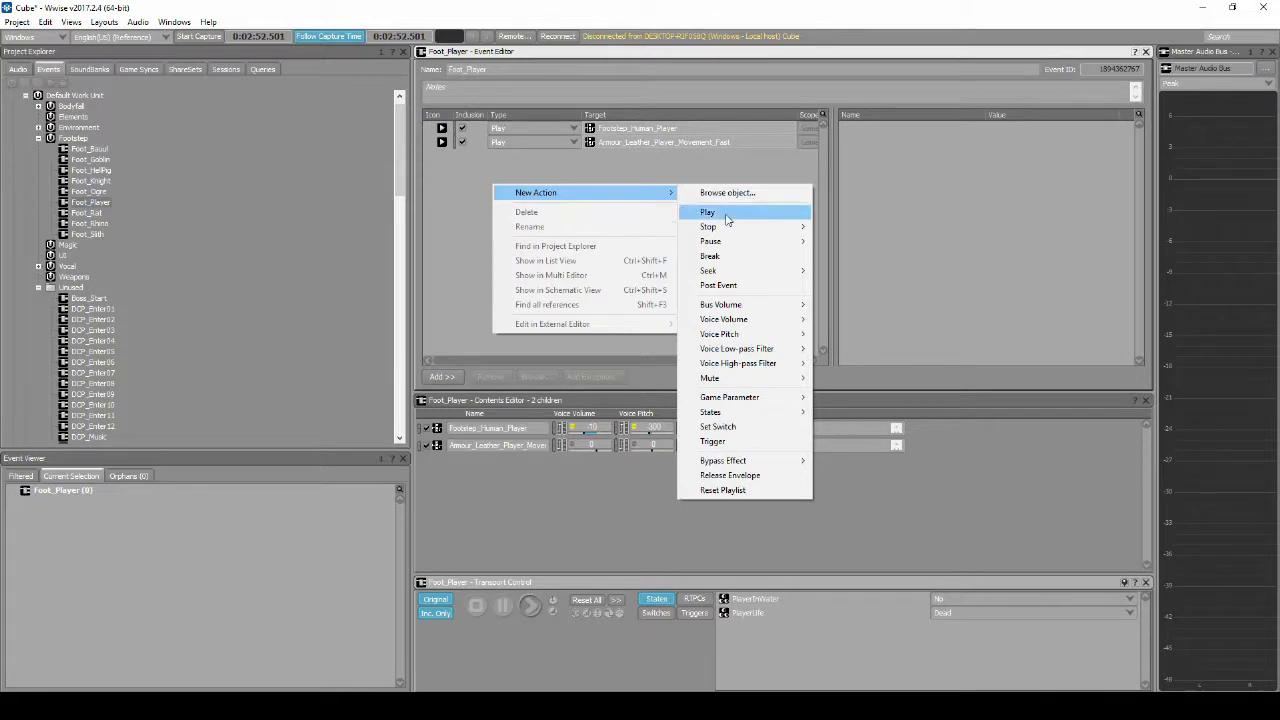
{"action": "mouse_move", "coordinate": [768, 229]}
{"action": "left_click", "coordinate": [845, 227]}
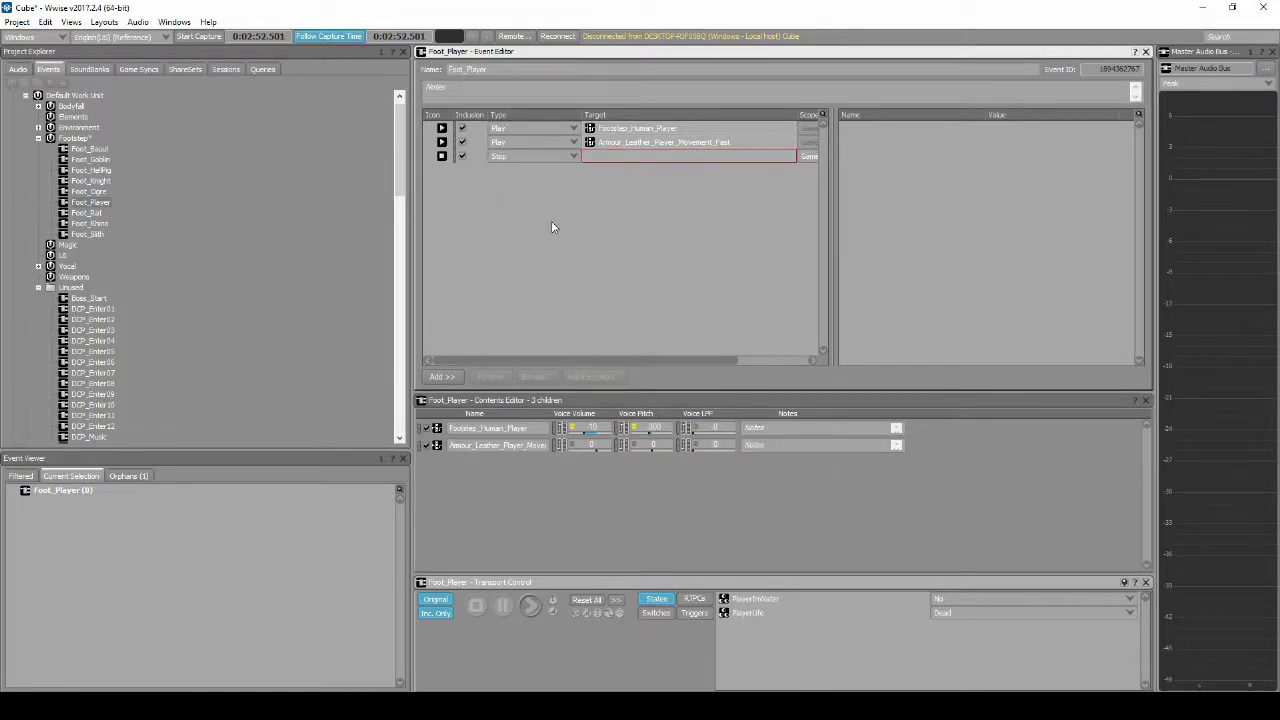
Add a Play action to the Foot_Player event and target Vocal_Player_Idle with both the empty Stop and Play actions
{"action": "right_click", "coordinate": [551, 227]}
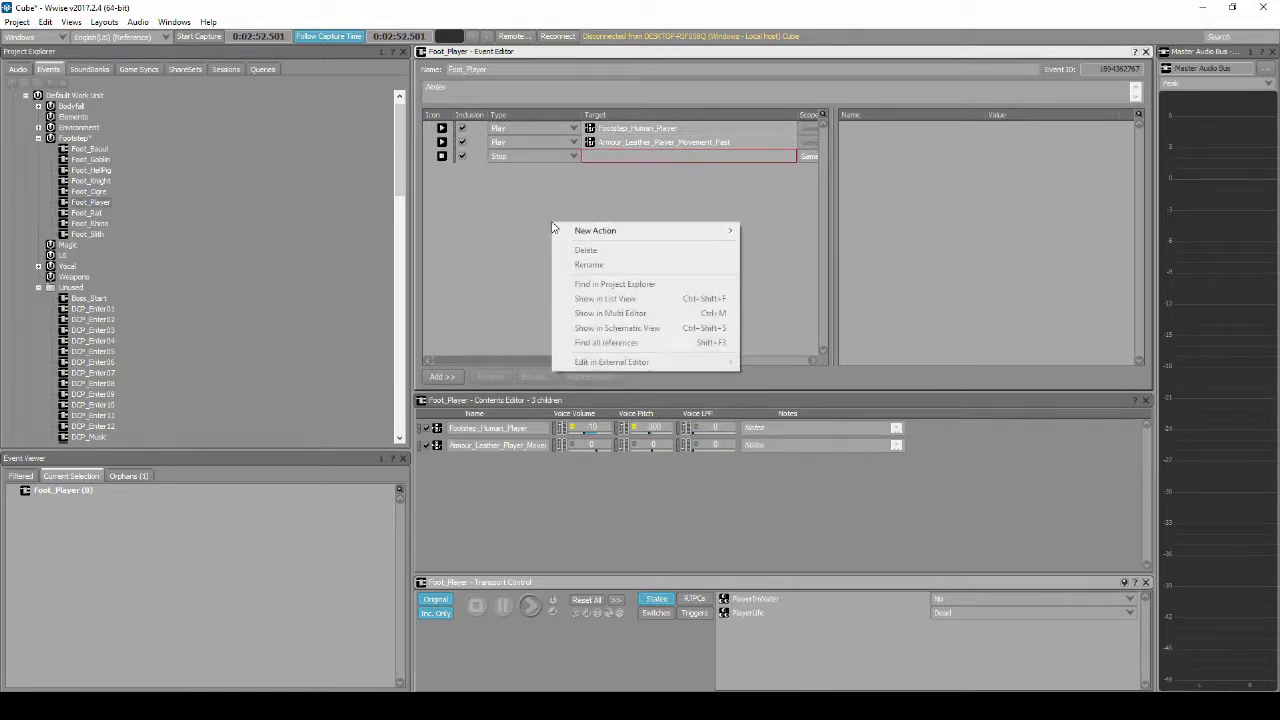
{"action": "mouse_move", "coordinate": [571, 230]}
{"action": "left_click", "coordinate": [762, 251]}
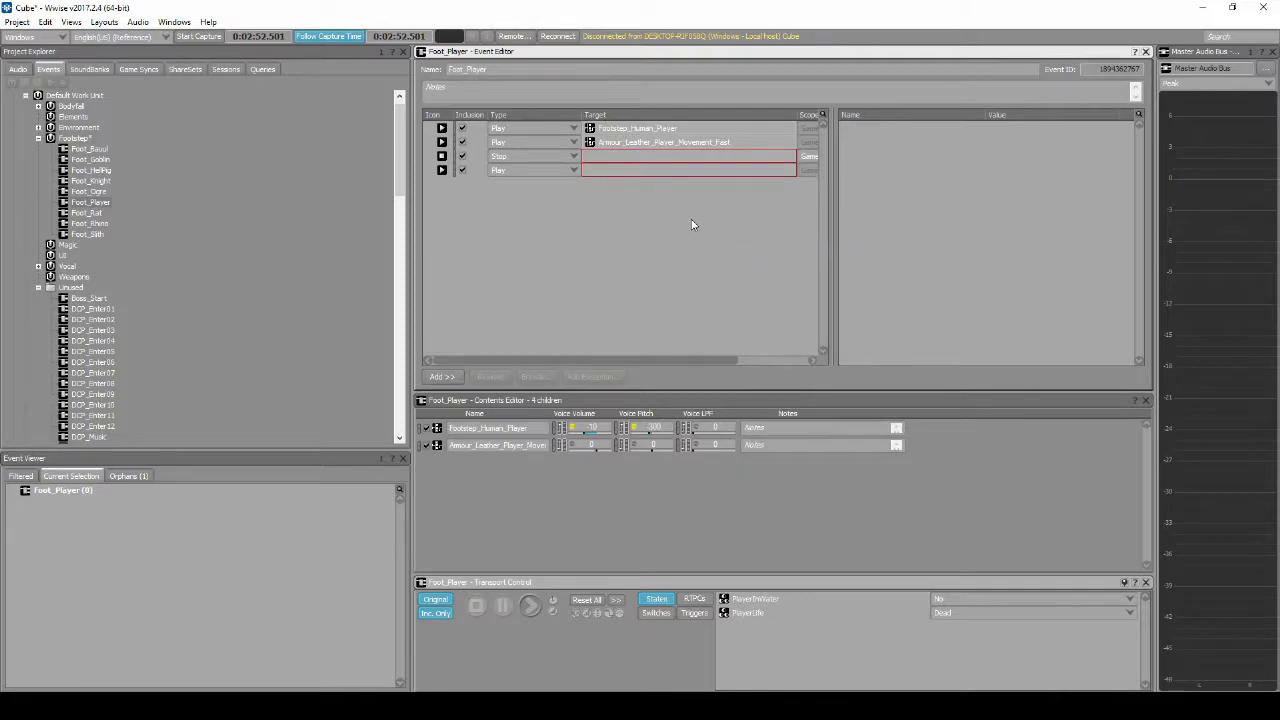
{"action": "left_click", "coordinate": [18, 69]}
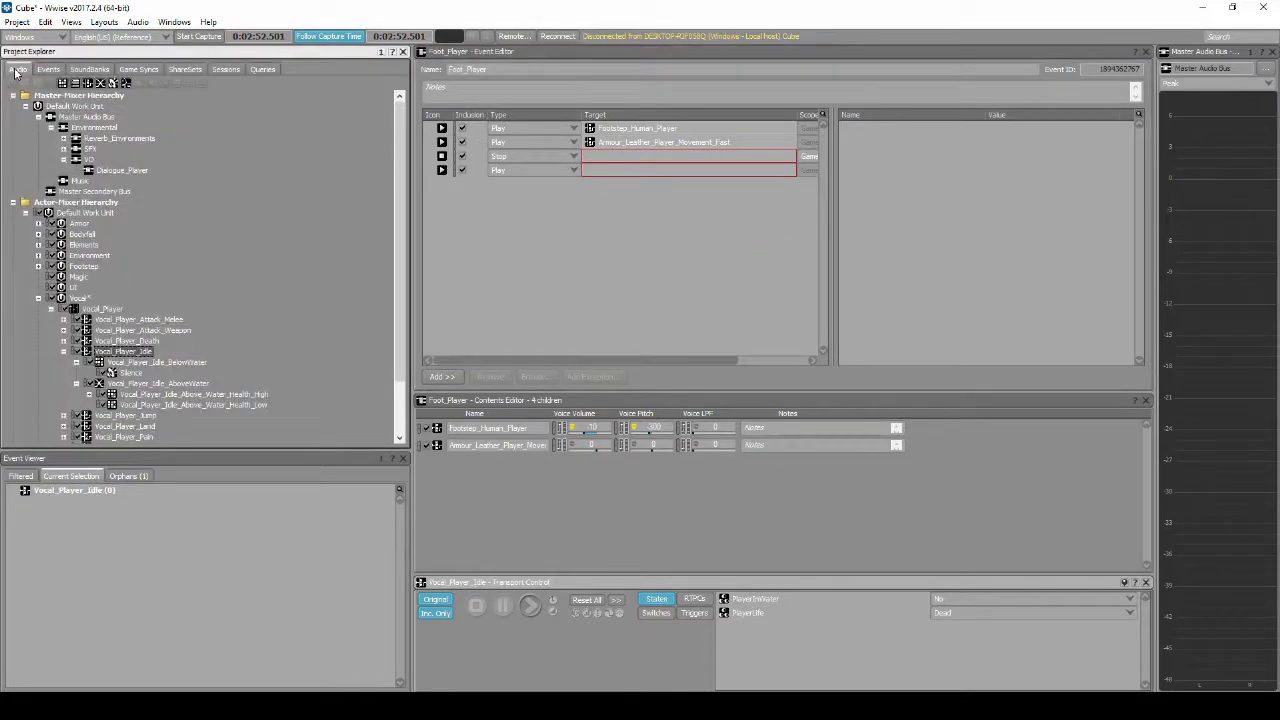
{"action": "left_click_drag", "start_coordinate": [135, 355], "coordinate": [609, 158]}
{"action": "left_click_drag", "start_coordinate": [124, 355], "coordinate": [606, 171]}
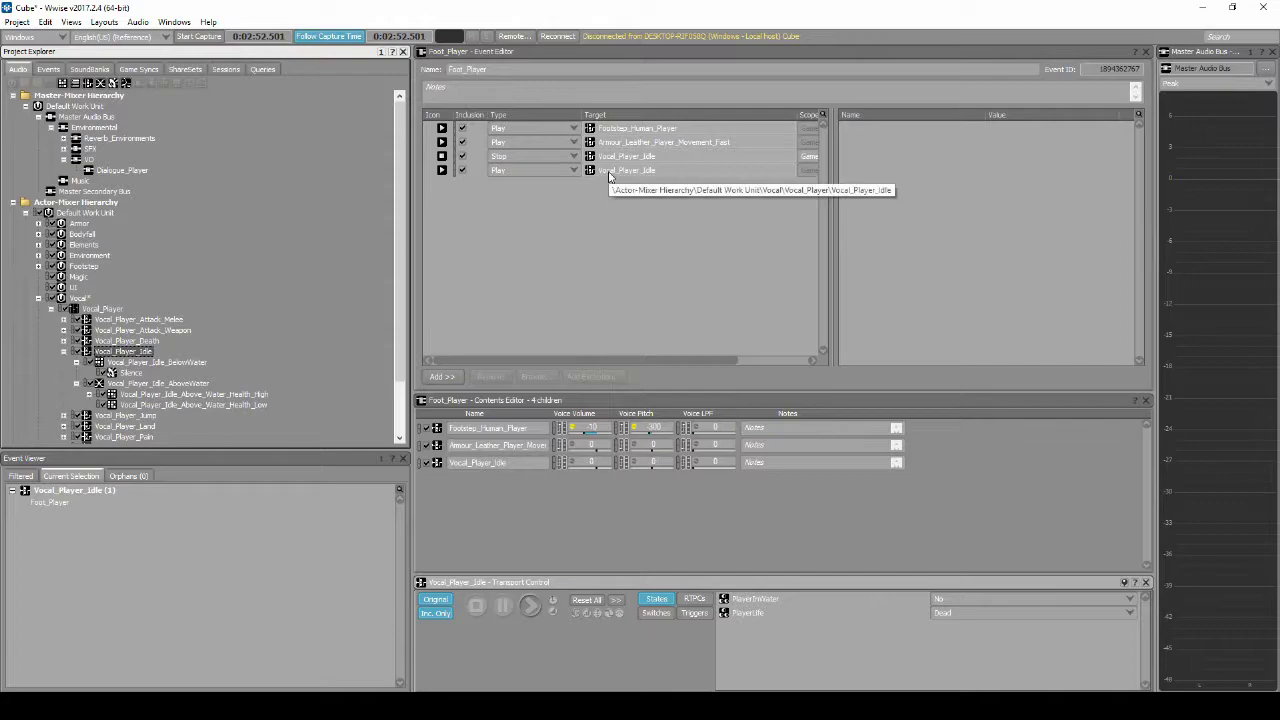
Delay the Vocal_Player_Idle Play action by 10 and randomize the delay with a minimum offset of -1 and maximum of 5
{"action": "left_click", "coordinate": [615, 171]}
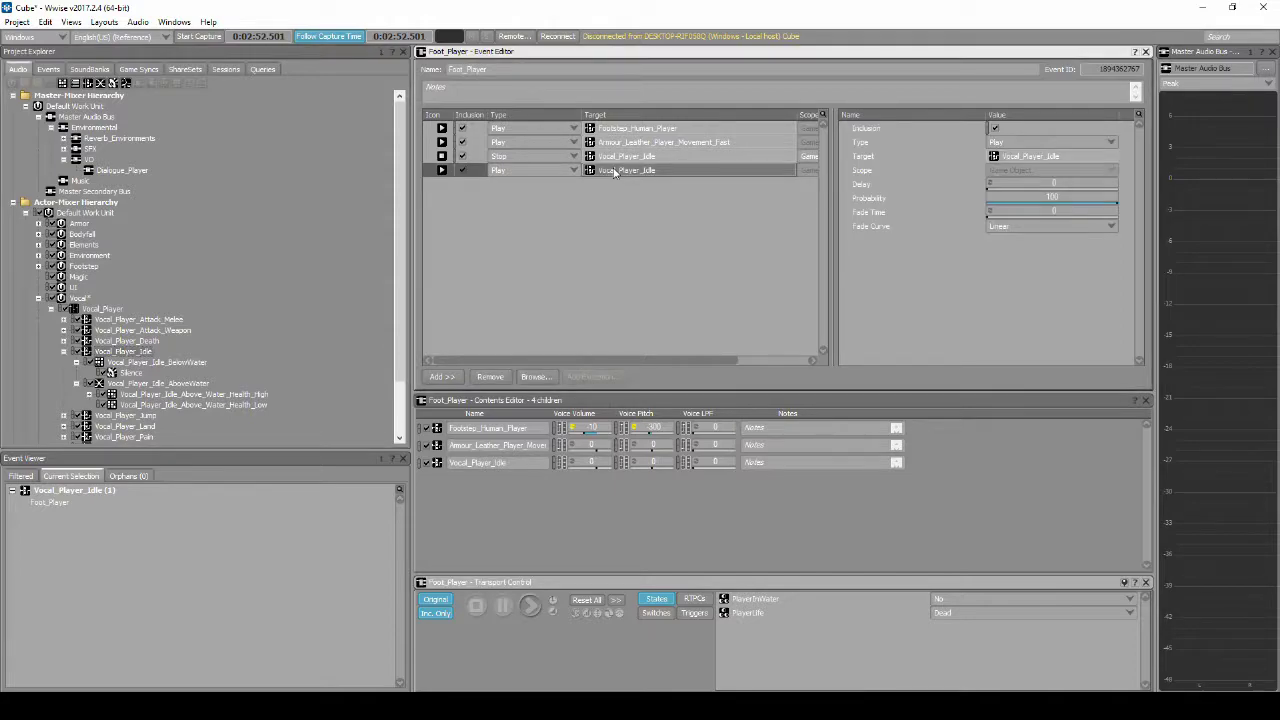
{"action": "left_click", "coordinate": [1087, 182]}
{"action": "type", "text": "1"}
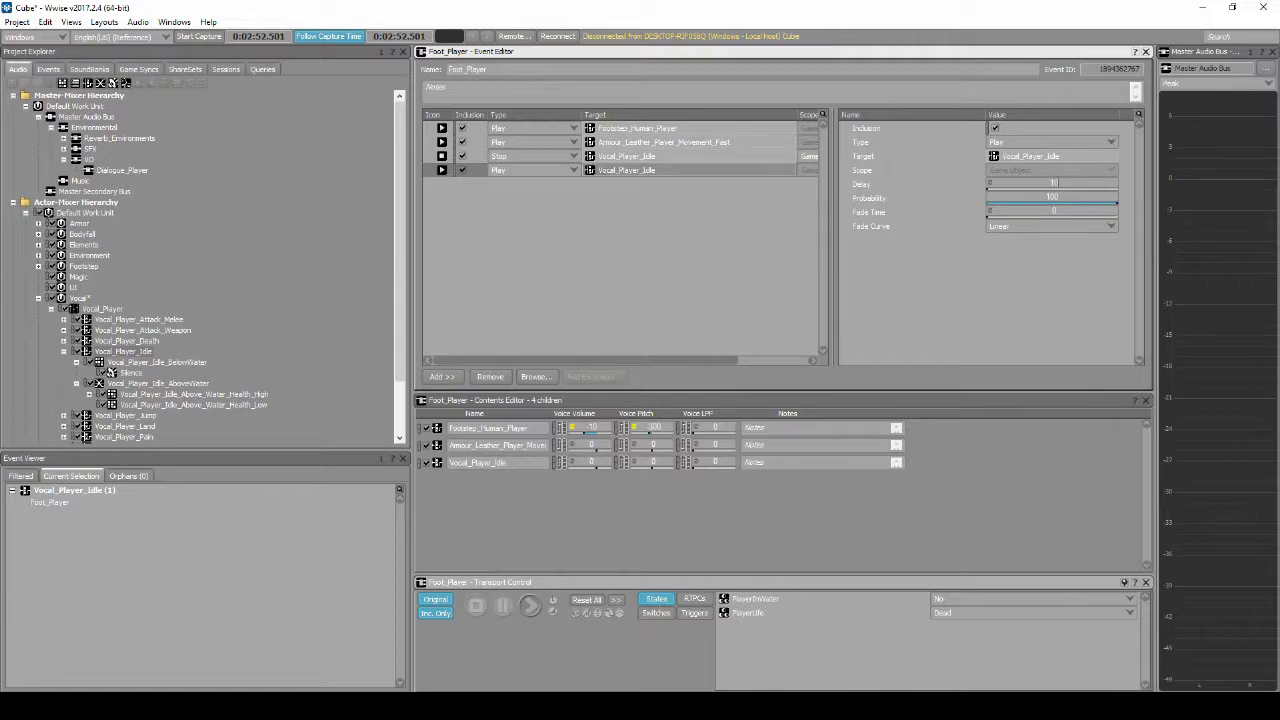
{"action": "type", "text": "0"}
{"action": "left_click", "coordinate": [990, 186]}
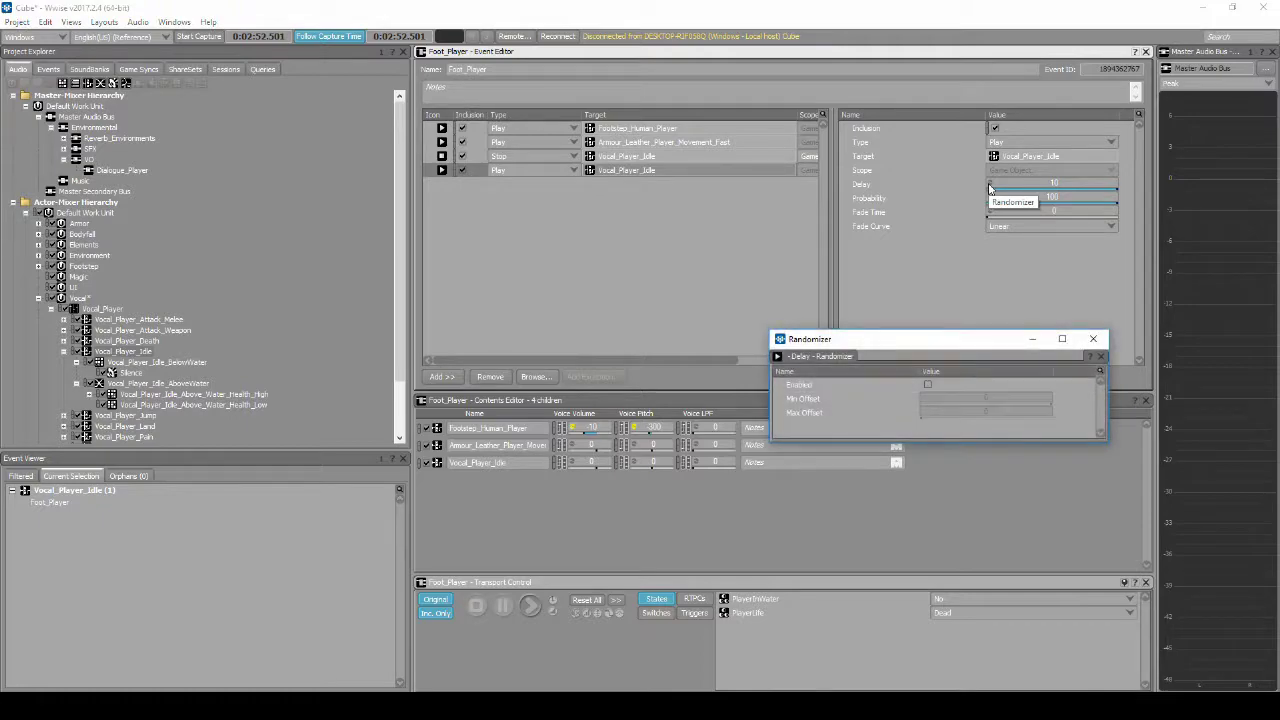
{"action": "left_click", "coordinate": [927, 384]}
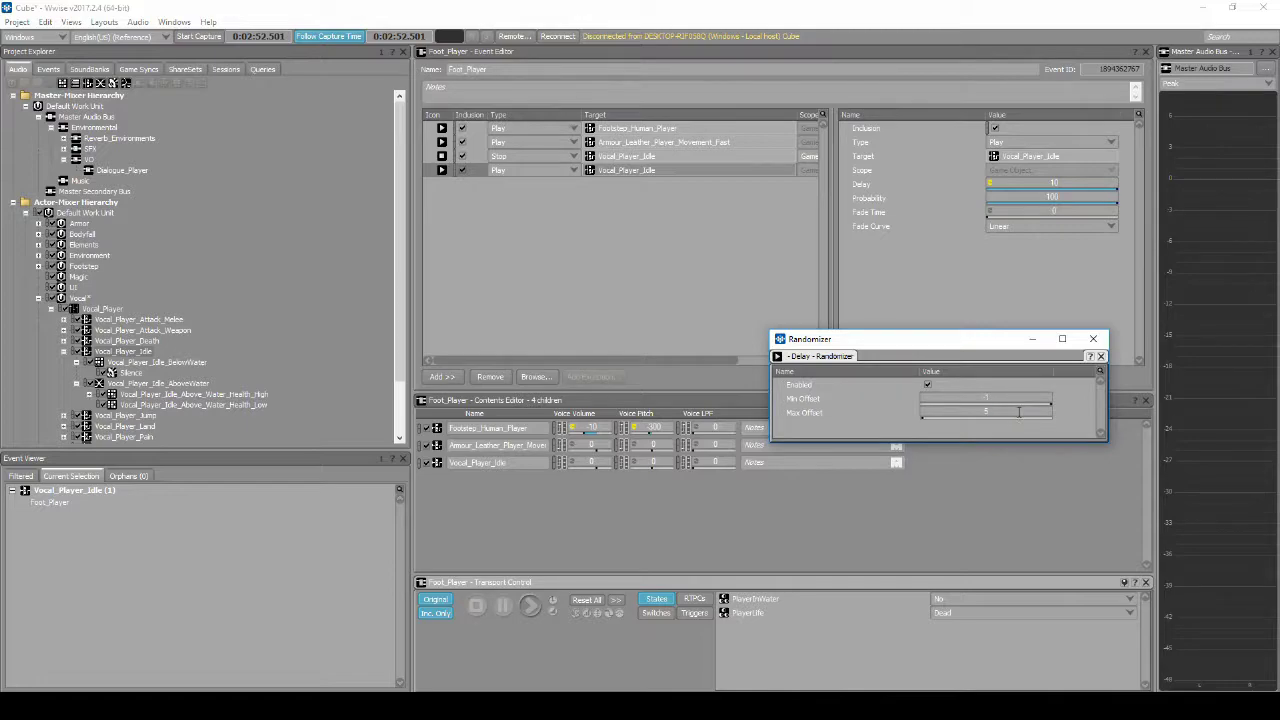
{"action": "left_click", "coordinate": [1093, 340]}
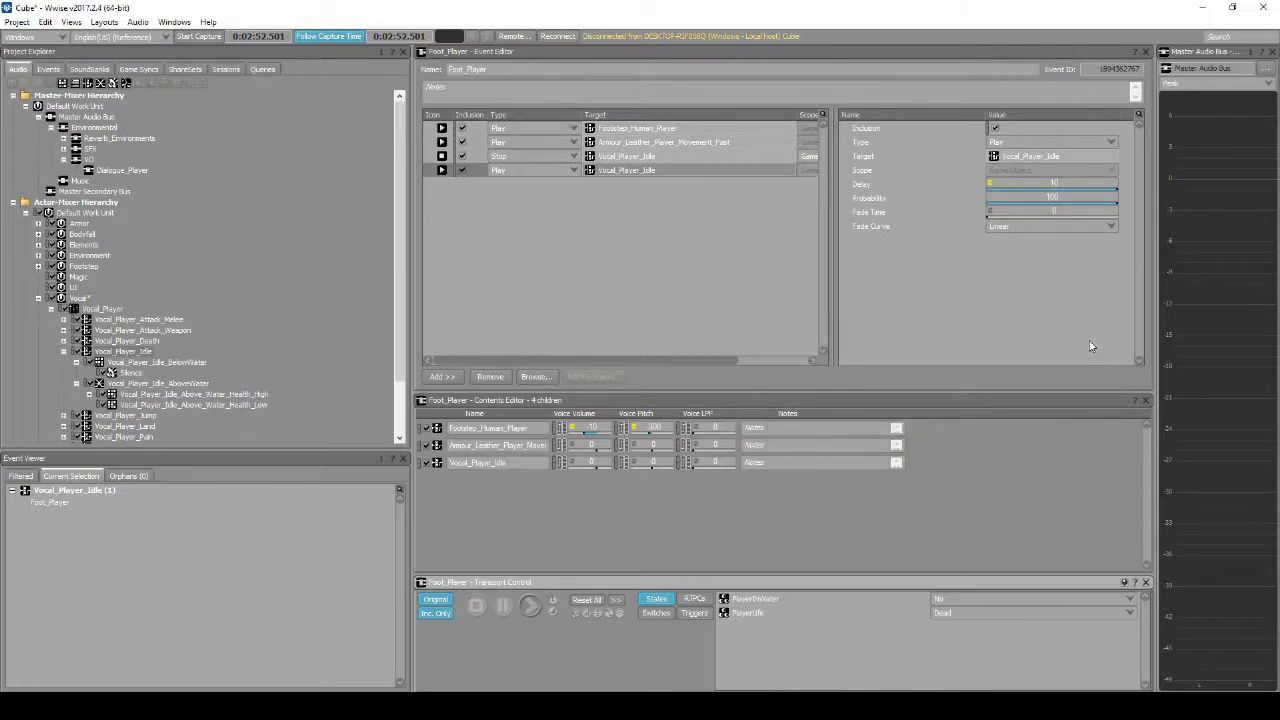
Save the project and generate the SoundBanks from the SoundBank layout
{"action": "key", "text": "Up"}
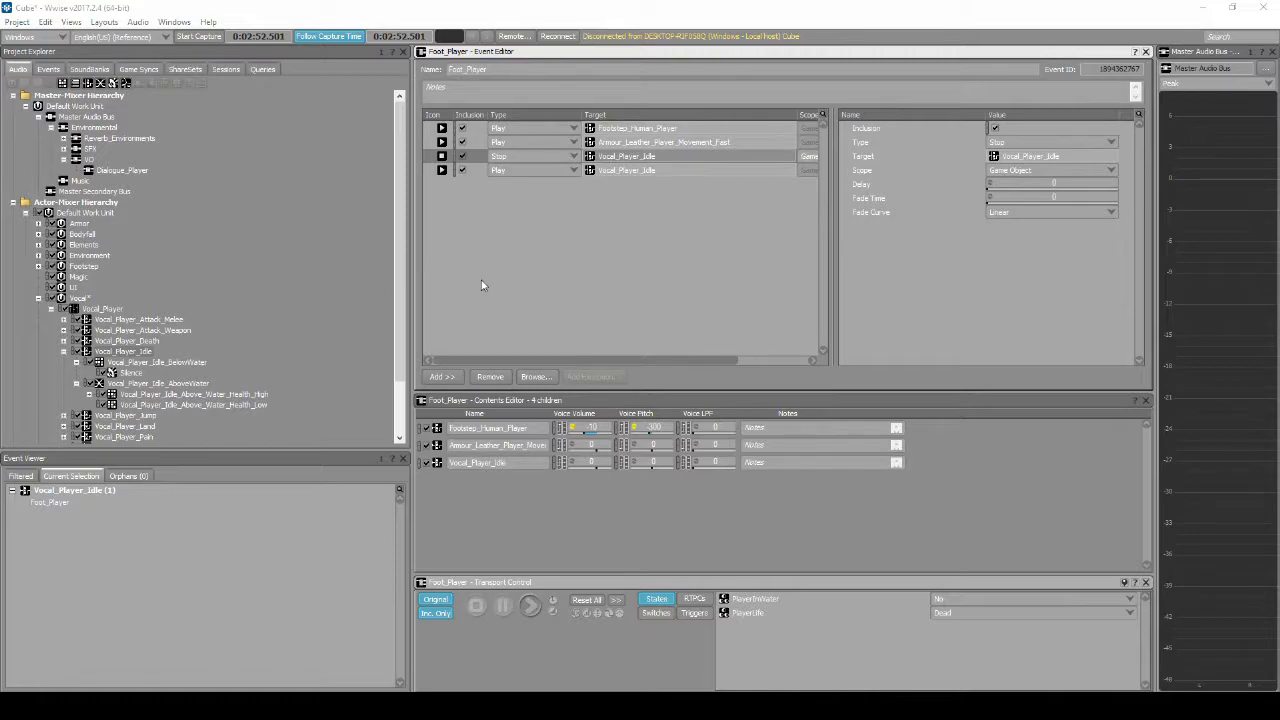
{"action": "left_click", "coordinate": [18, 22]}
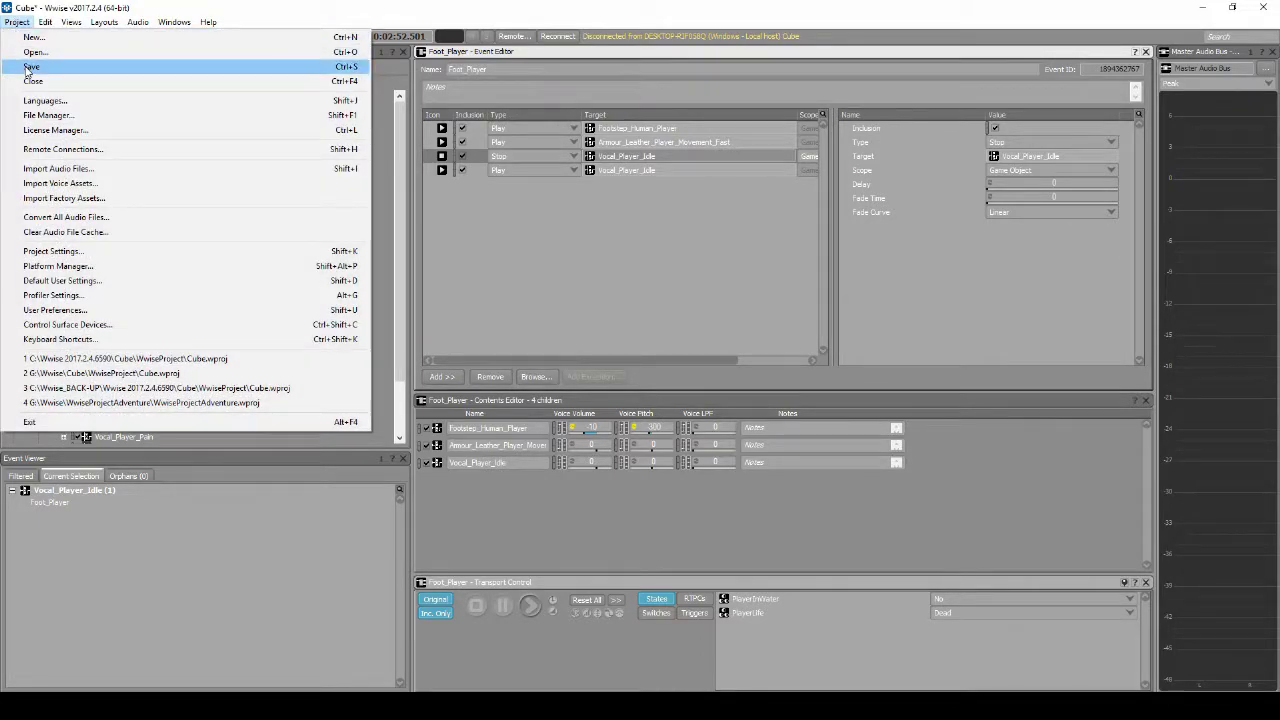
{"action": "left_click", "coordinate": [28, 67]}
{"action": "left_click", "coordinate": [104, 22]}
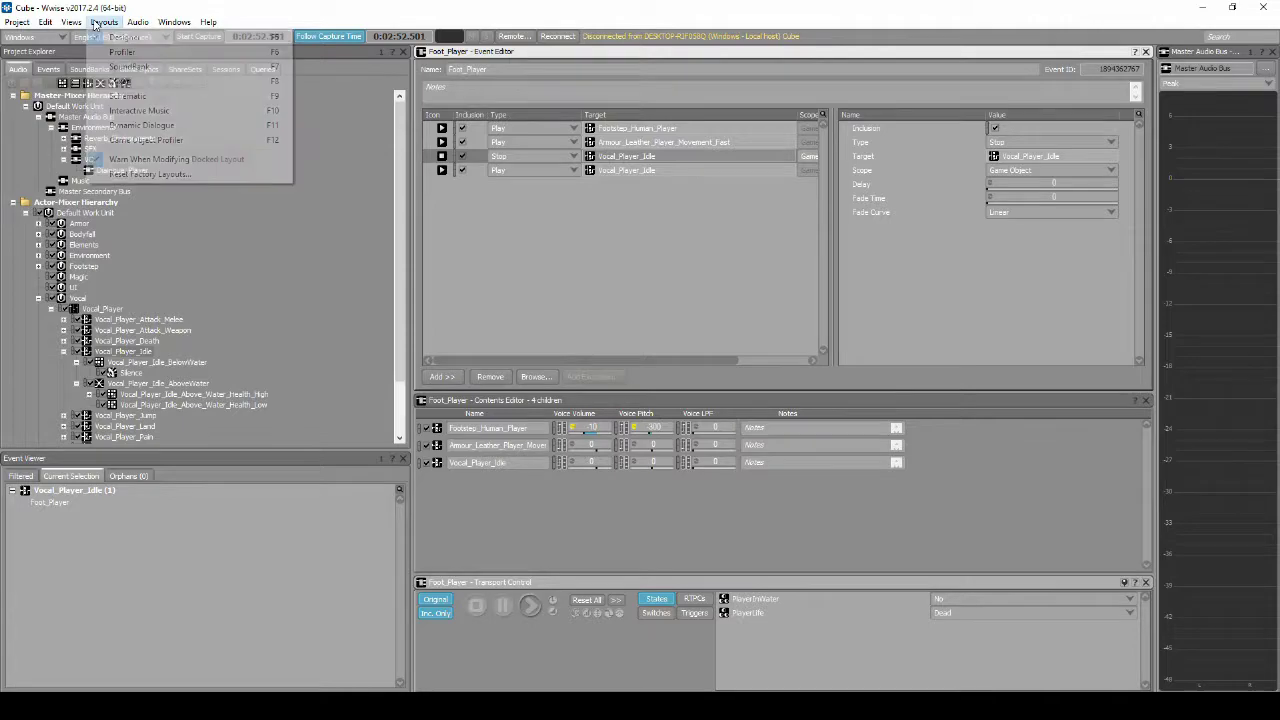
{"action": "left_click", "coordinate": [129, 67]}
{"action": "left_click", "coordinate": [540, 86]}
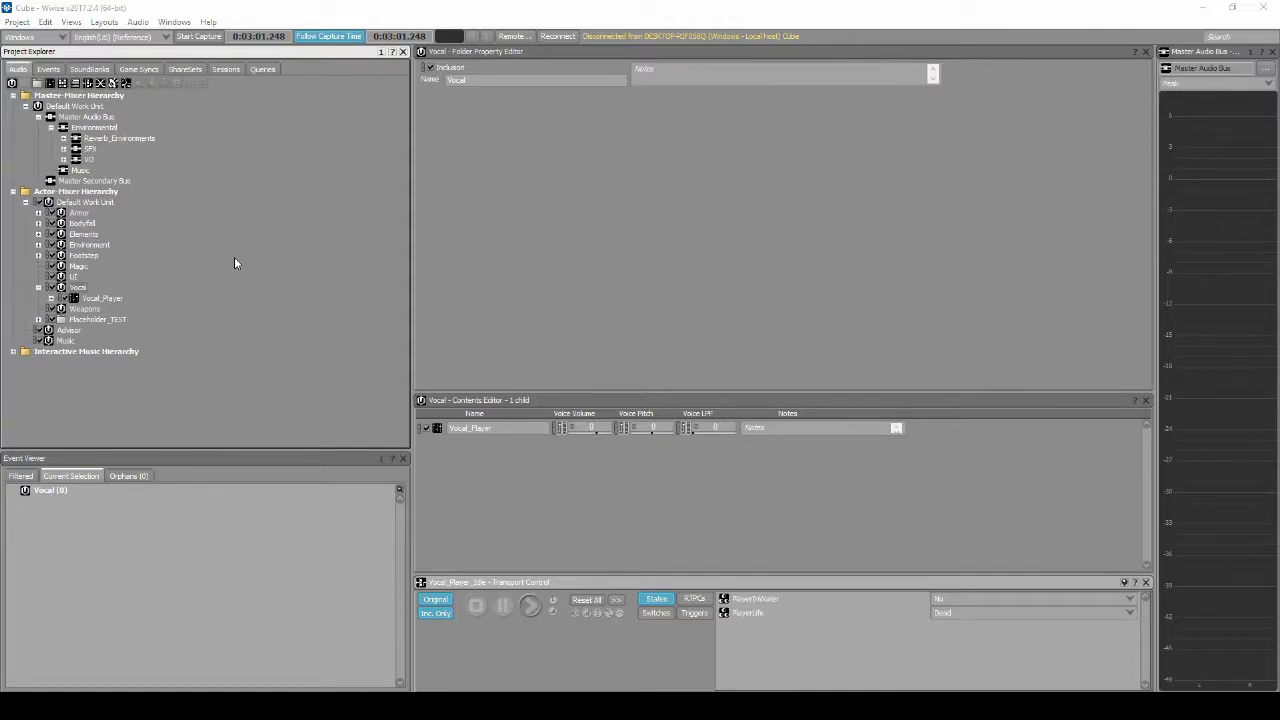
Create an Actor-Mixer named Vocal_Ogre in the Vocal work unit
{"action": "right_click", "coordinate": [80, 289]}
{"action": "mouse_move", "coordinate": [129, 294]}
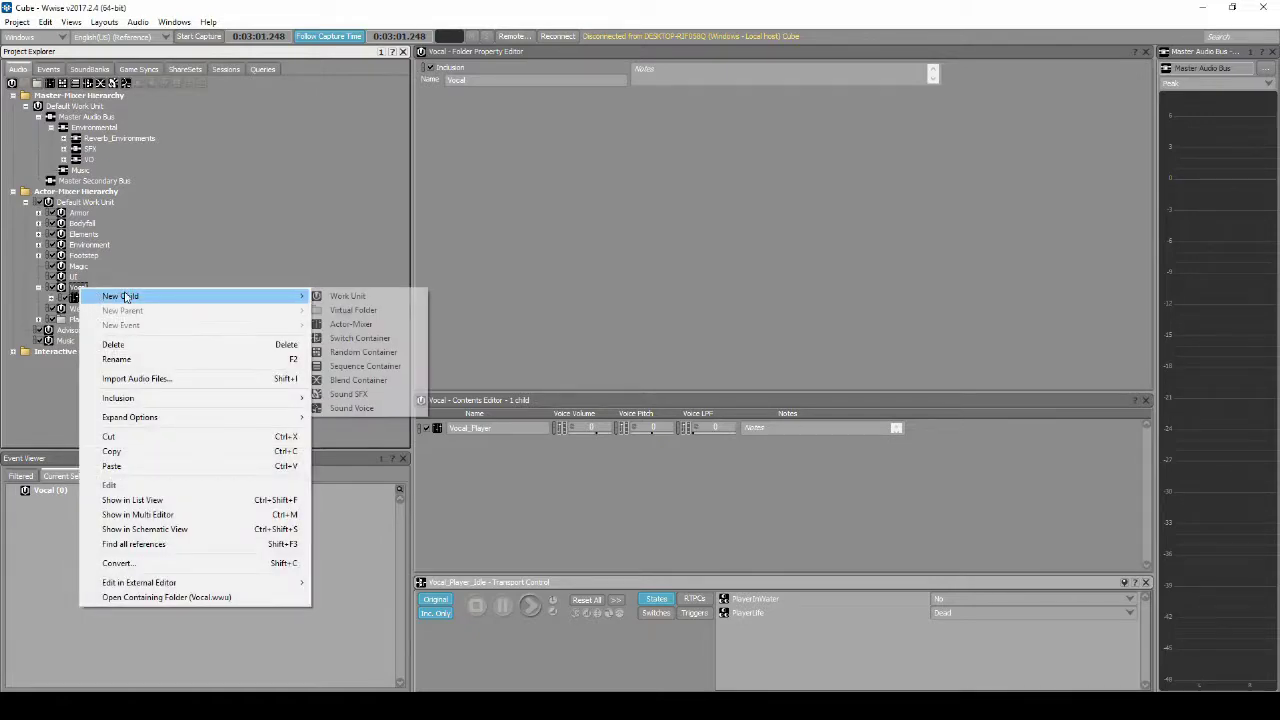
{"action": "left_click", "coordinate": [368, 324]}
{"action": "type", "text": "V"}
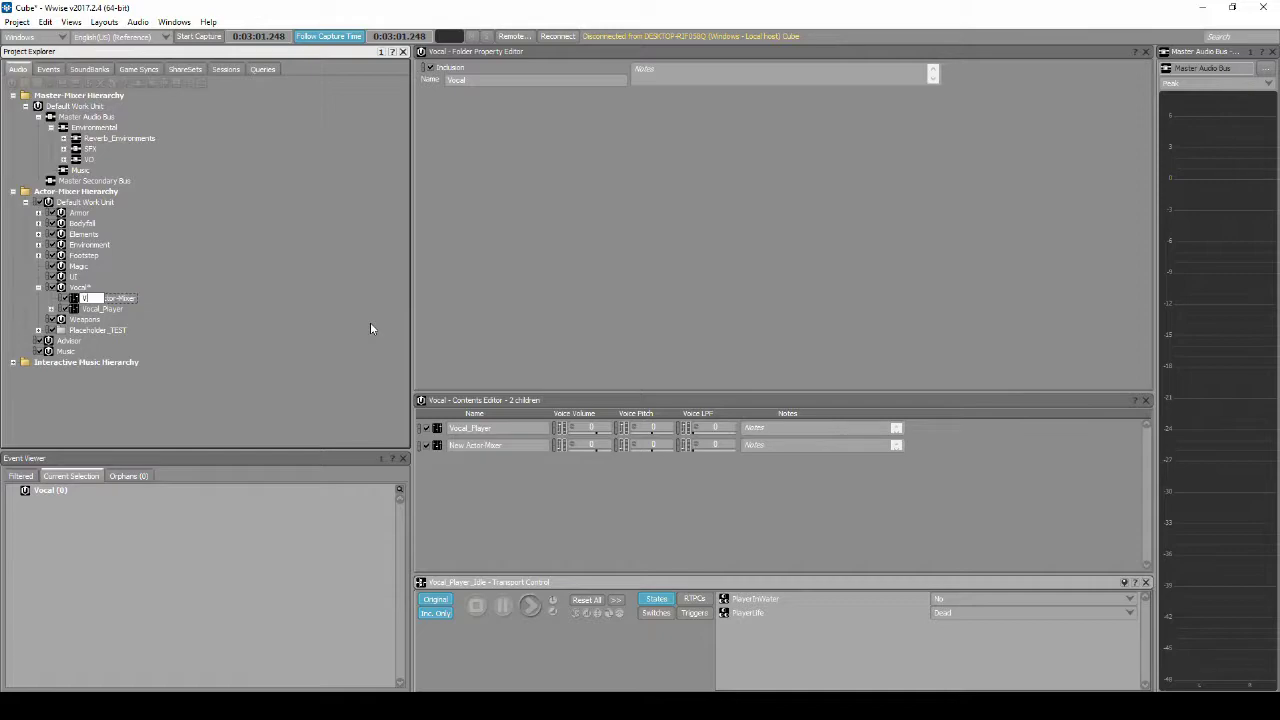
{"action": "type", "text": "ocal_Ogre"}
{"action": "key", "text": "Return"}
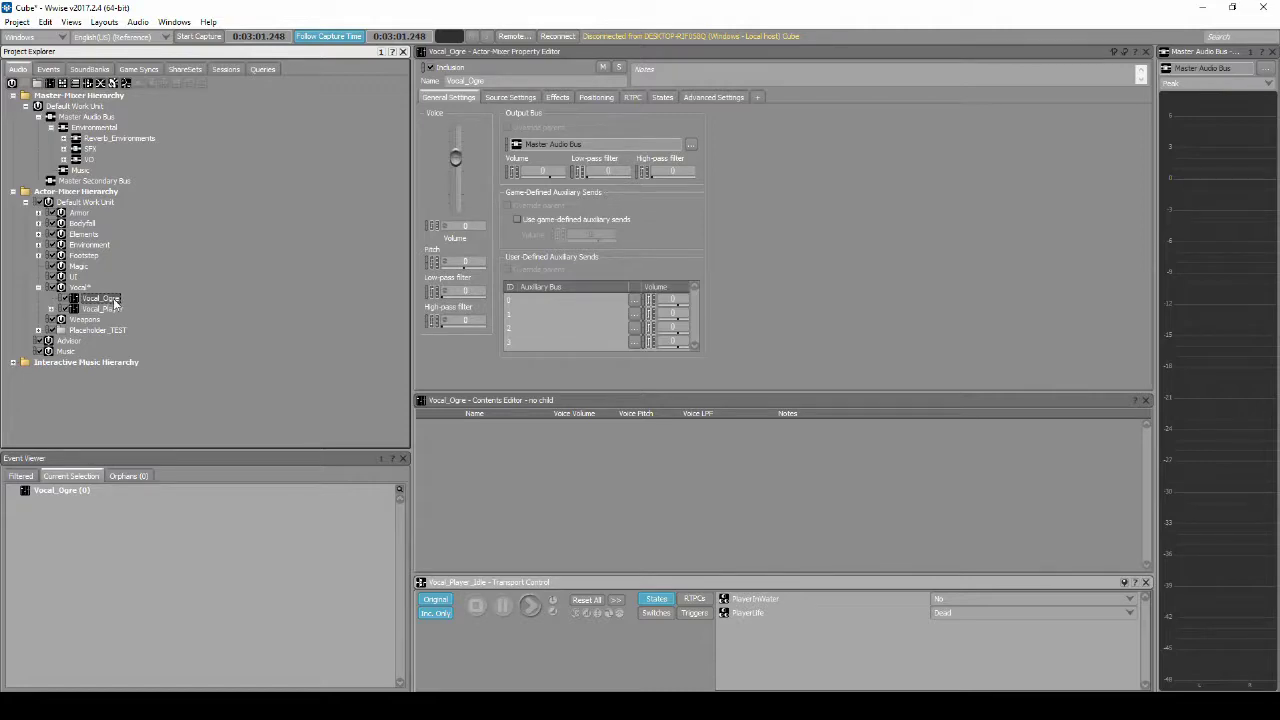
Route the output of the Vocal_Ogre Actor-Mixer to the Vocal bus under SFX
{"action": "left_click", "coordinate": [692, 146]}
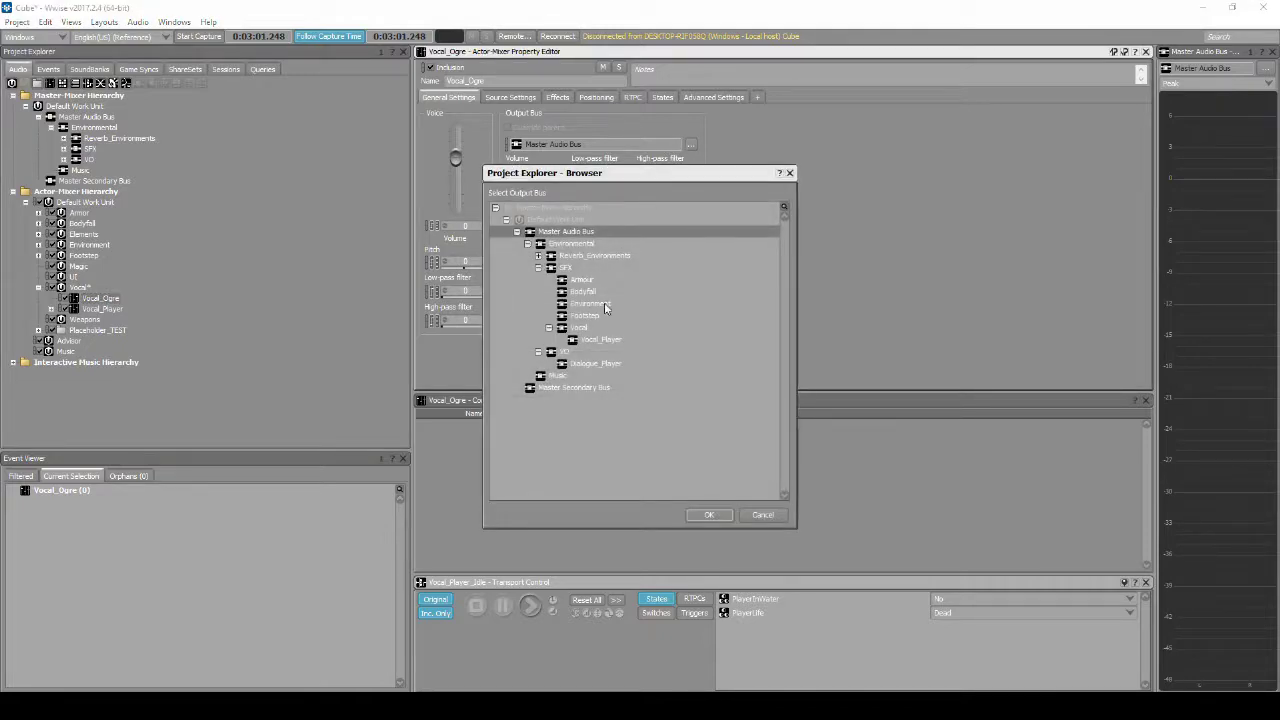
{"action": "left_click", "coordinate": [579, 330]}
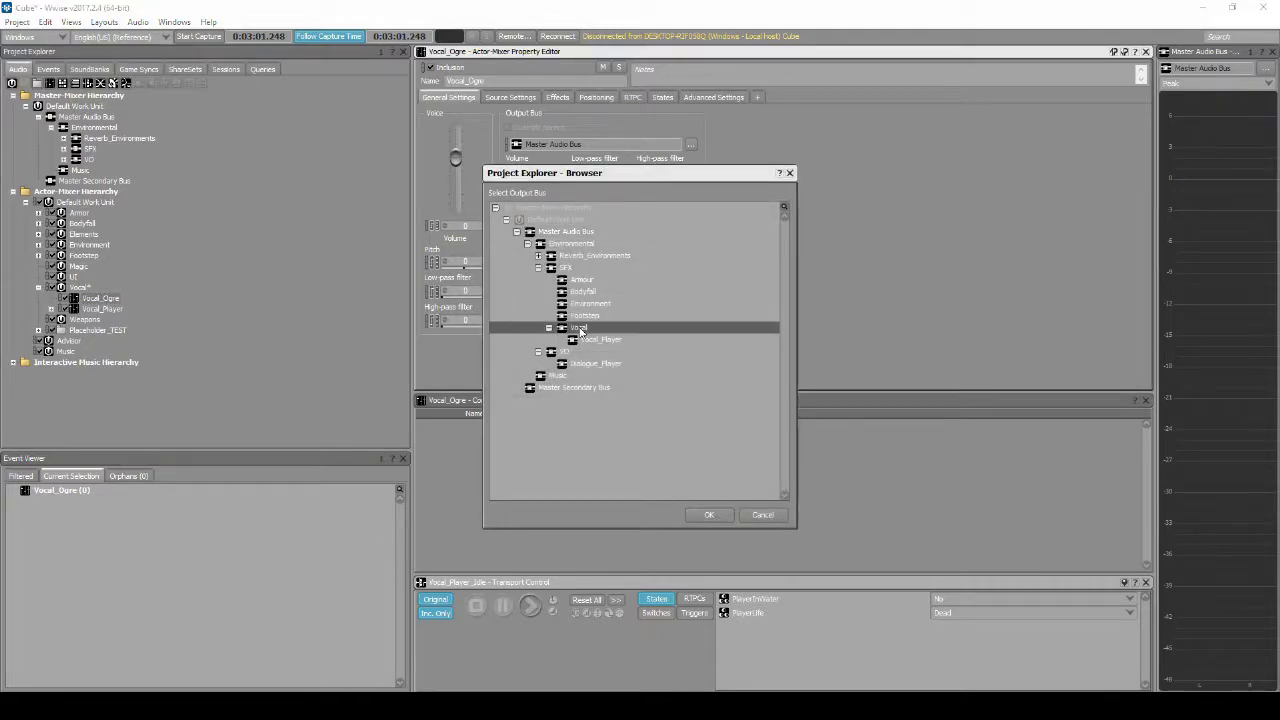
{"action": "left_click", "coordinate": [706, 516]}
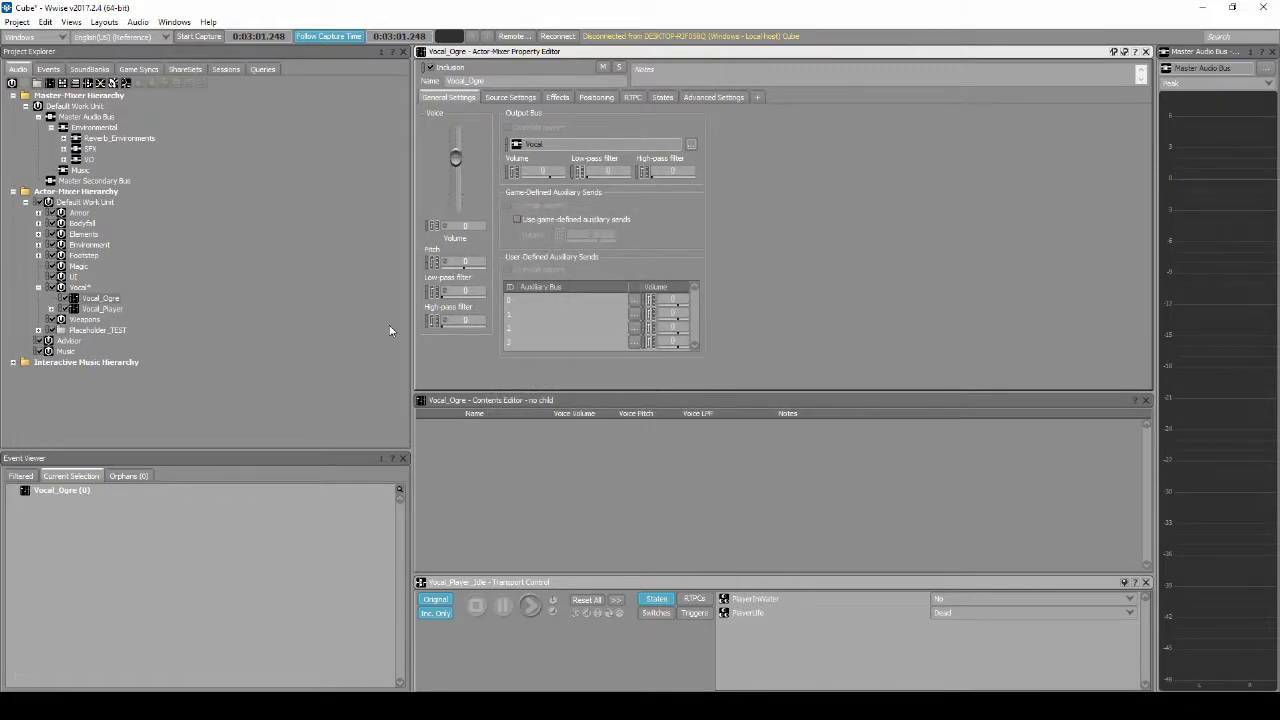
Create a Random Container named Vocal_Ogre_Idle inside the Vocal_Ogre Actor-Mixer
{"action": "right_click", "coordinate": [98, 298]}
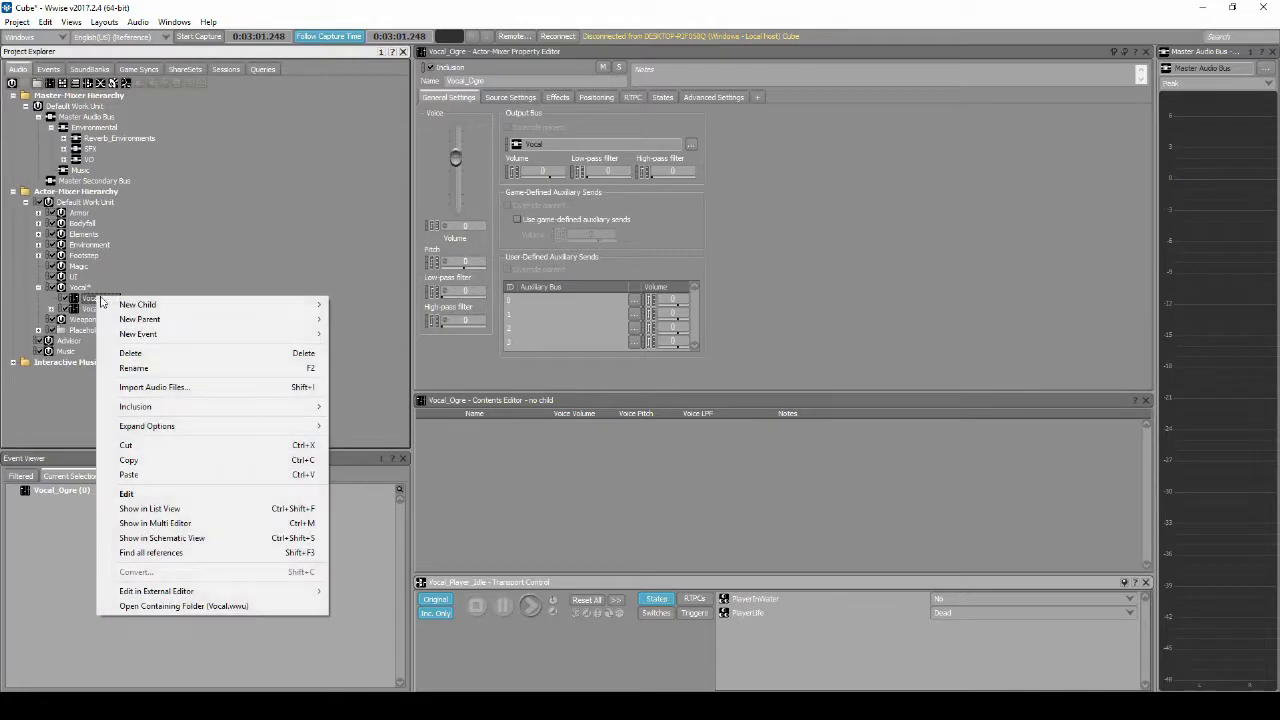
{"action": "mouse_move", "coordinate": [186, 306]}
{"action": "left_click", "coordinate": [363, 361]}
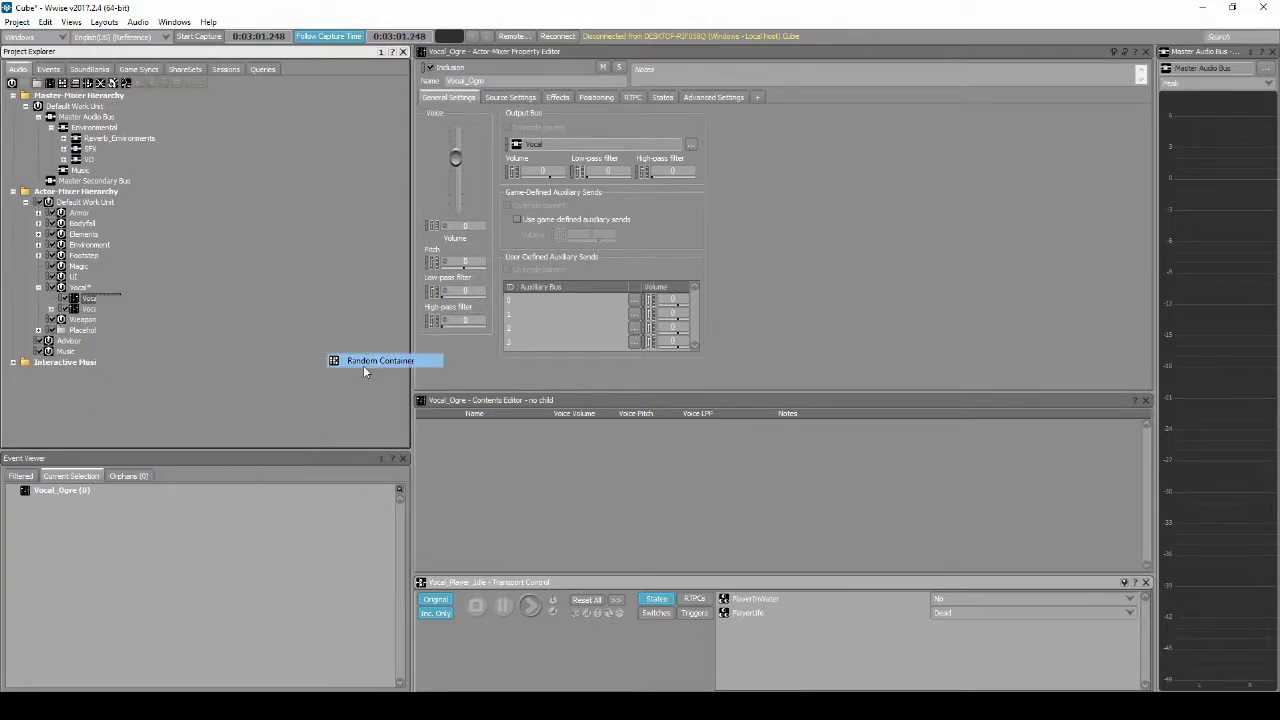
{"action": "type", "text": "Vocal_O"}
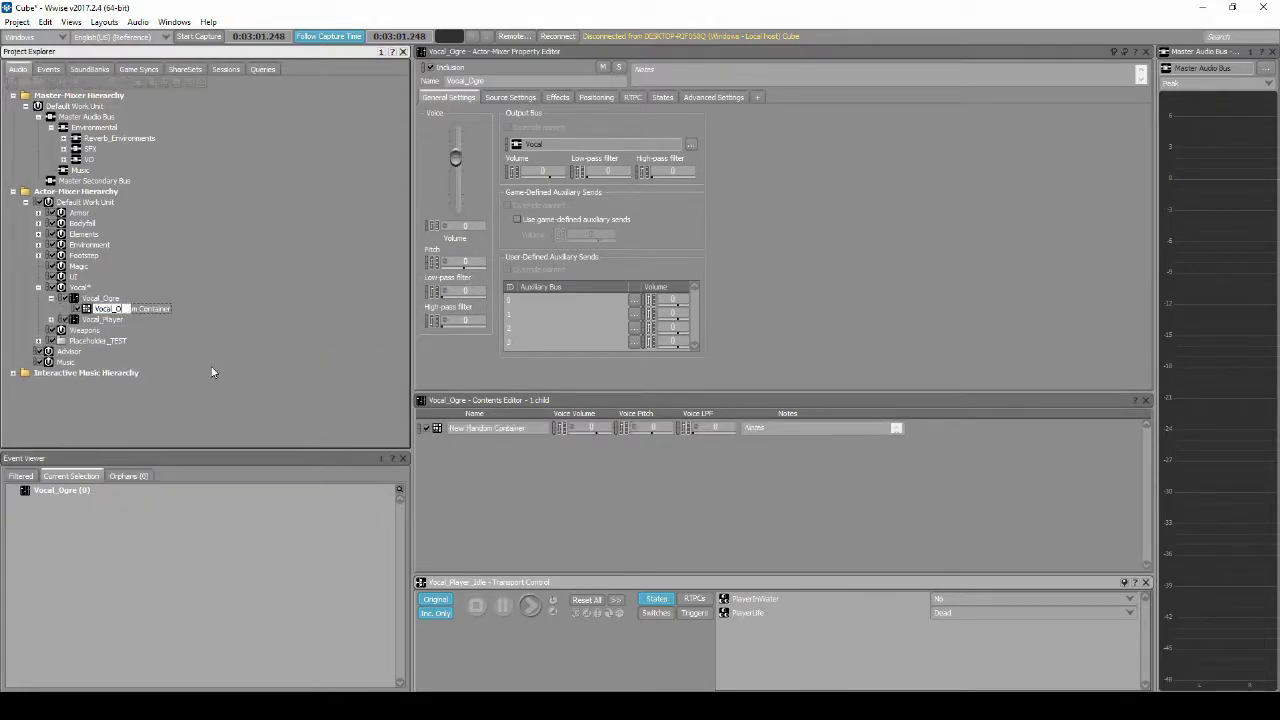
{"action": "type", "text": "gre_Idle"}
{"action": "key", "text": "Return"}
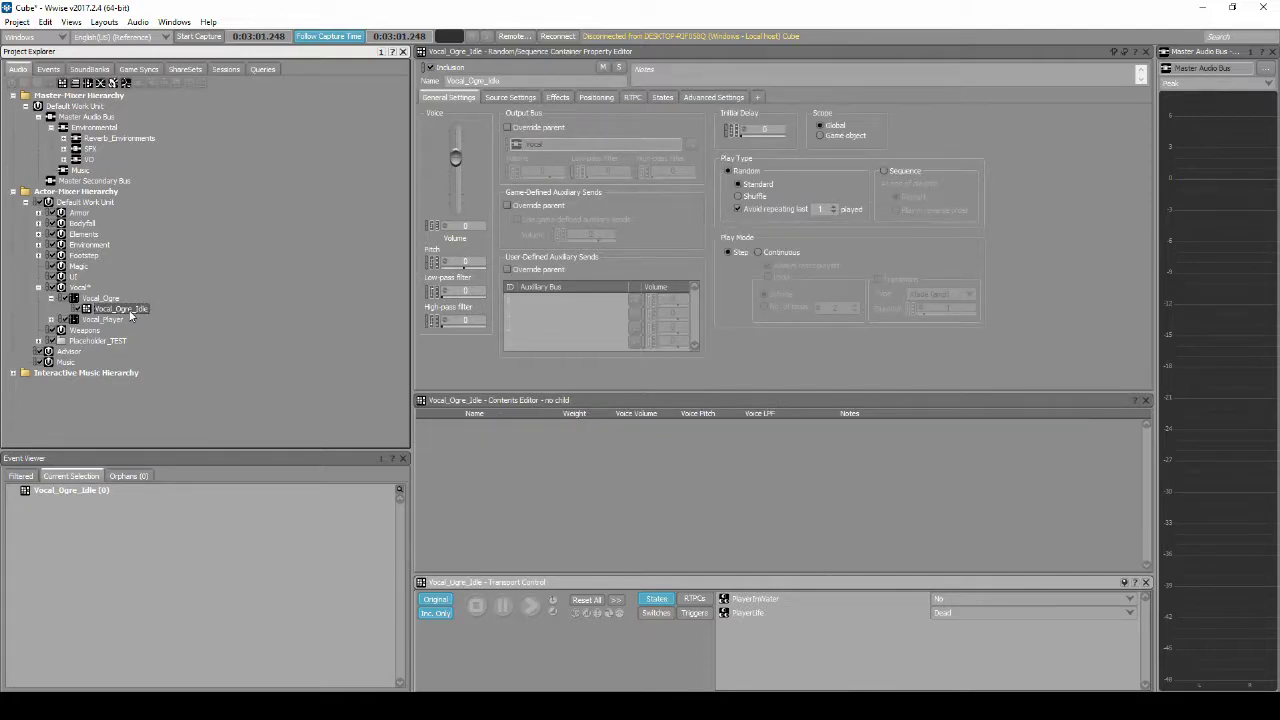
Make Vocal_Ogre_Idle play continuously in an infinite loop with Trigger rate transitions
{"action": "left_click", "coordinate": [759, 253]}
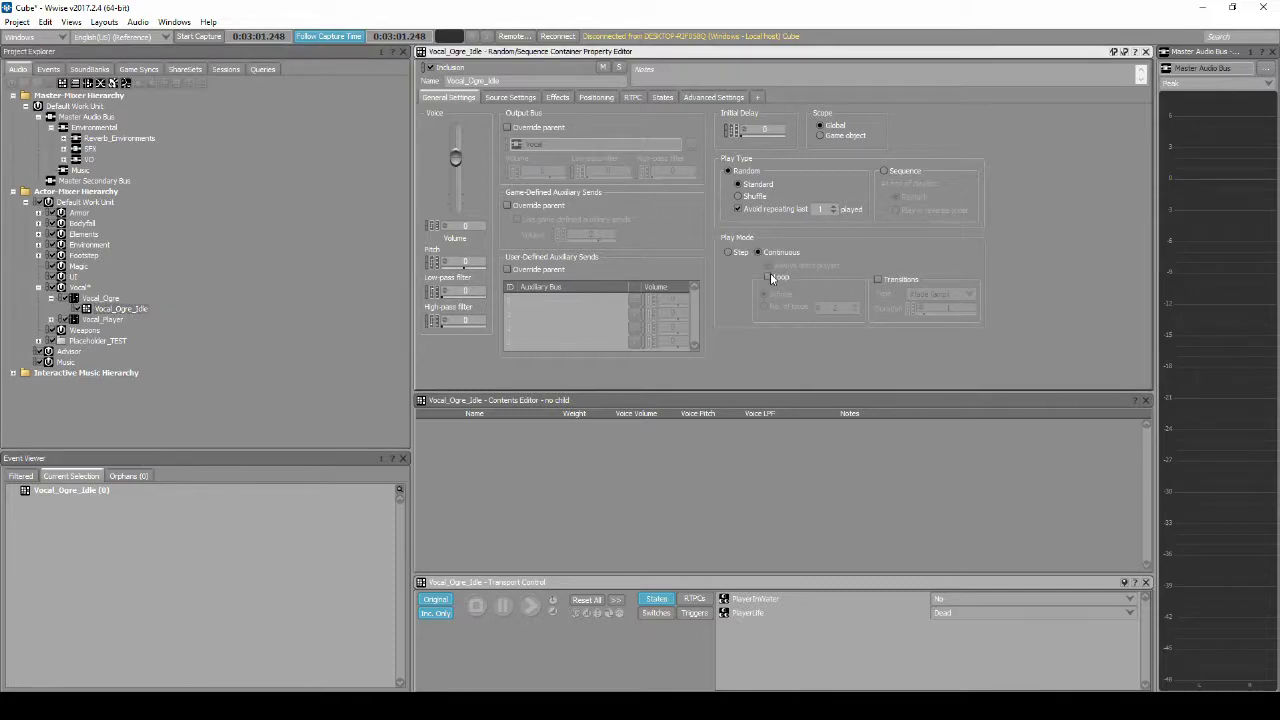
{"action": "left_click", "coordinate": [769, 277]}
{"action": "left_click", "coordinate": [878, 280]}
{"action": "left_click", "coordinate": [935, 298]}
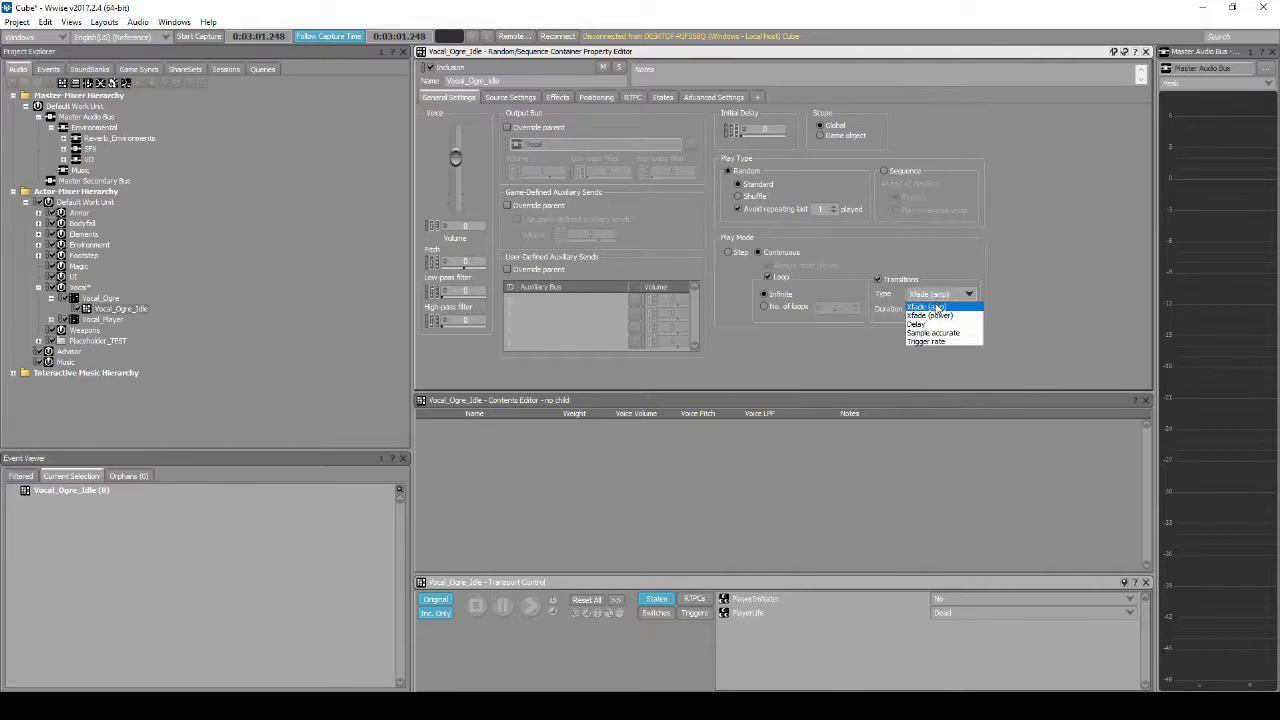
{"action": "left_click", "coordinate": [938, 343]}
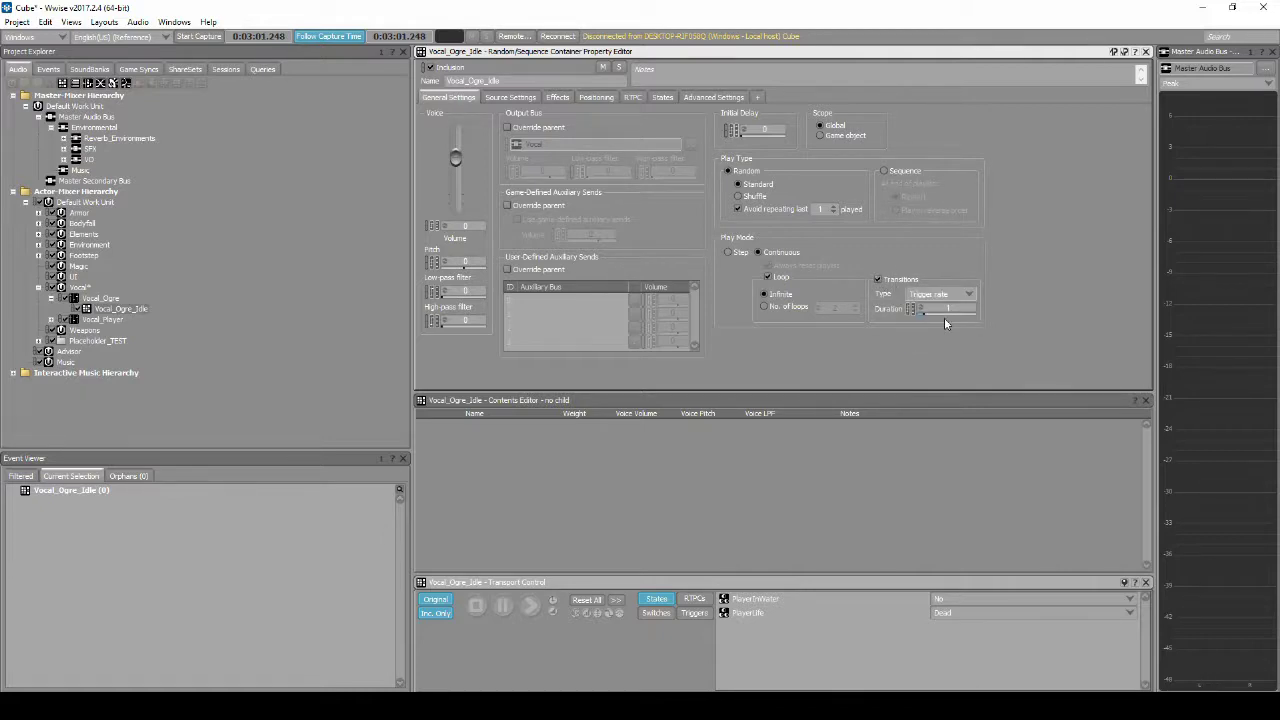
Set the transition duration of Vocal_Ogre_Idle to 3 and randomize it with a minimum offset of -1 and maximum of 3
{"action": "left_click", "coordinate": [955, 308]}
{"action": "left_click", "coordinate": [914, 309]}
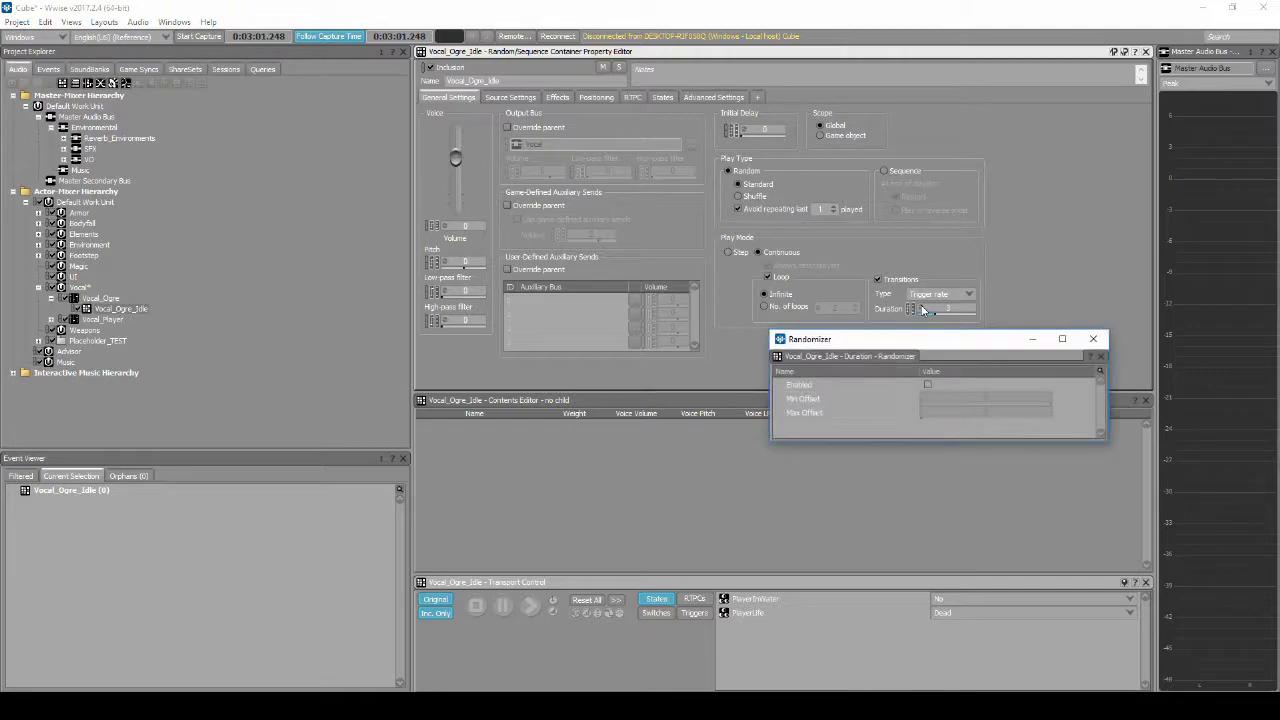
{"action": "left_click", "coordinate": [927, 385]}
{"action": "left_click", "coordinate": [1035, 398]}
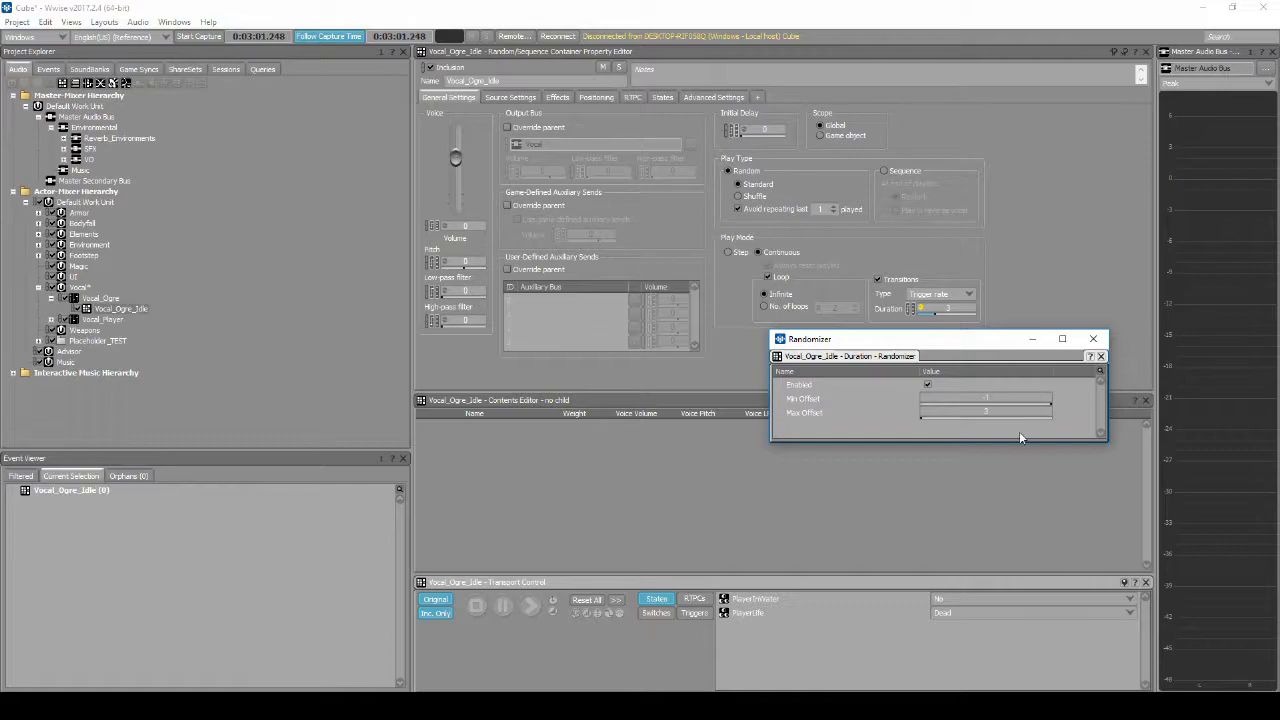
{"action": "left_click", "coordinate": [1093, 338]}
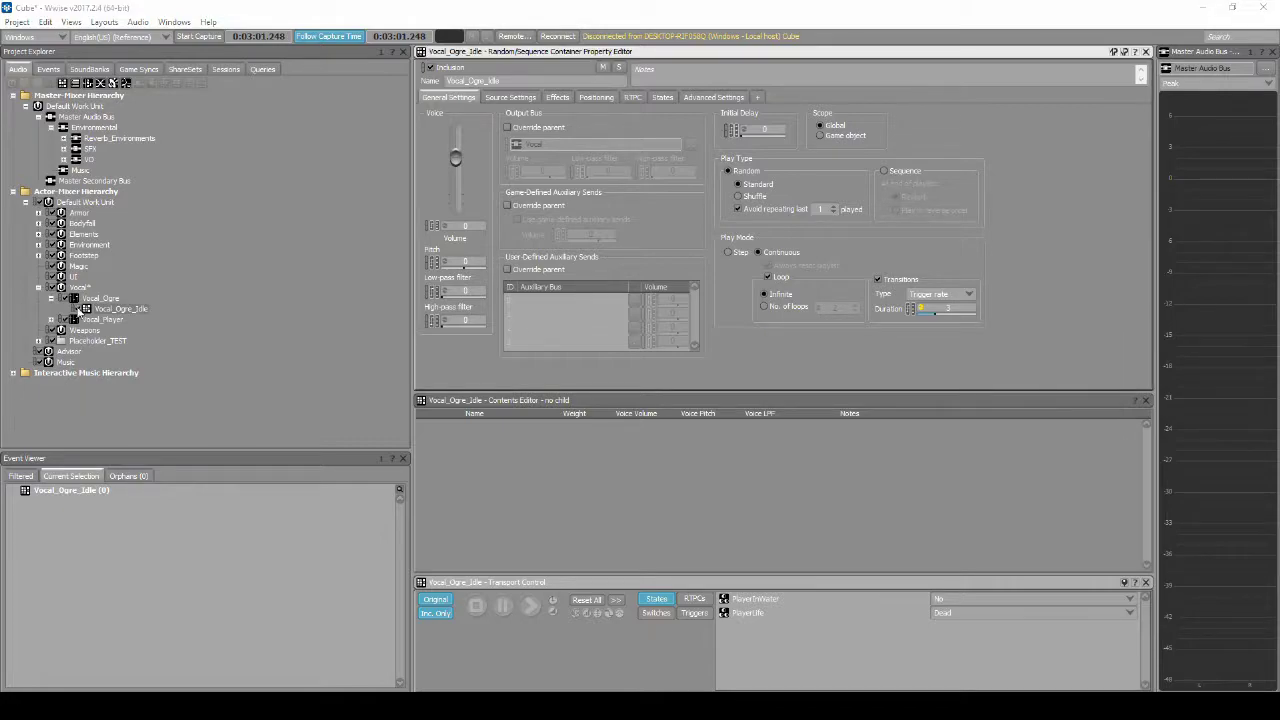
Limit Vocal_Ogre_Idle to 1 sound instance per game object, discarding the newest instance when priority is equal
{"action": "left_click", "coordinate": [104, 311]}
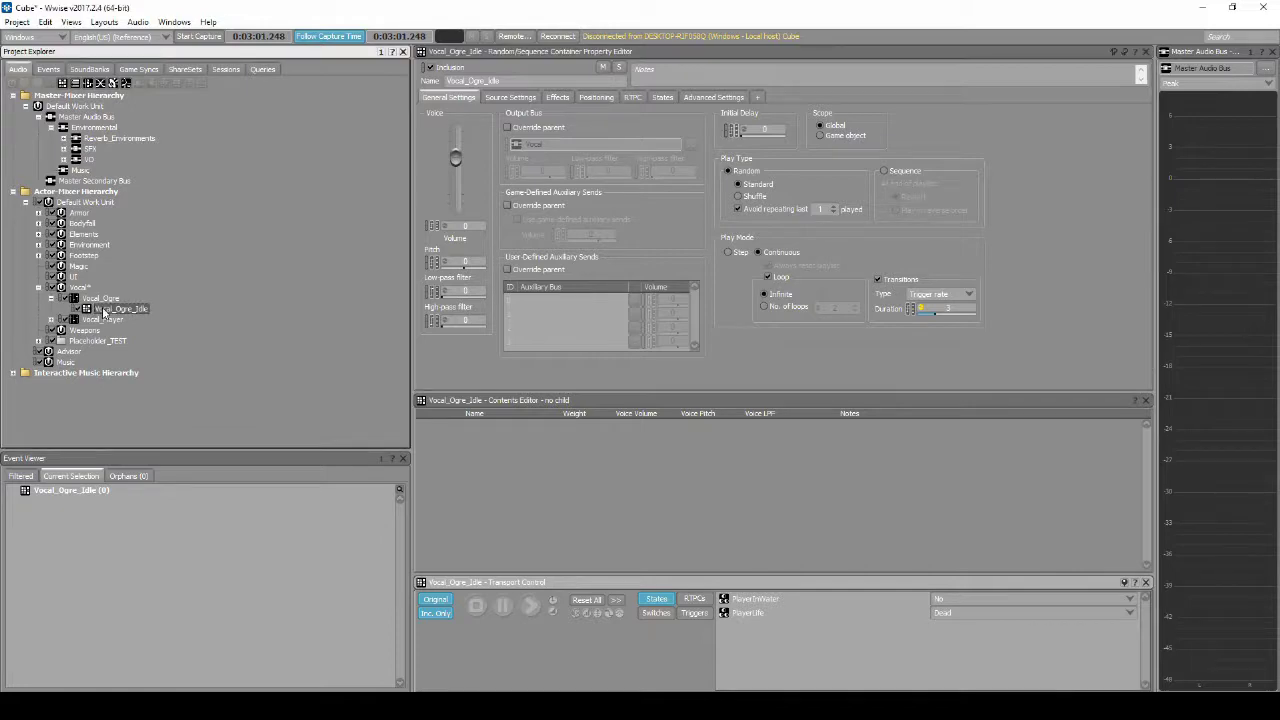
{"action": "left_click", "coordinate": [701, 98]}
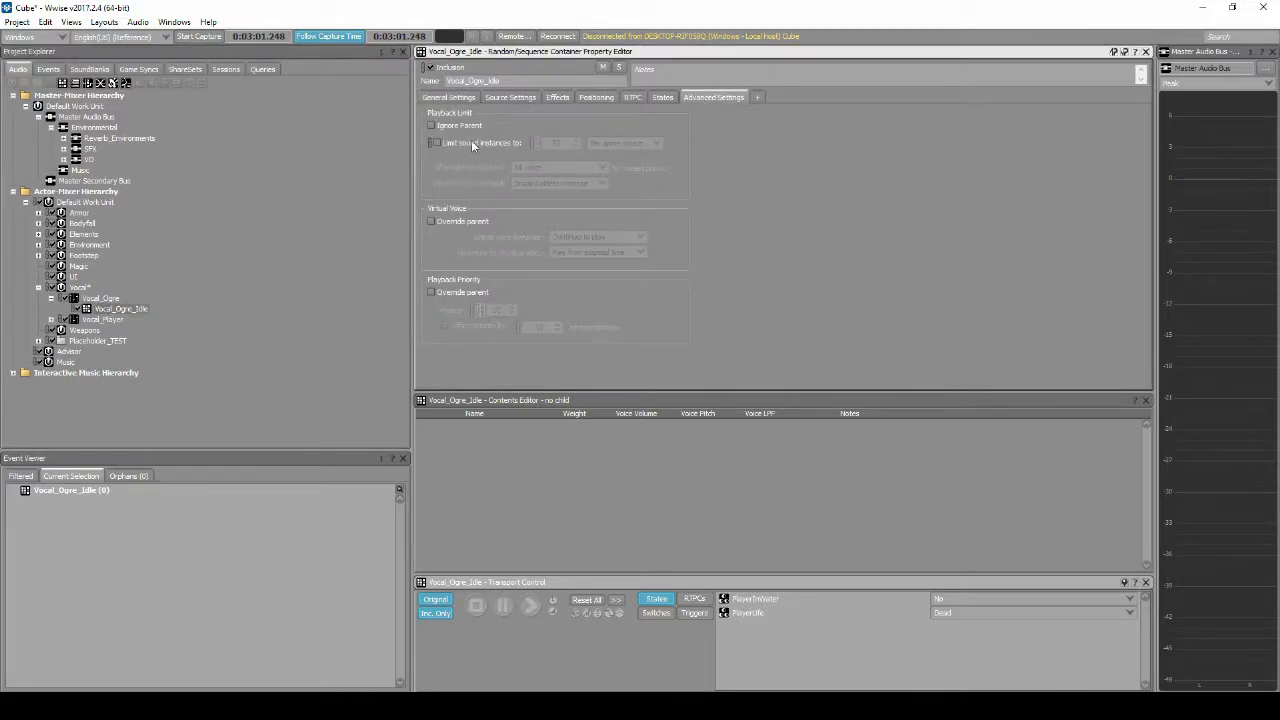
{"action": "left_click", "coordinate": [433, 142]}
{"action": "left_click", "coordinate": [560, 143]}
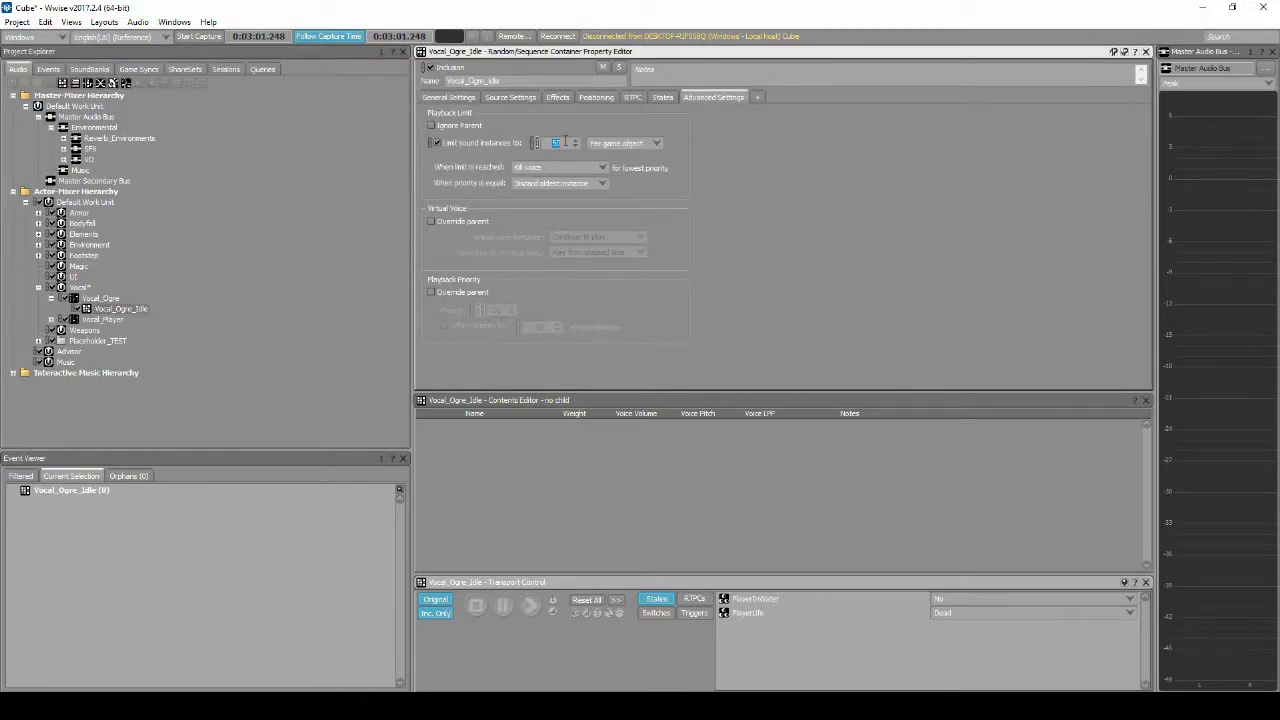
{"action": "type", "text": "1"}
{"action": "left_click", "coordinate": [620, 143]}
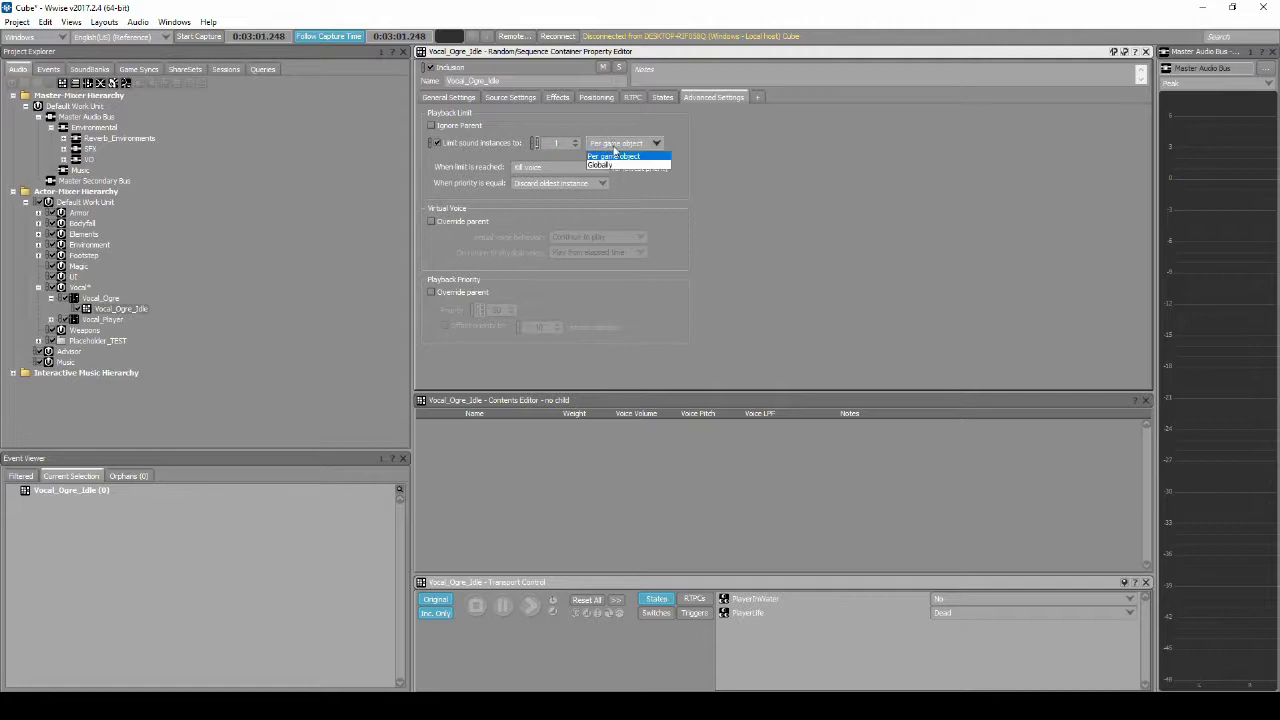
{"action": "left_click", "coordinate": [618, 163]}
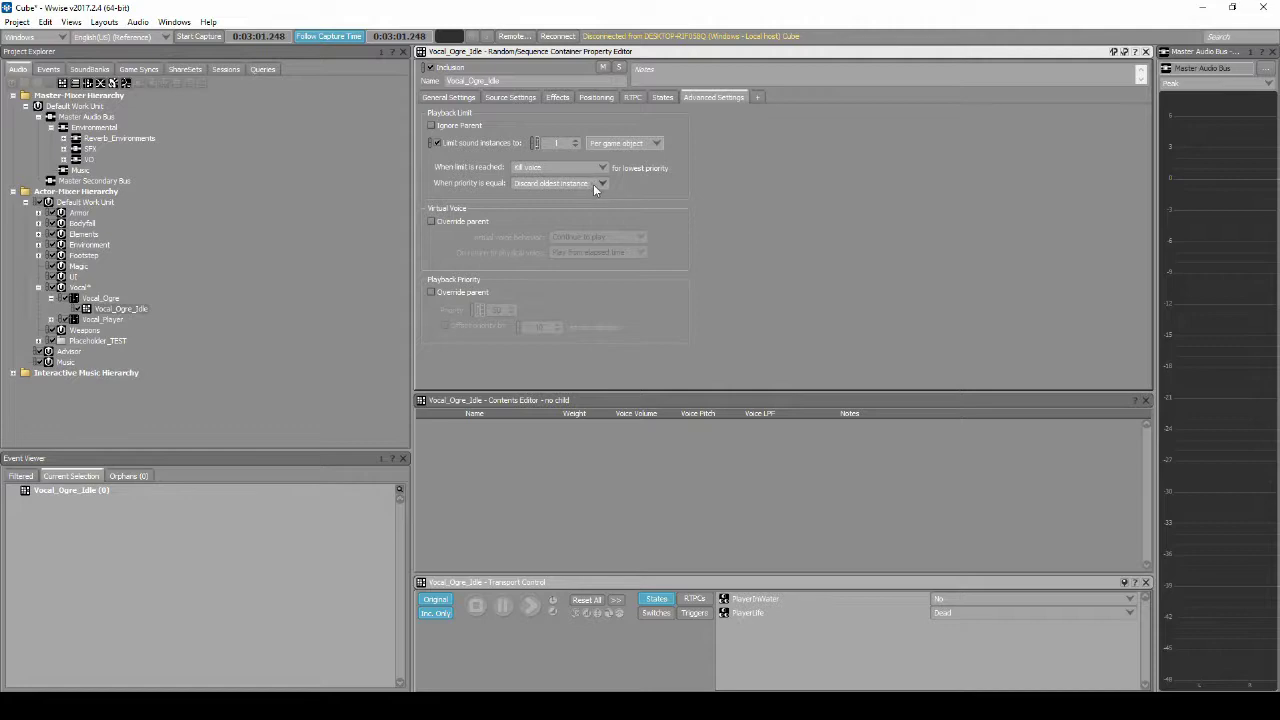
{"action": "left_click", "coordinate": [593, 184]}
{"action": "left_click", "coordinate": [590, 205]}
Bring INDV_VOCAL_Ogre_Idle_01 and INDV_VOCAL_Ogre_Idle_02 from the Ogre assets folder into the Audio File Importer, targeting Vocal_Ogre_Idle
{"action": "key", "text": "alt+Tab"}
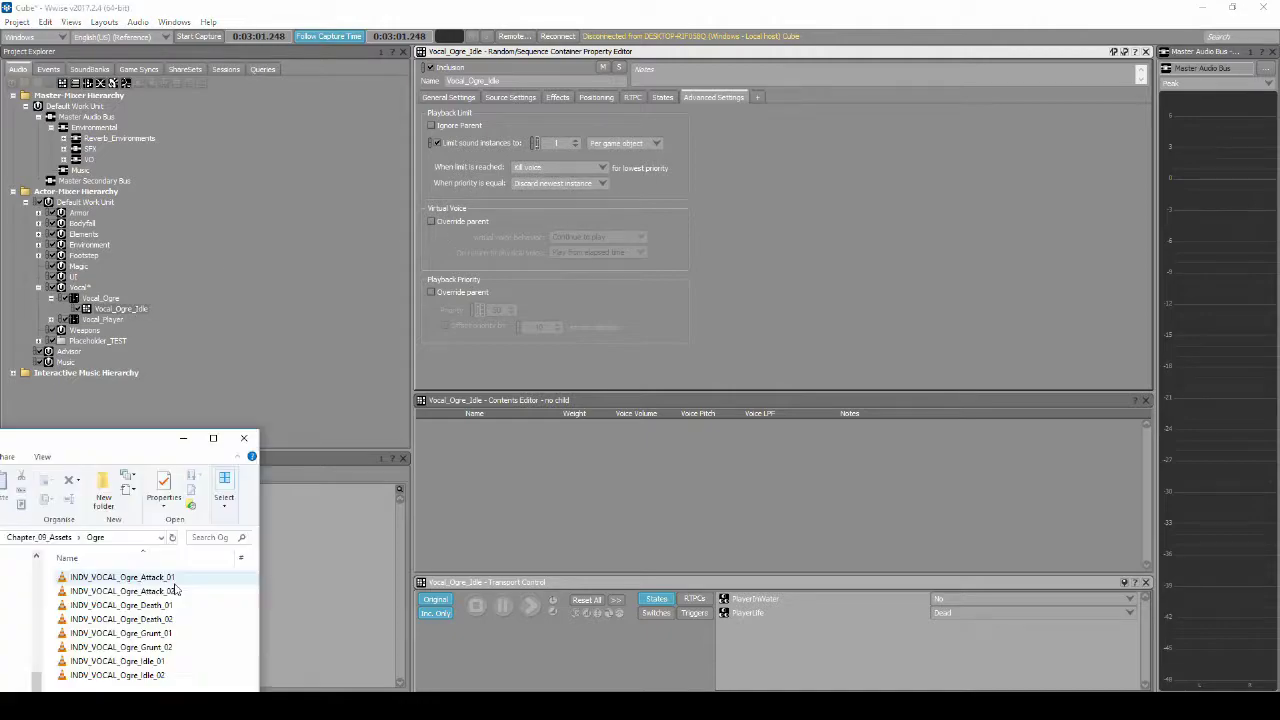
{"action": "left_click", "coordinate": [150, 661]}
{"action": "left_click", "coordinate": [150, 675], "text": "shift"}
{"action": "left_click_drag", "start_coordinate": [148, 665], "coordinate": [145, 312]}
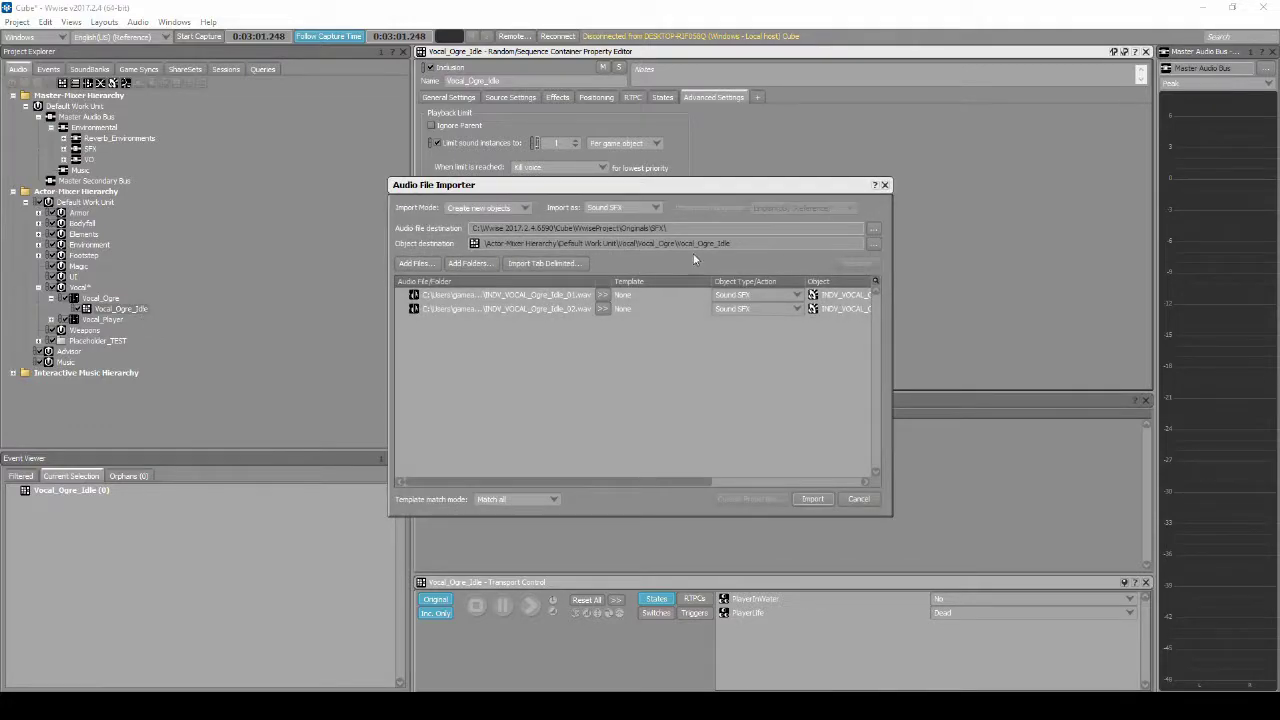
Browse the audio file destination to the VOCAL folder and create an OGRE folder there with an EXERTION subfolder
{"action": "left_click", "coordinate": [874, 228]}
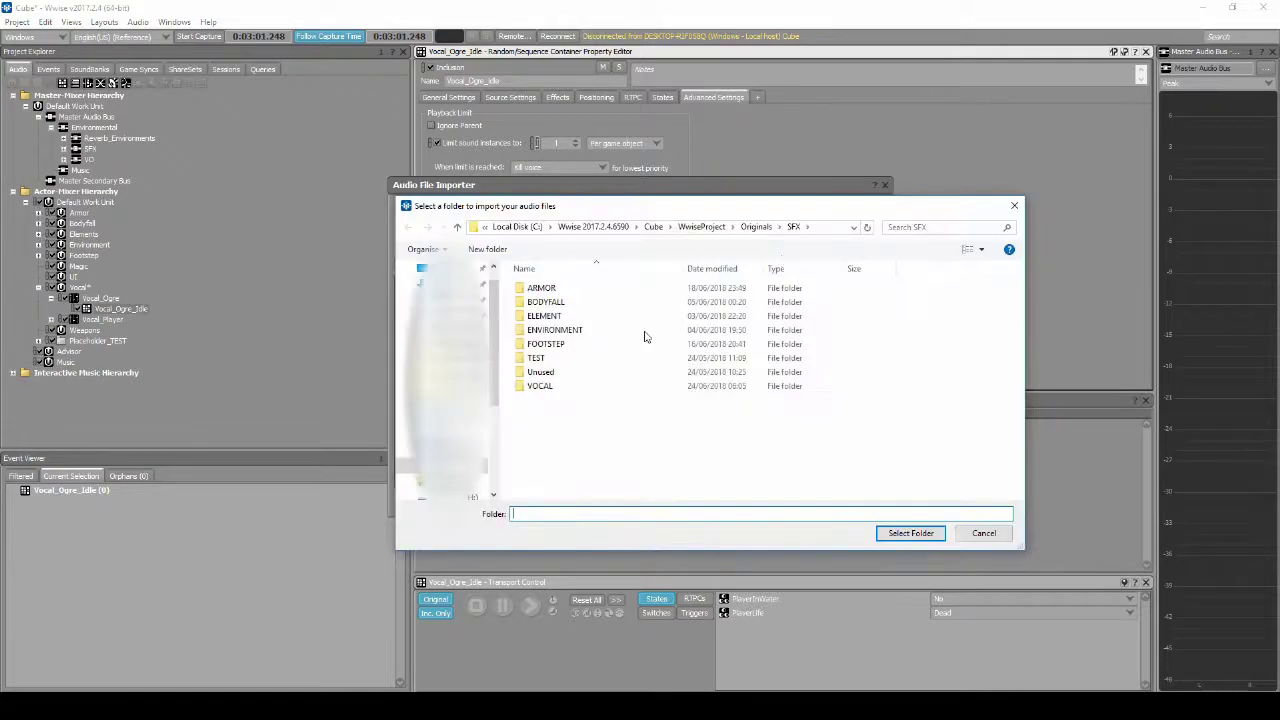
{"action": "double_click", "coordinate": [560, 388]}
{"action": "right_click", "coordinate": [560, 357]}
{"action": "mouse_move", "coordinate": [615, 511]}
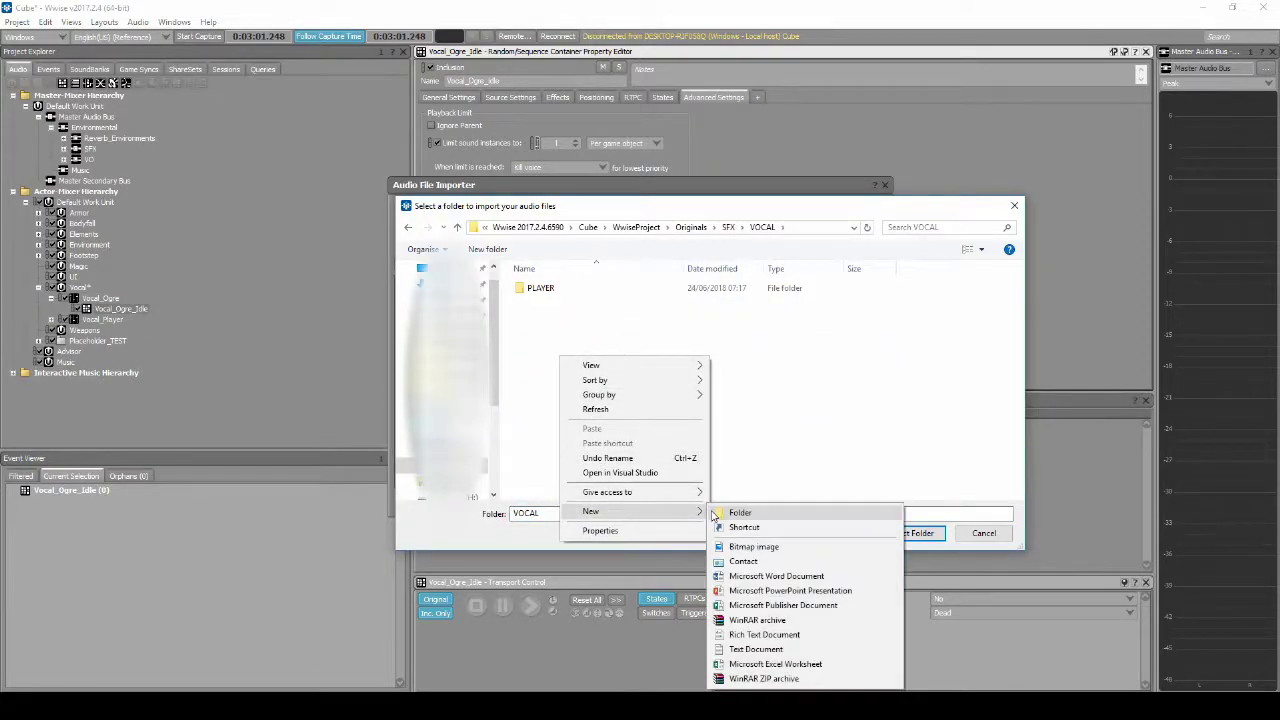
{"action": "left_click", "coordinate": [745, 511]}
{"action": "type", "text": "O"}
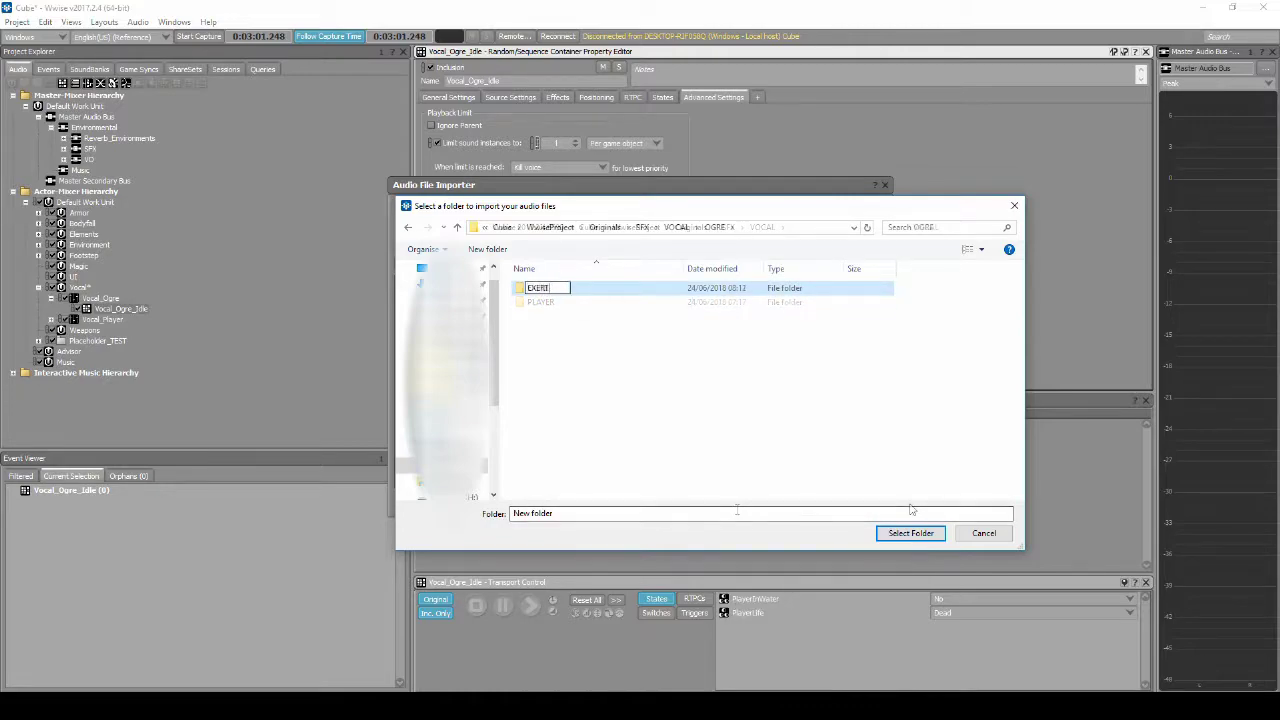
{"action": "type", "text": "ON"}
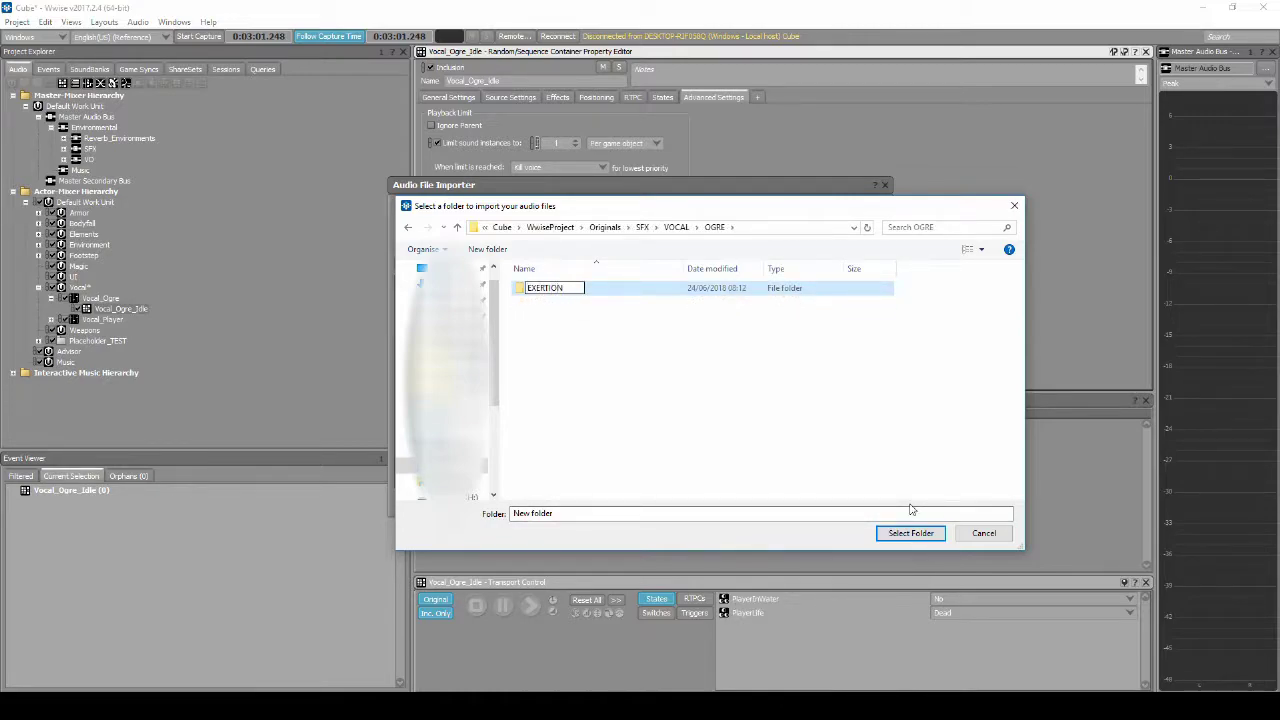
{"action": "key", "text": "Return"}
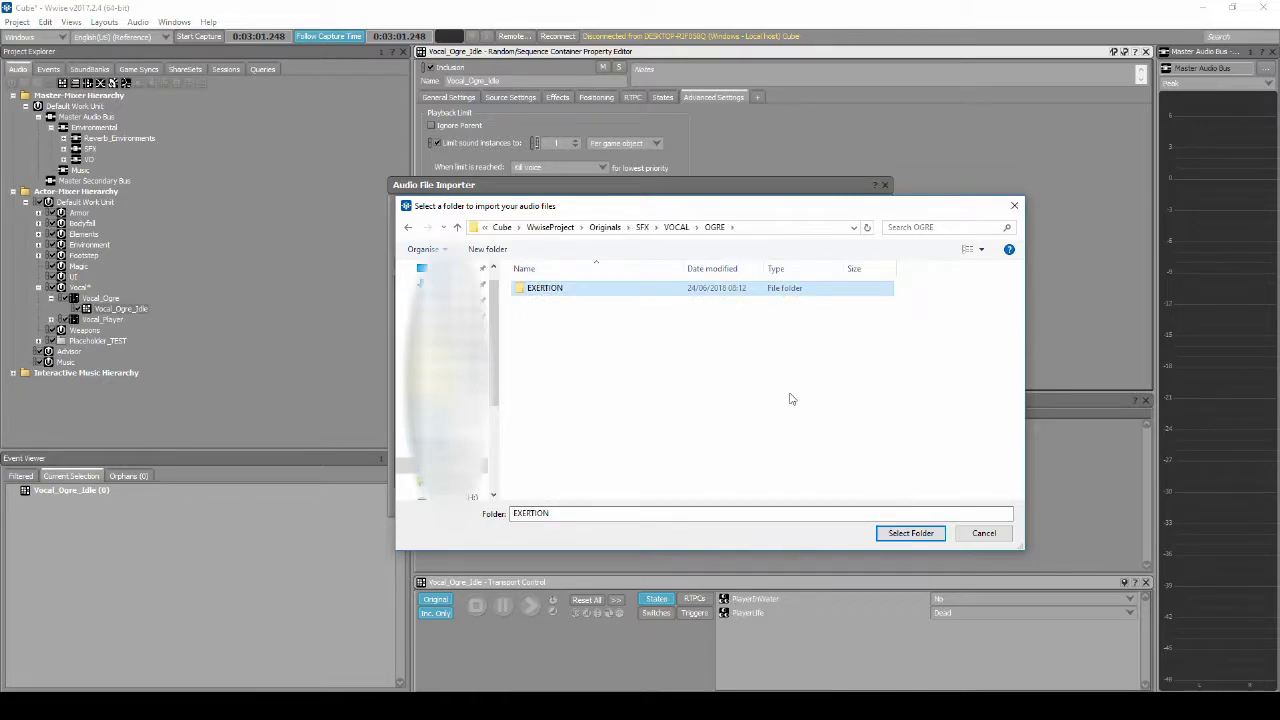
Choose the EXERTION folder as the audio file destination and import both ogre idle files
{"action": "double_click", "coordinate": [697, 297]}
{"action": "left_click", "coordinate": [909, 534]}
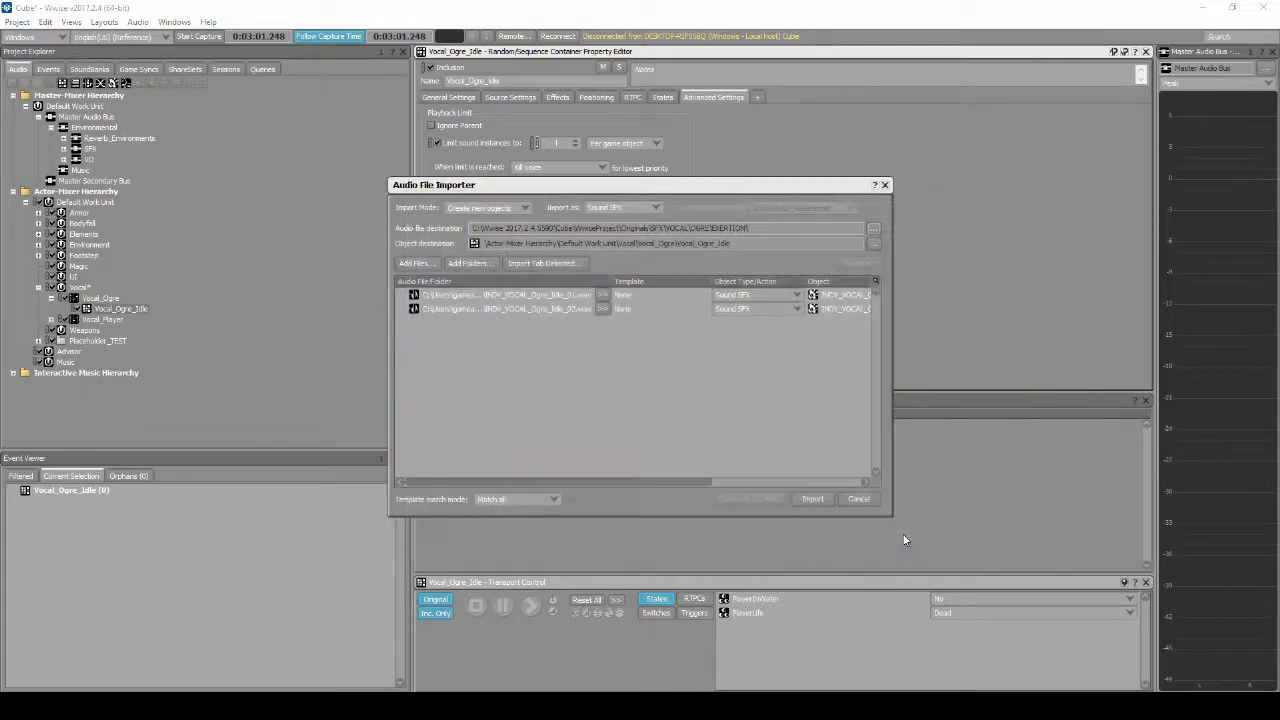
{"action": "left_click", "coordinate": [815, 499]}
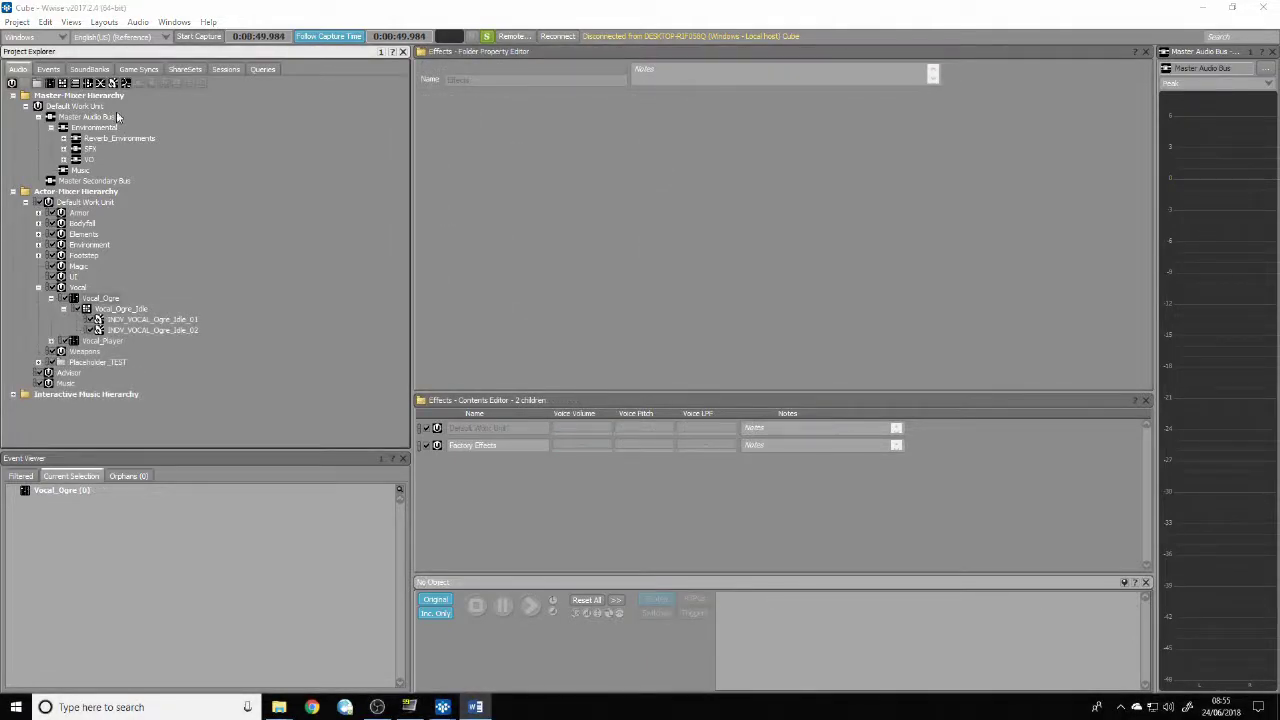
Copy the three Footstep attenuation ShareSets and paste them twice into the Vocal attenuation work unit
{"action": "left_click", "coordinate": [183, 69]}
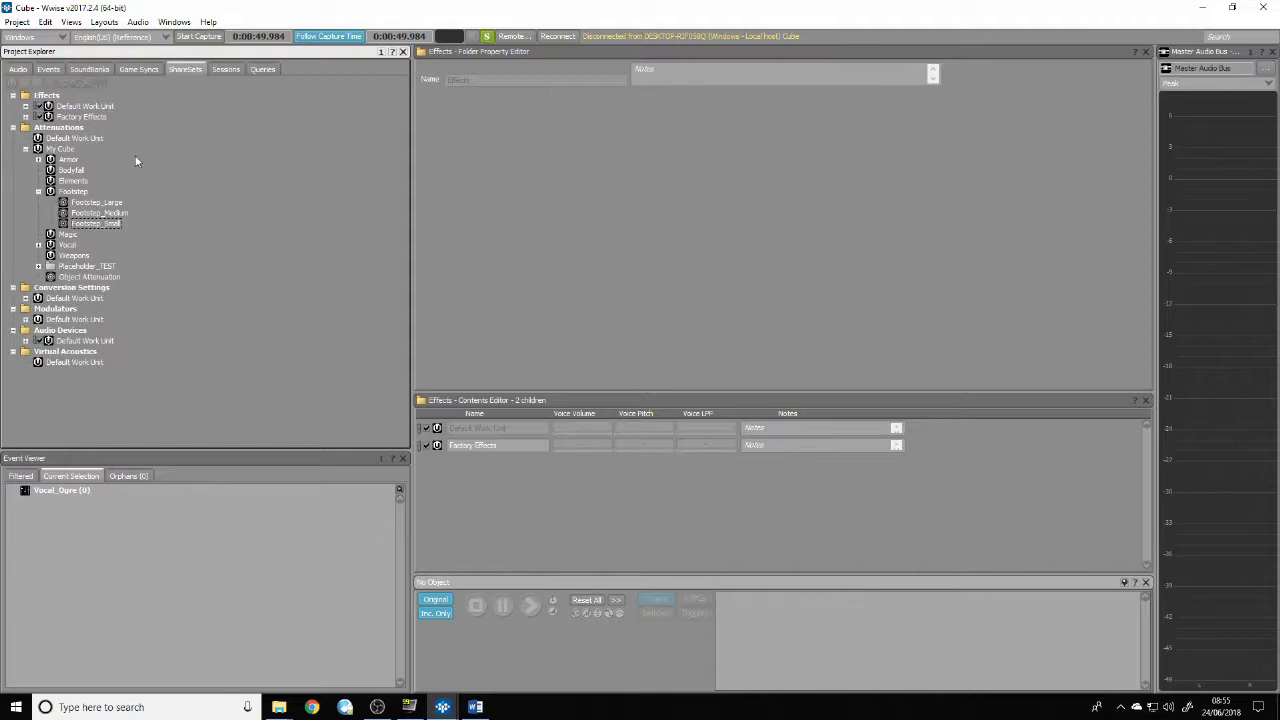
{"action": "right_click", "coordinate": [103, 226]}
{"action": "left_click", "coordinate": [140, 380]}
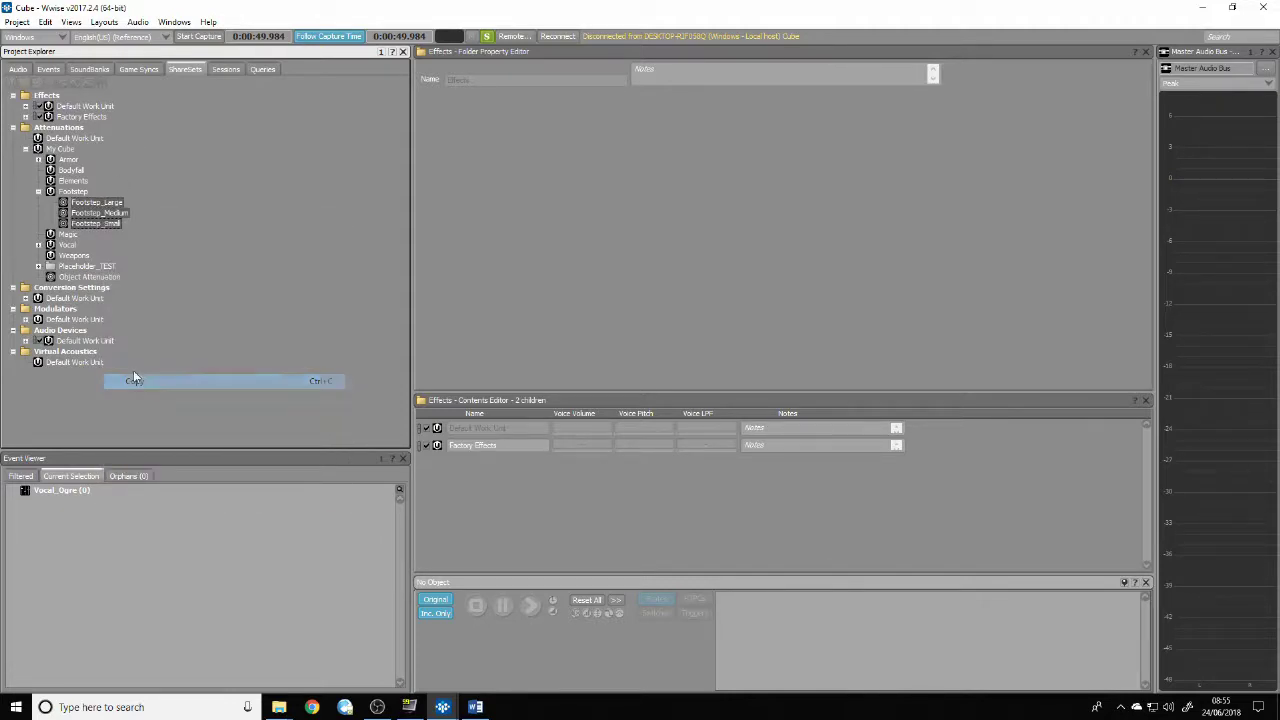
{"action": "left_click", "coordinate": [65, 245]}
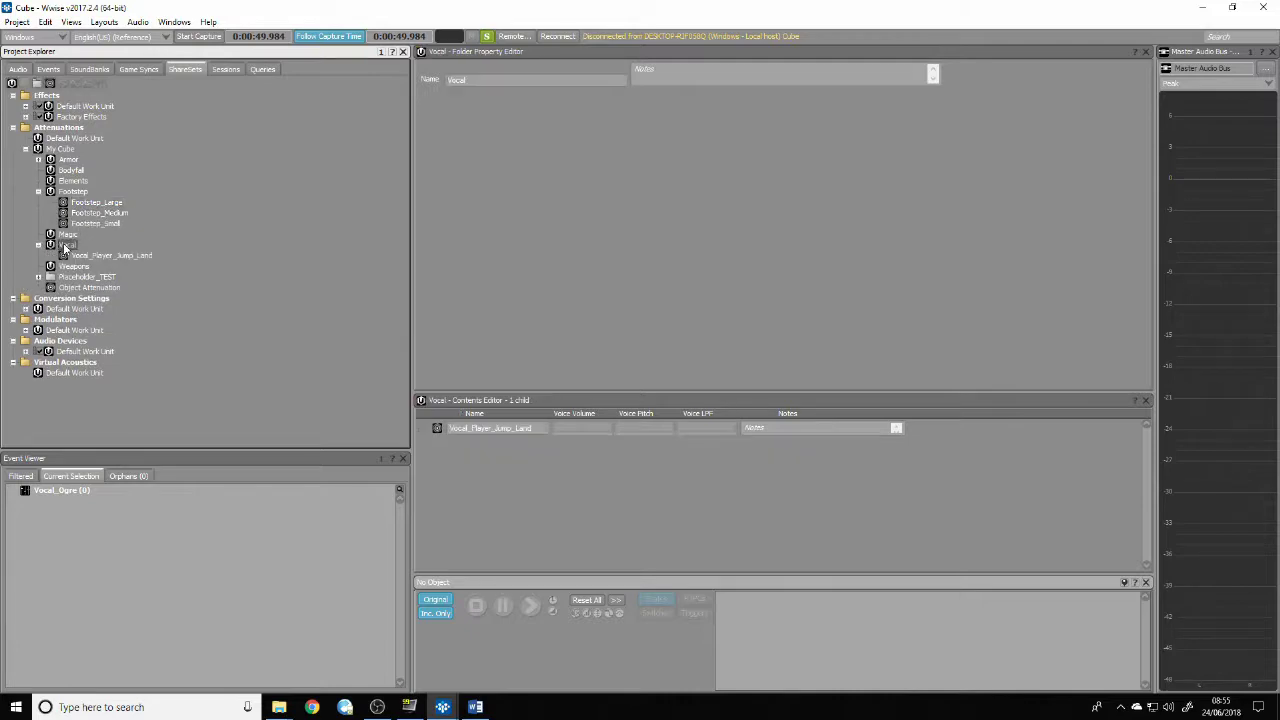
{"action": "key", "text": "ctrl+v"}
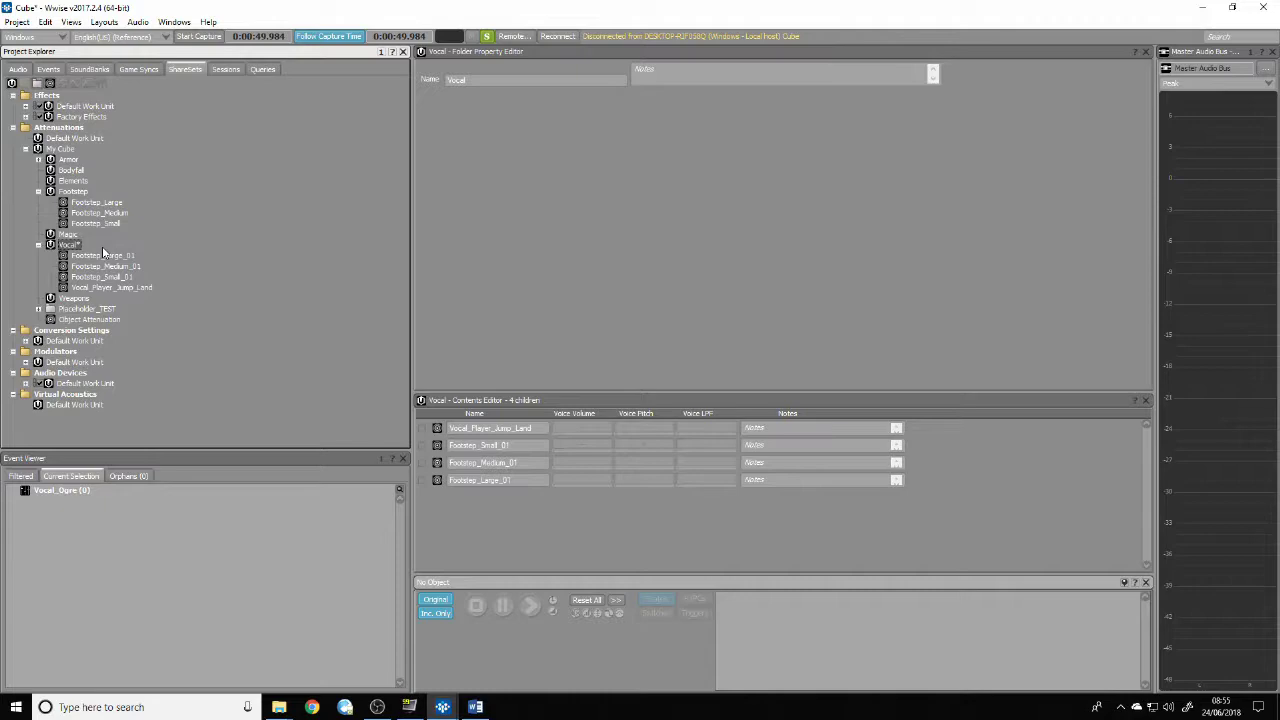
{"action": "key", "text": "ctrl+v"}
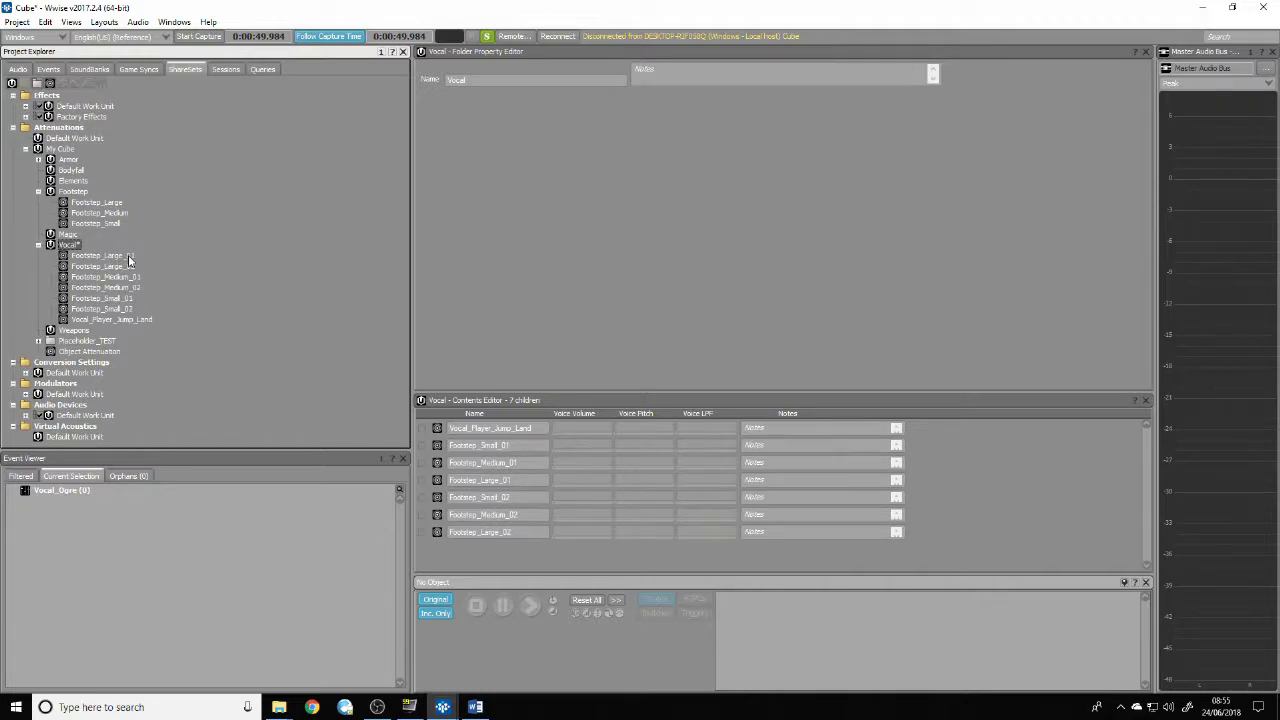
Rename the six pasted attenuations as Vocal_Large_Close, Vocal_Large_Far, Vocal_Medium_Close, Vocal_Medium_Far, Vocal_Small_Close and Vocal_Small_Far
{"action": "left_click", "coordinate": [128, 261]}
{"action": "key", "text": "F2"}
{"action": "type", "text": "Voca"}
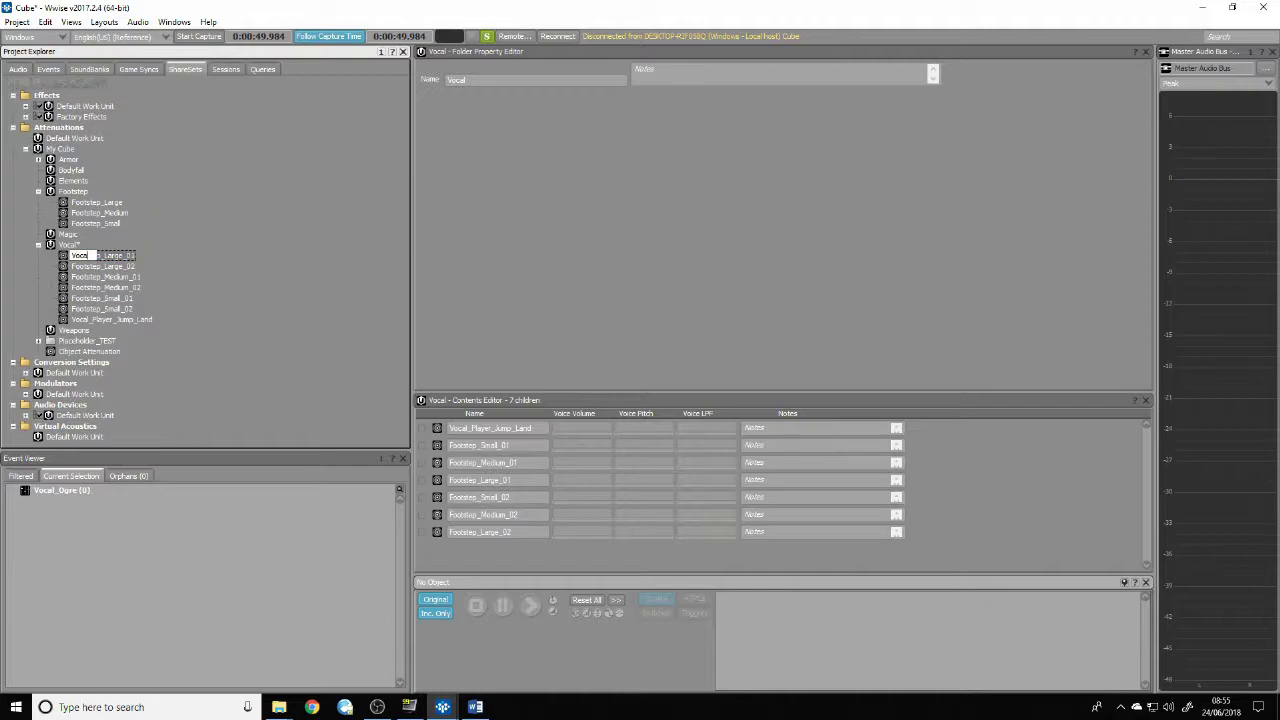
{"action": "type", "text": "l_Large_Close"}
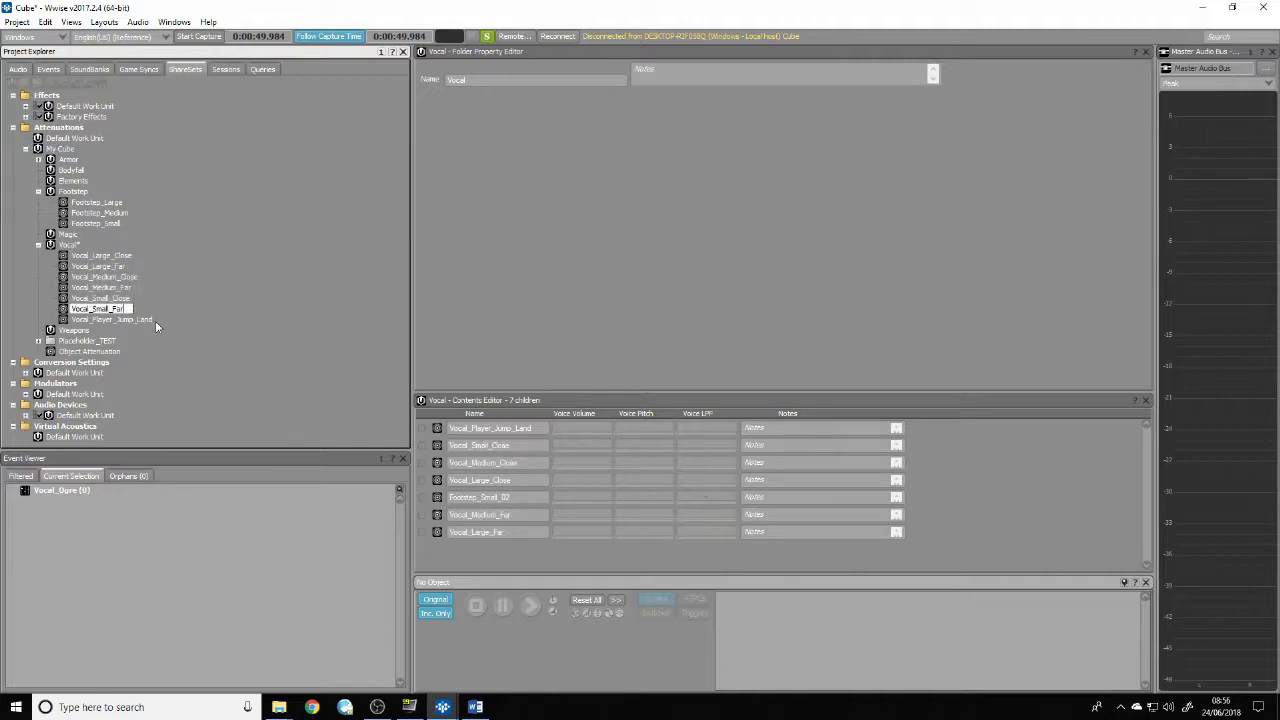
{"action": "key", "text": "Return"}
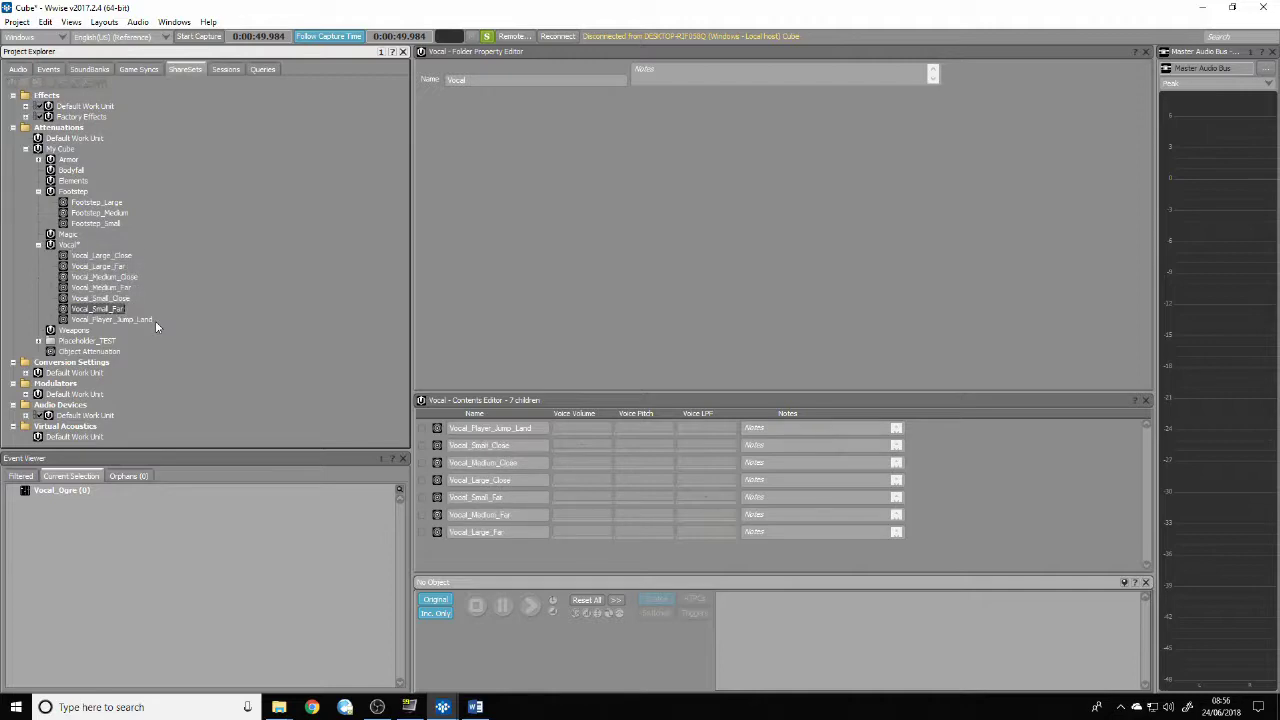
Open the Vocal_Large_Close attenuation and set its max distance to 75
{"action": "key", "text": "alt+Tab"}
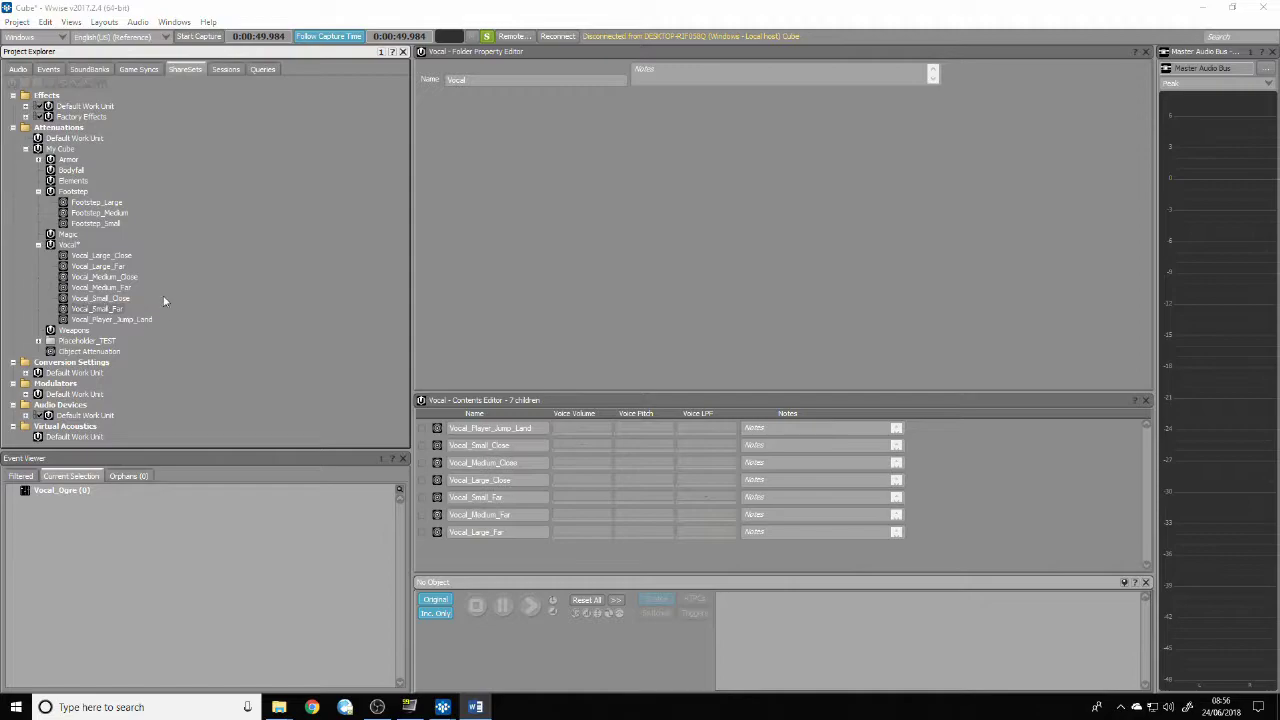
{"action": "double_click", "coordinate": [118, 257]}
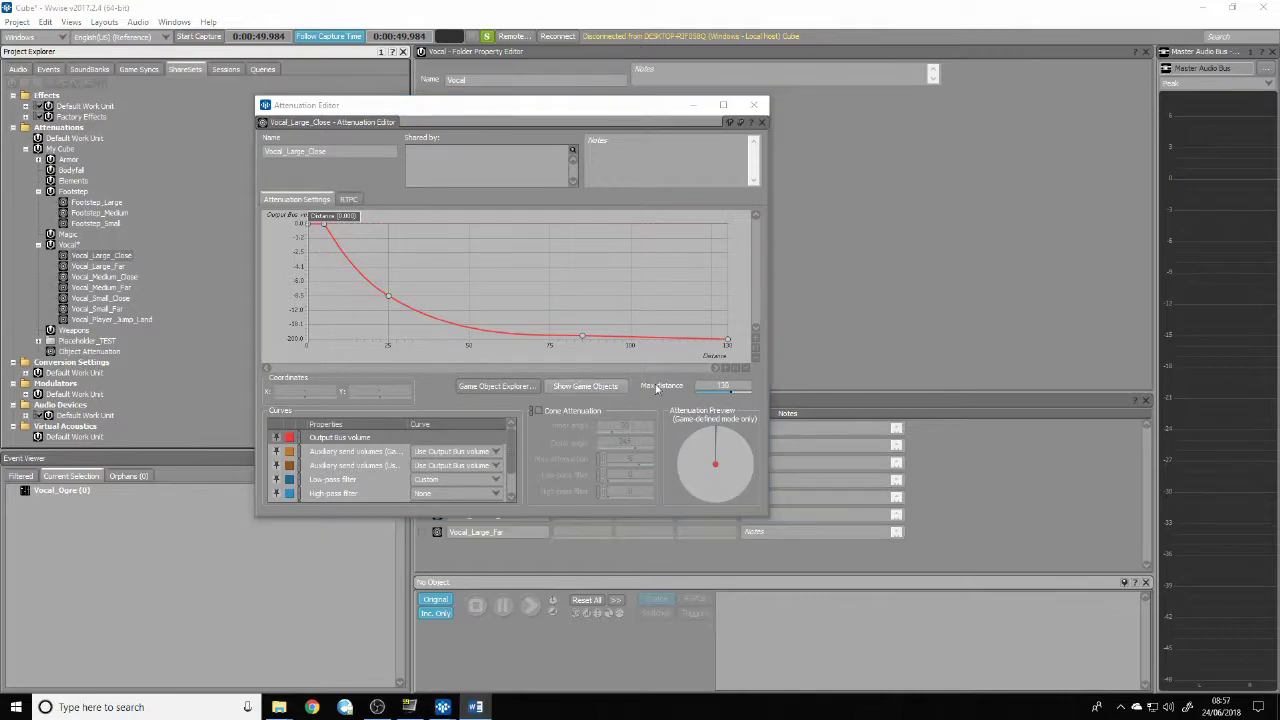
{"action": "left_click", "coordinate": [744, 385]}
{"action": "type", "text": "7"}
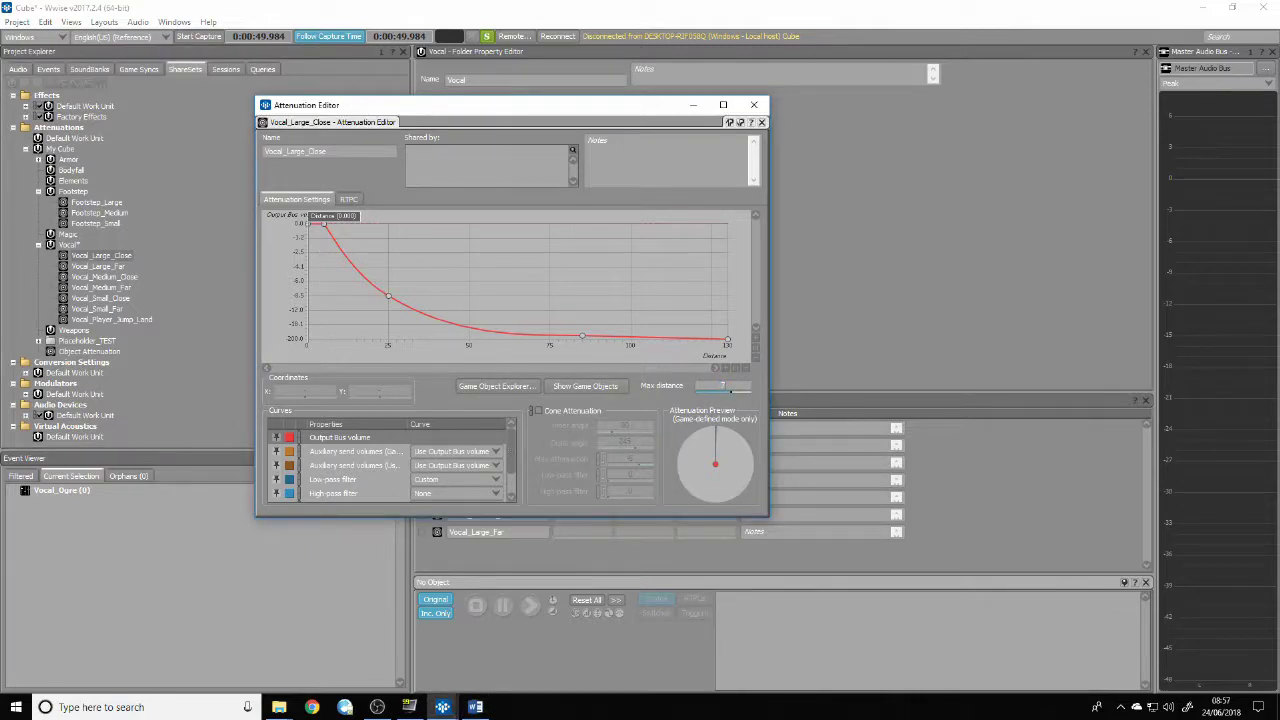
{"action": "type", "text": "5"}
{"action": "key", "text": "Return"}
Delete the intermediate points from Vocal_Large_Close's Output Bus volume curve, leaving a straight line between its endpoints
{"action": "left_click", "coordinate": [583, 337]}
{"action": "key", "text": "Delete"}
{"action": "left_click", "coordinate": [388, 296]}
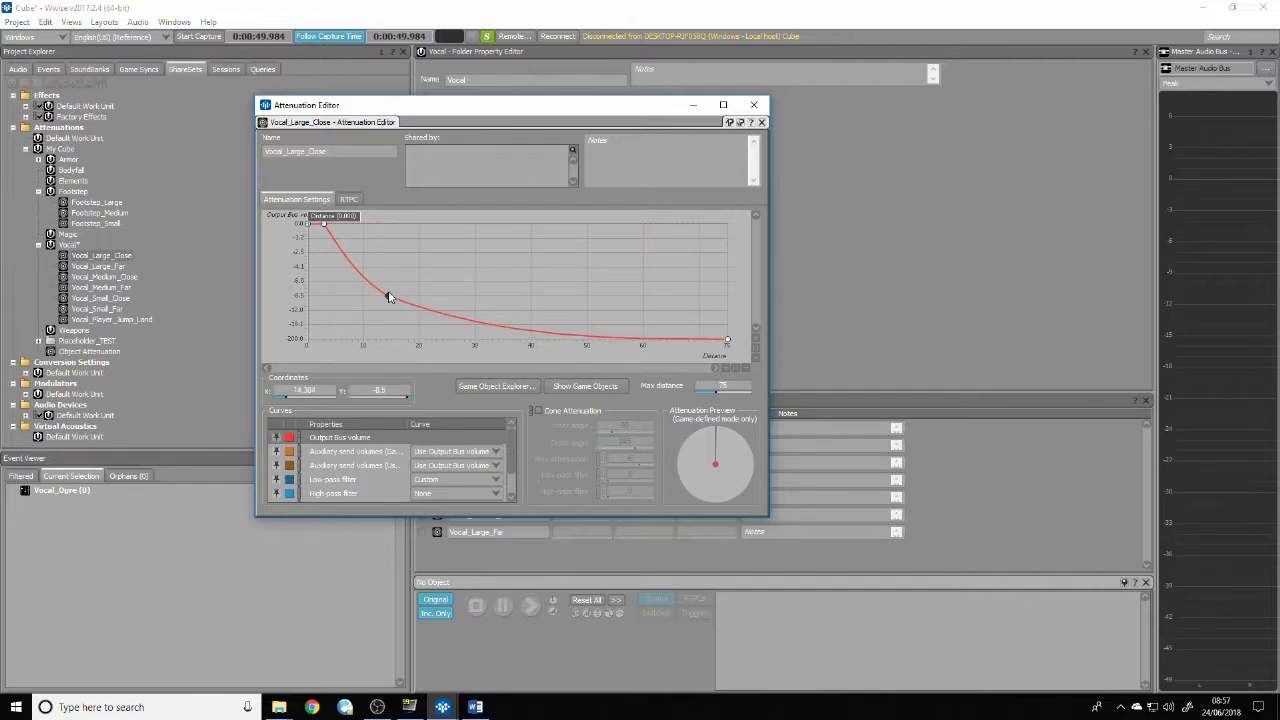
{"action": "key", "text": "Delete"}
{"action": "left_click", "coordinate": [322, 232]}
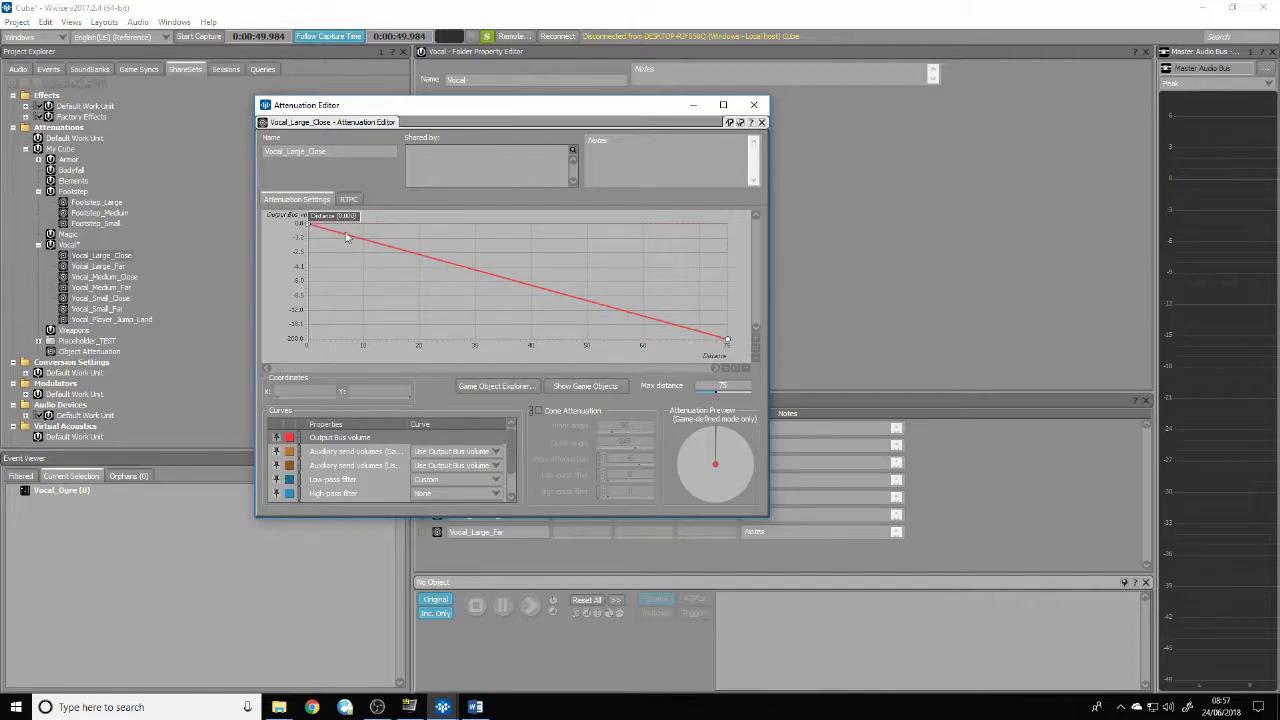
Add a point near the start of Vocal_Large_Close's volume curve and set its coordinates to X 7.5, Y 0
{"action": "double_click", "coordinate": [351, 236]}
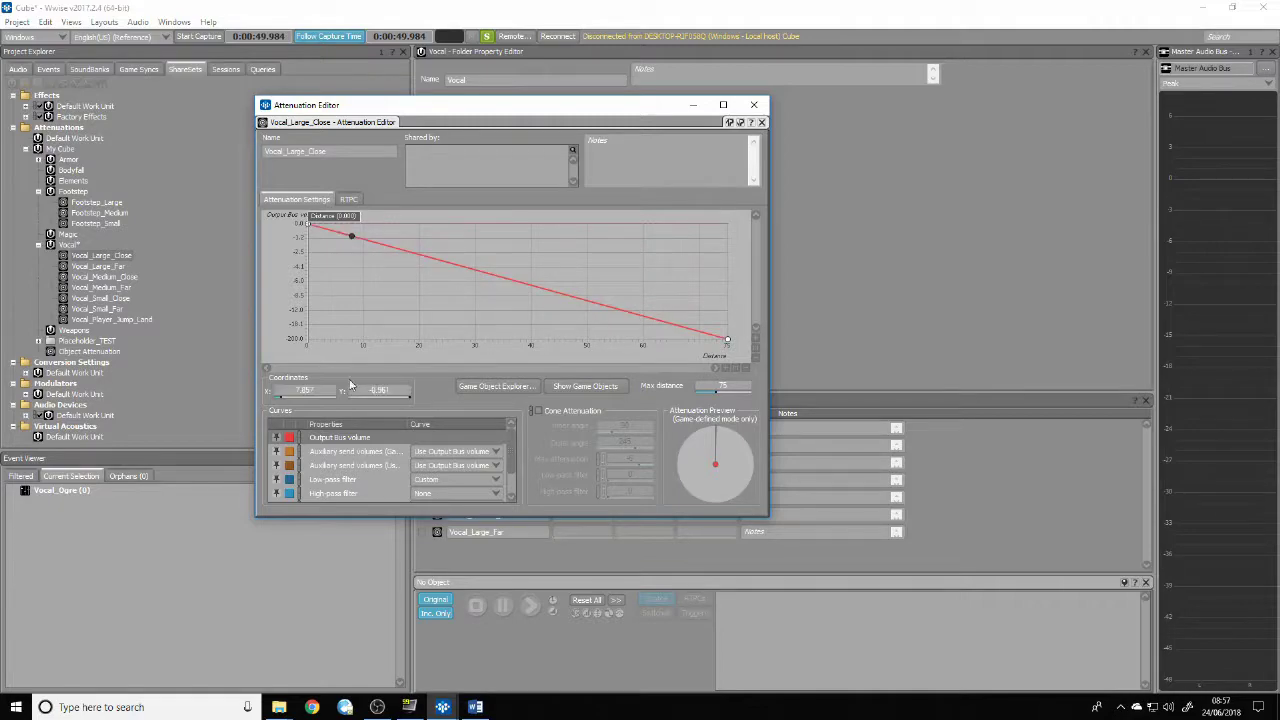
{"action": "double_click", "coordinate": [326, 391]}
{"action": "type", "text": "7"}
{"action": "double_click", "coordinate": [389, 390]}
{"action": "type", "text": "0"}
{"action": "key", "text": "Return"}
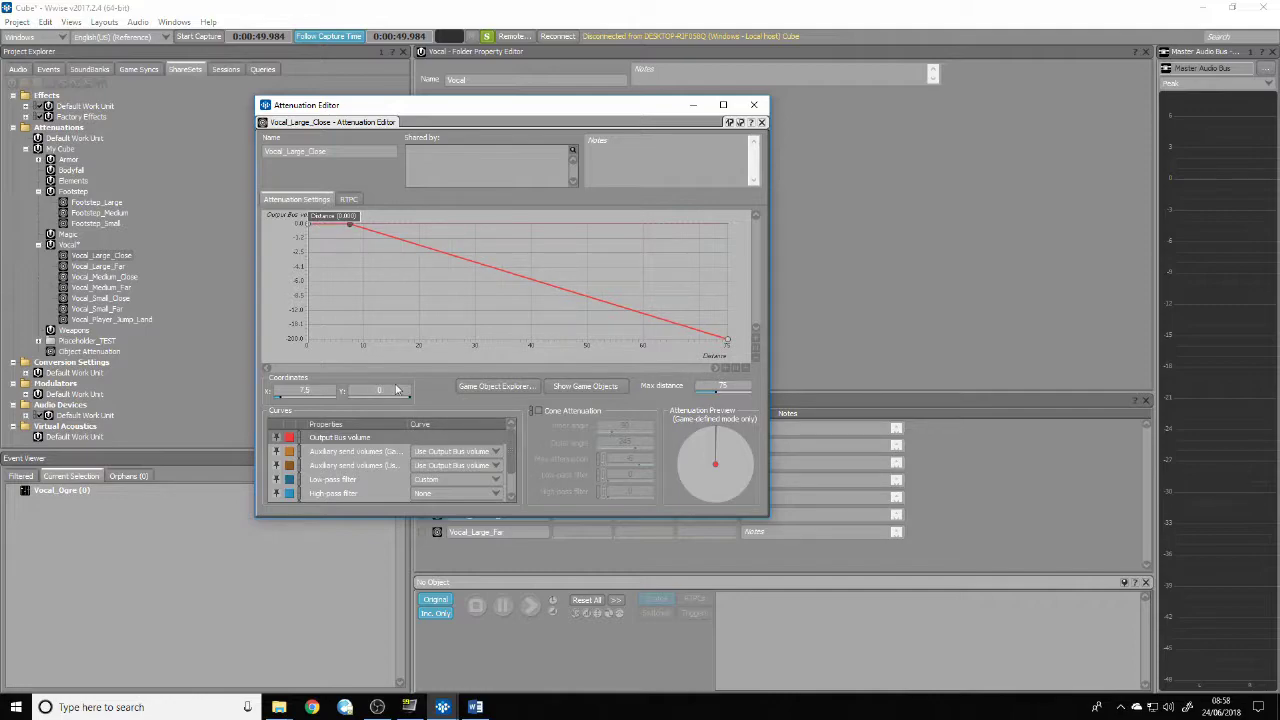
Add a second point midway along Vocal_Large_Close's volume curve and set its coordinates to X 35, Y -30
{"action": "double_click", "coordinate": [509, 272]}
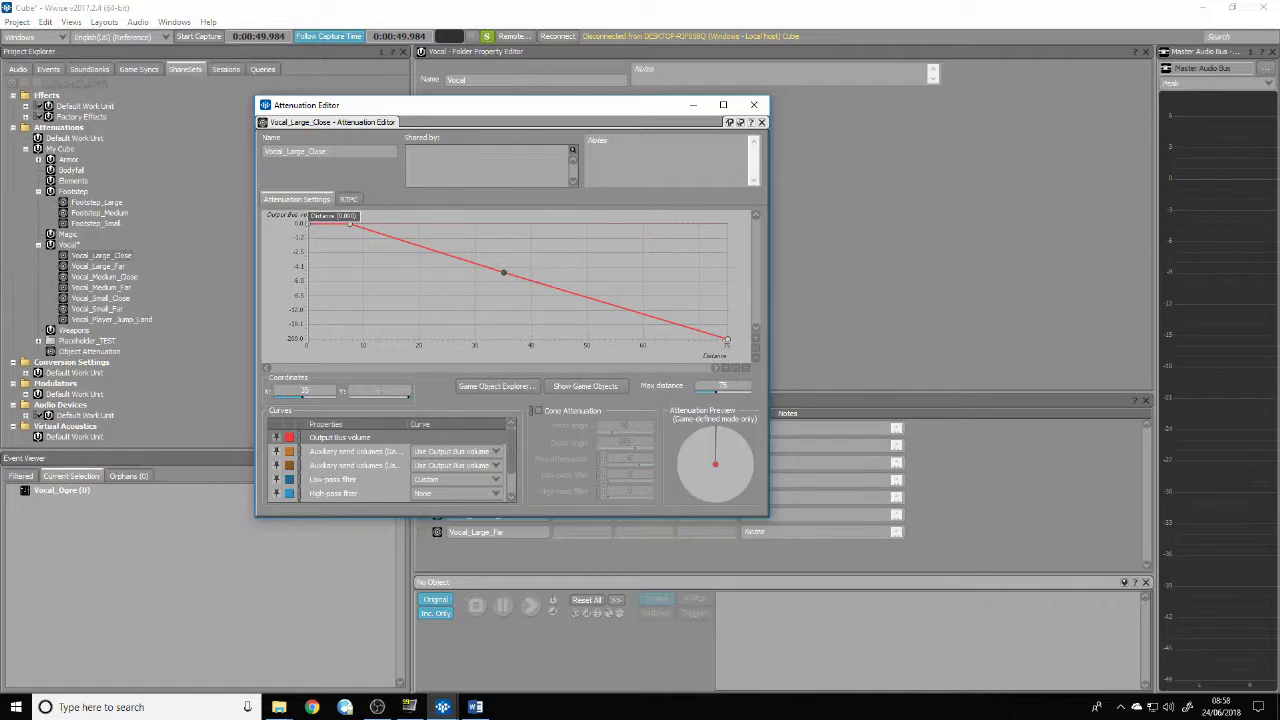
{"action": "type", "text": "-30"}
{"action": "key", "text": "Return"}
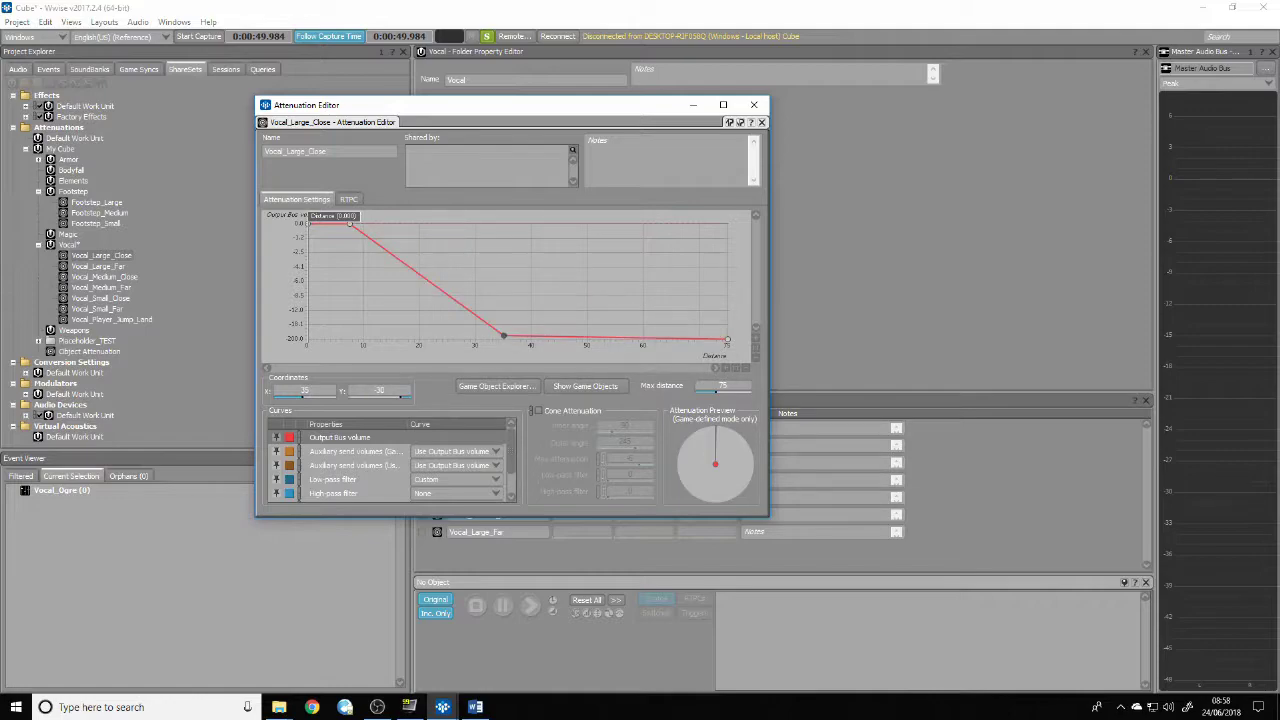
Shape Vocal_Large_Close's falling segment as Logarithmic (Base 1.41) and its last segment as Logarithmic (Base 3), closing the Attenuation Editor
{"action": "right_click", "coordinate": [425, 283]}
{"action": "left_click", "coordinate": [490, 410]}
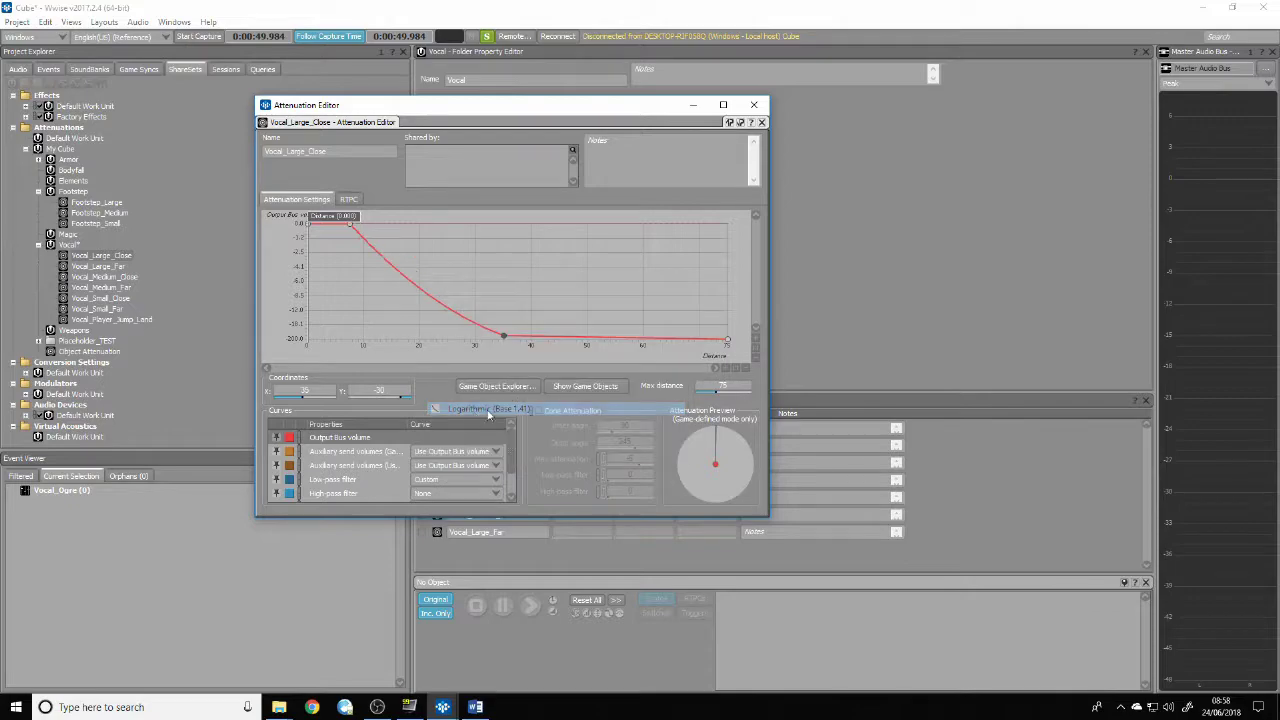
{"action": "right_click", "coordinate": [553, 337]}
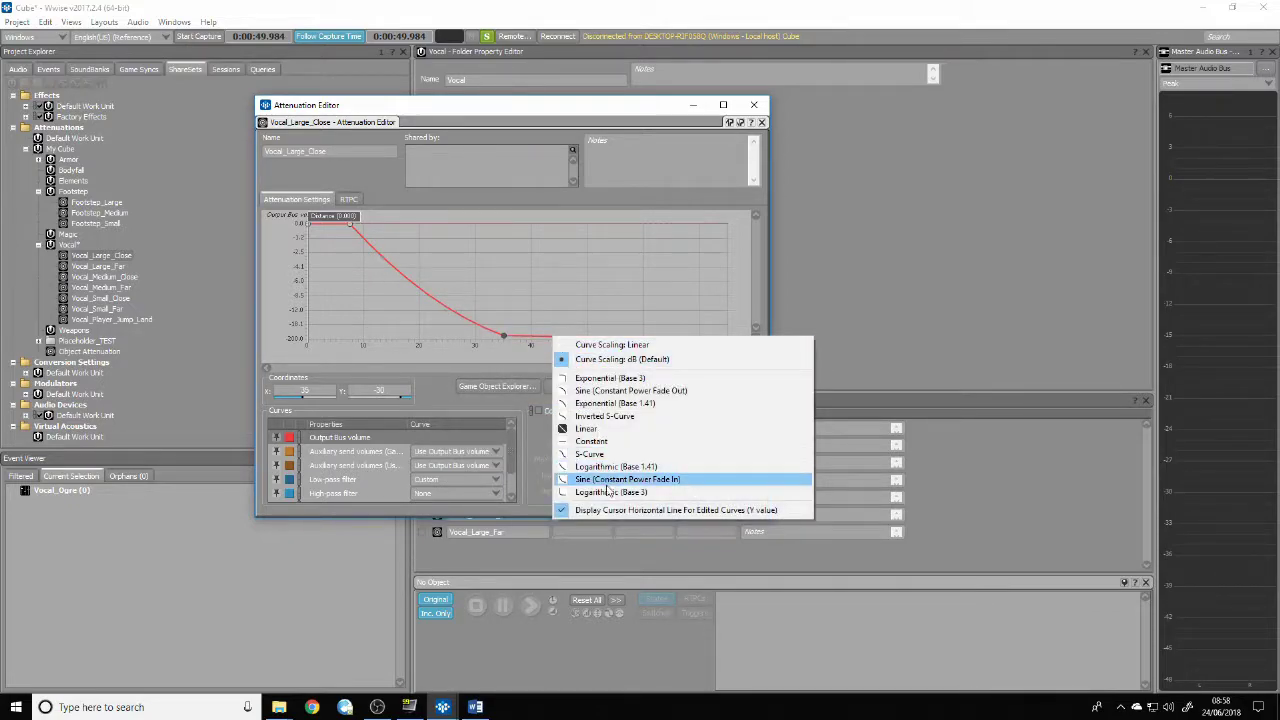
{"action": "left_click", "coordinate": [607, 490]}
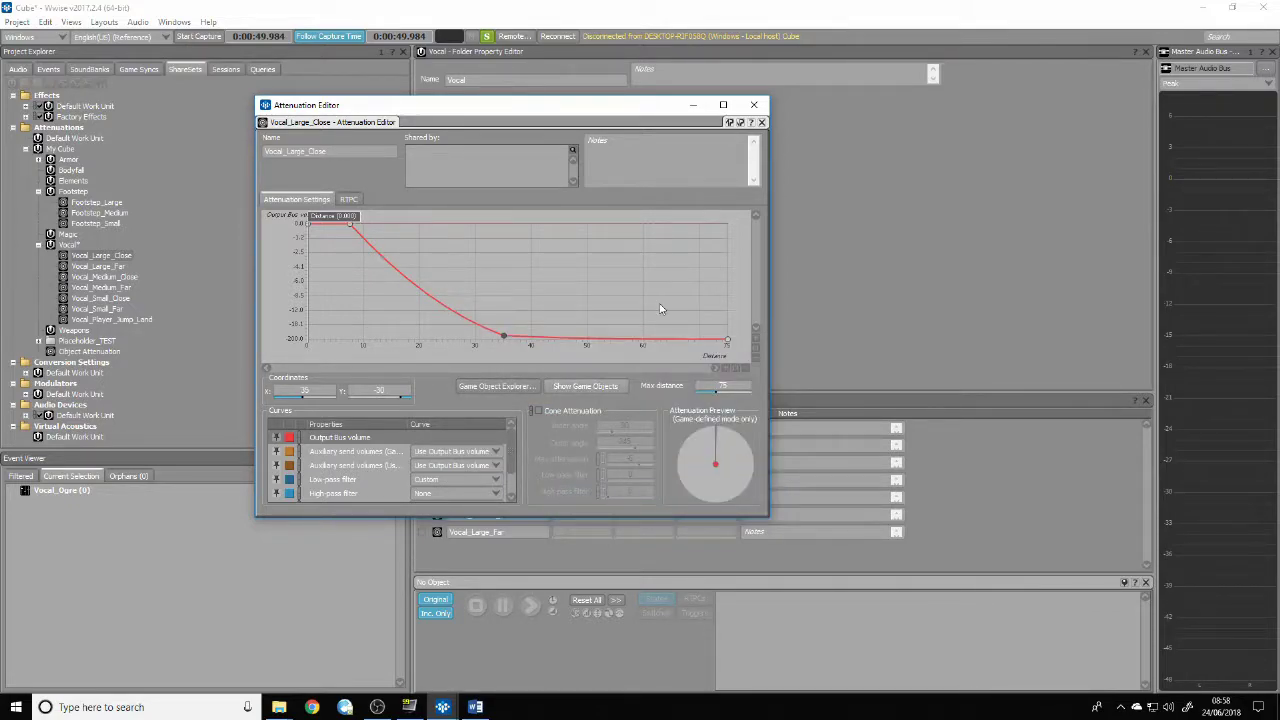
{"action": "left_click", "coordinate": [754, 105]}
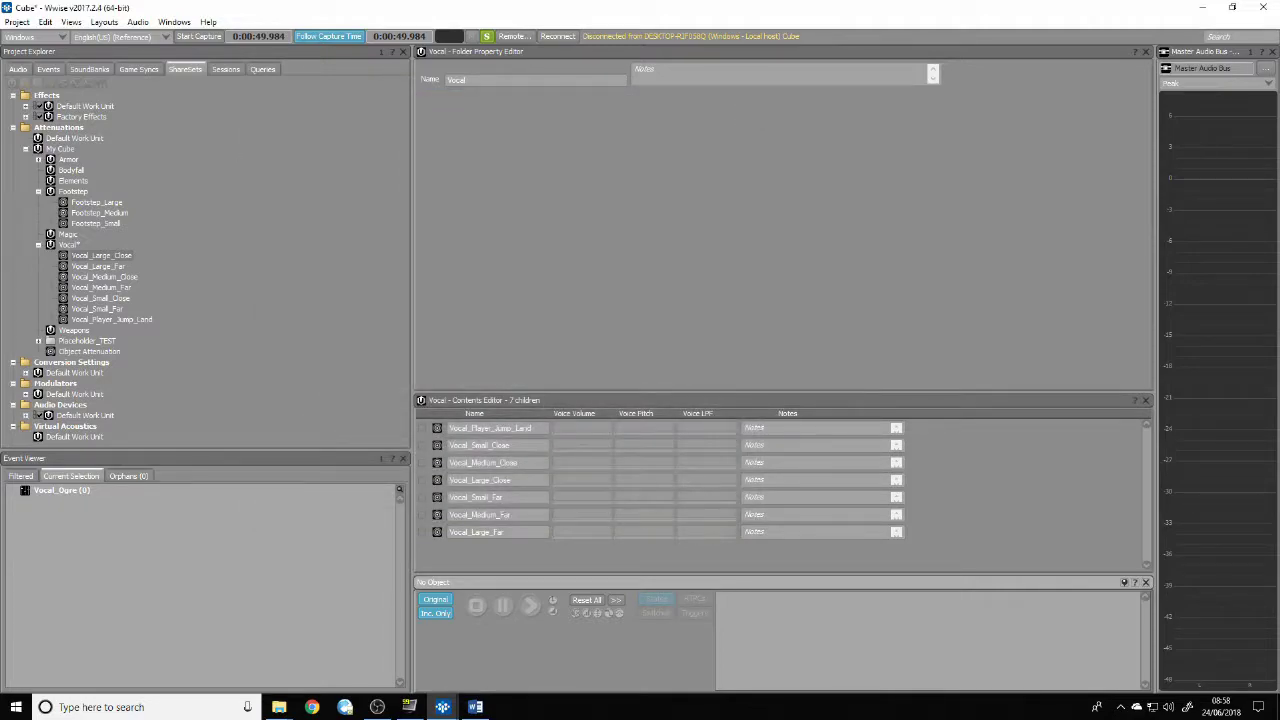
Open the Vocal_Large_Far attenuation and set its max distance to 100
{"action": "double_click", "coordinate": [114, 266]}
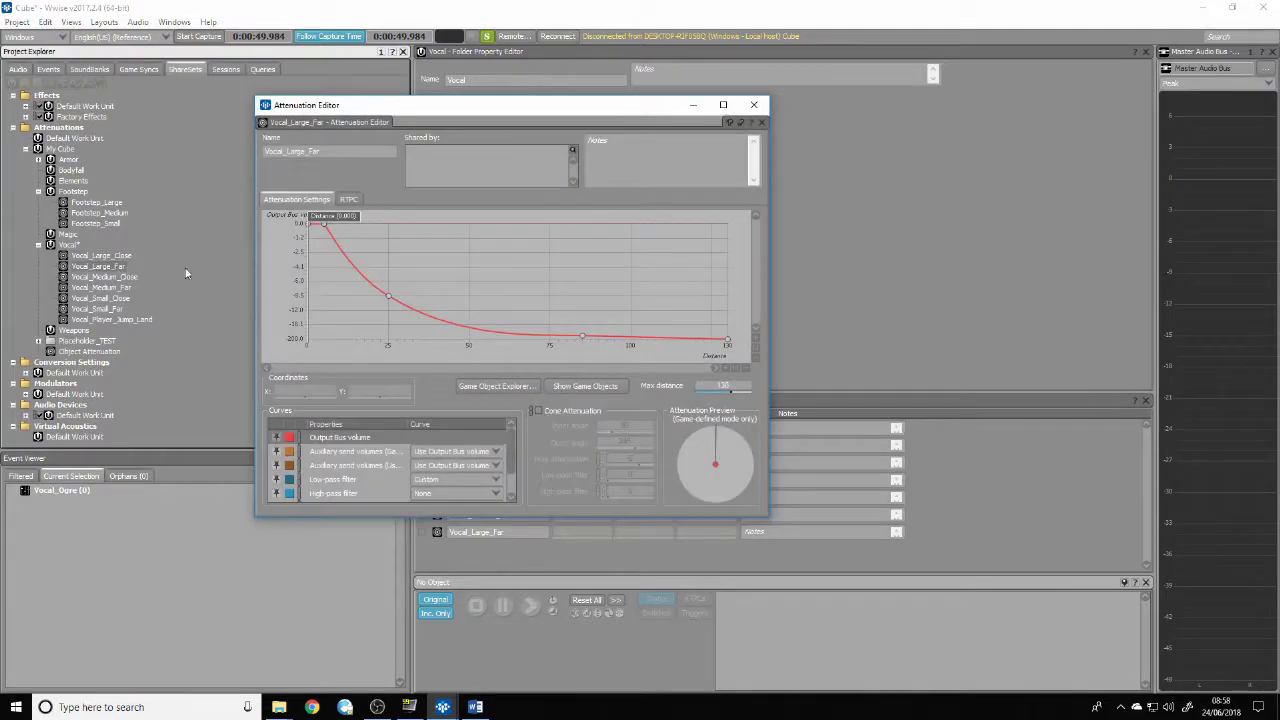
{"action": "double_click", "coordinate": [722, 385]}
{"action": "type", "text": "10"}
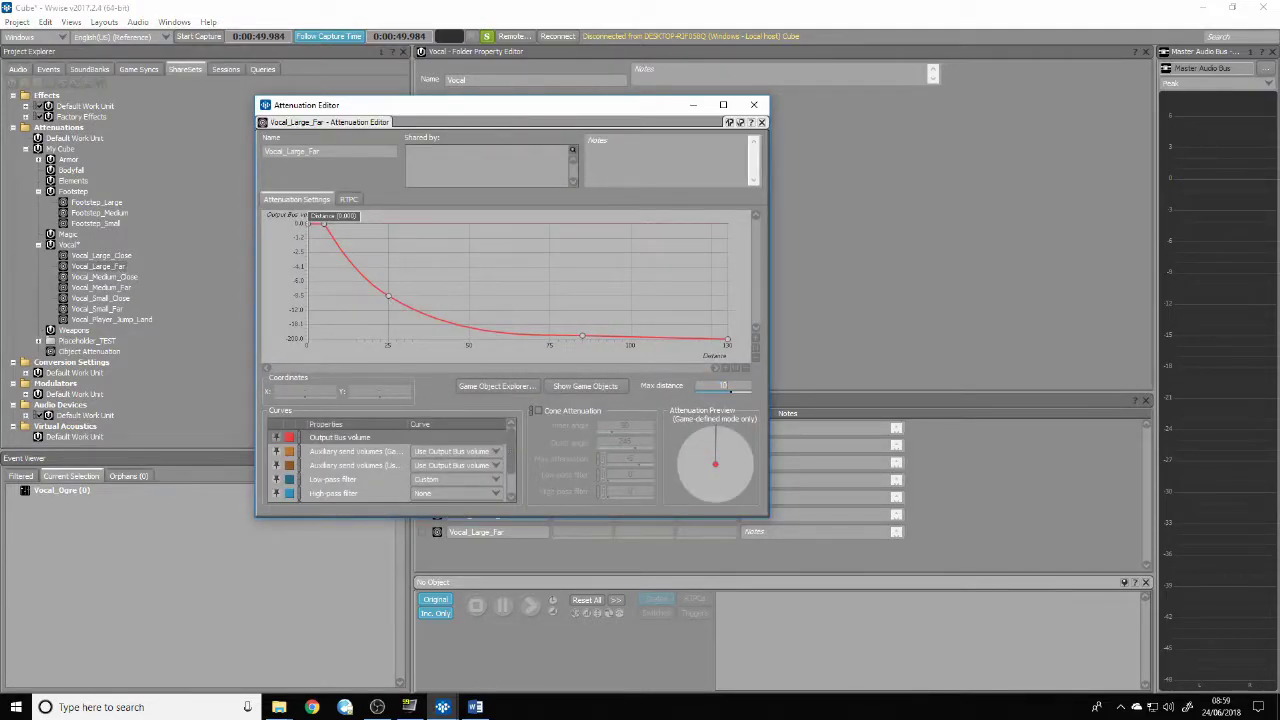
{"action": "key", "text": "Return"}
Delete the intermediate points from Vocal_Large_Far's Output Bus volume curve, leaving a straight line between its endpoints
{"action": "left_click", "coordinate": [582, 337]}
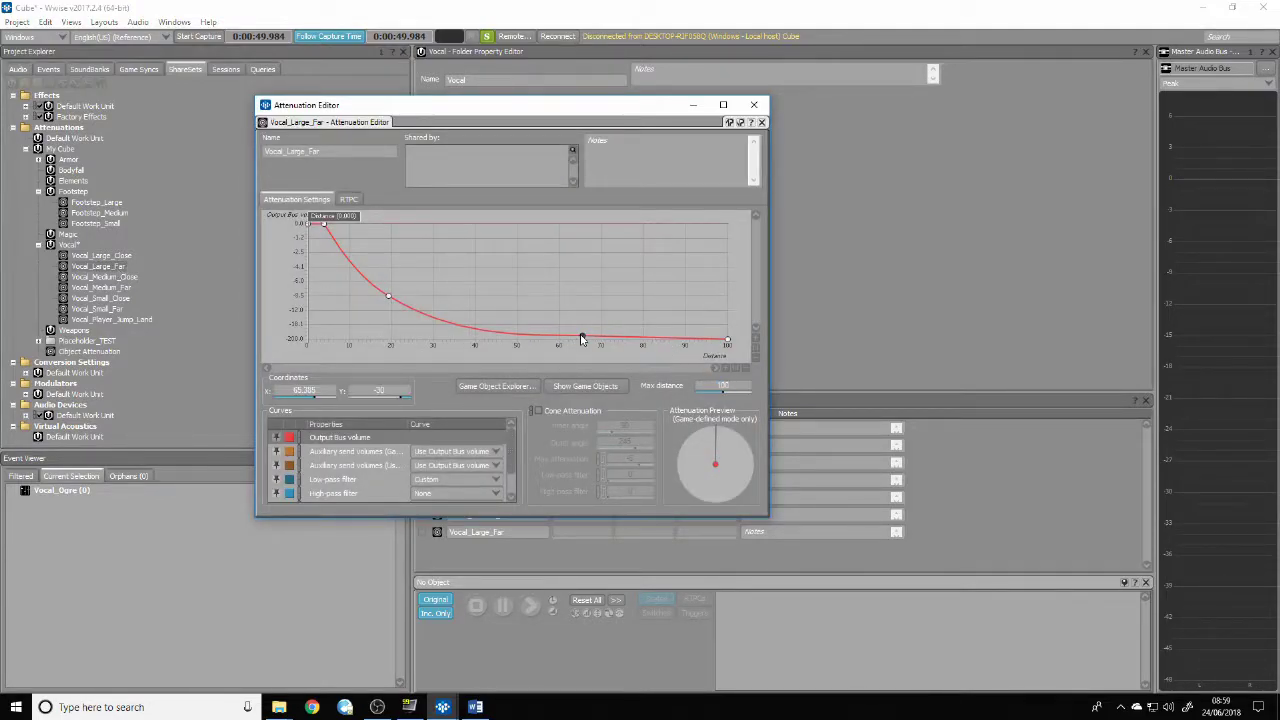
{"action": "key", "text": "Delete"}
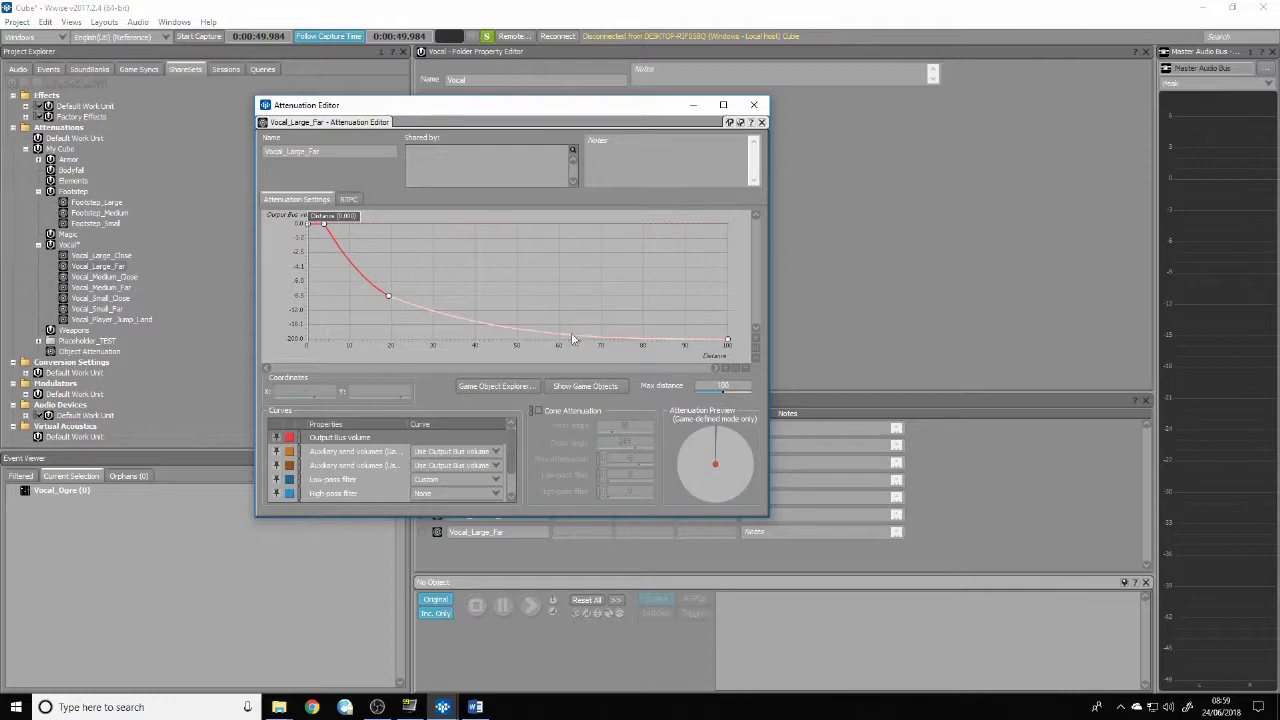
{"action": "left_click", "coordinate": [388, 296]}
{"action": "key", "text": "Delete"}
{"action": "right_click", "coordinate": [345, 236]}
{"action": "left_click", "coordinate": [385, 250]}
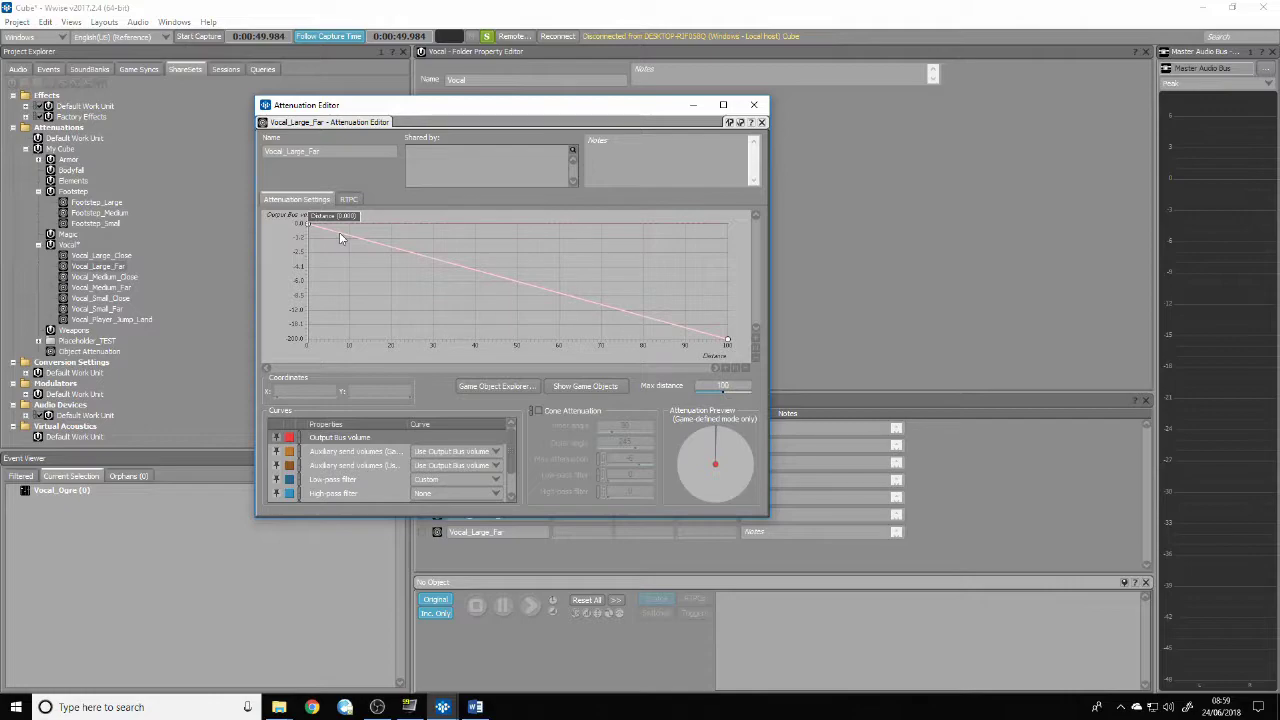
Add a point near the start of Vocal_Large_Far's Output Bus volume curve and set its coordinates to X 10, Y 0
{"action": "double_click", "coordinate": [339, 233]}
{"action": "double_click", "coordinate": [320, 392]}
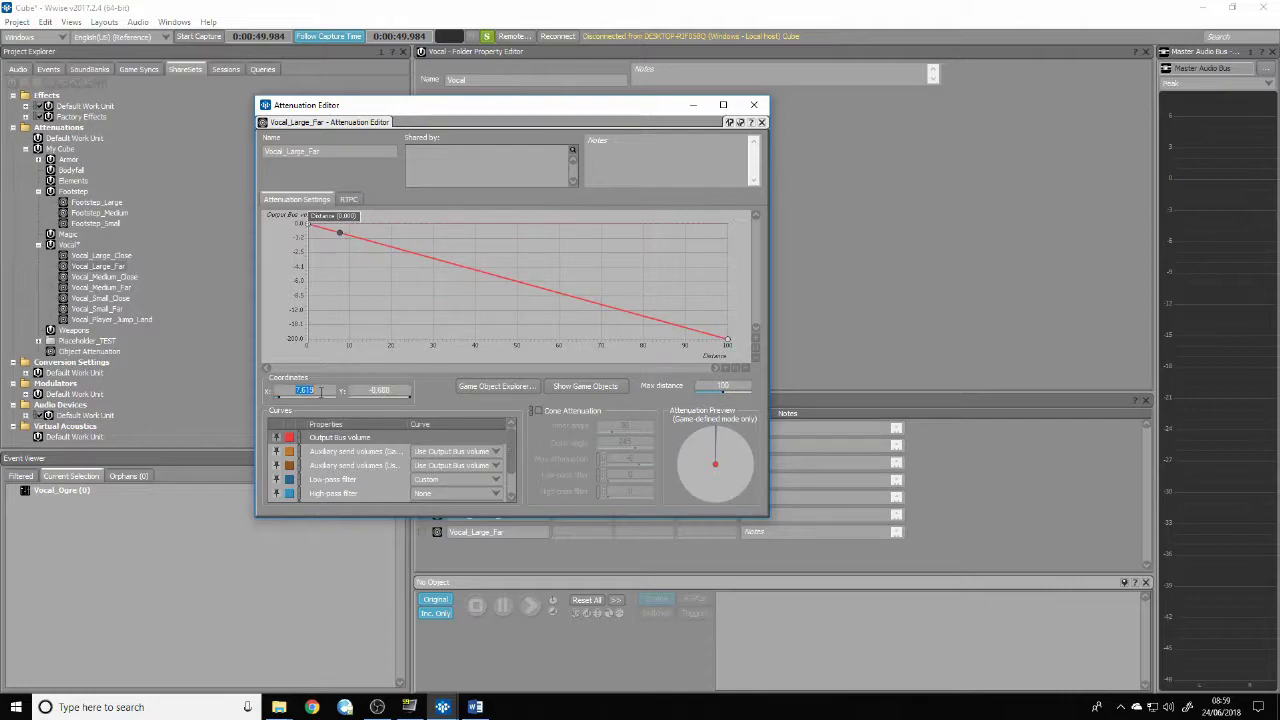
{"action": "type", "text": "10"}
{"action": "key", "text": "Return"}
{"action": "double_click", "coordinate": [380, 391]}
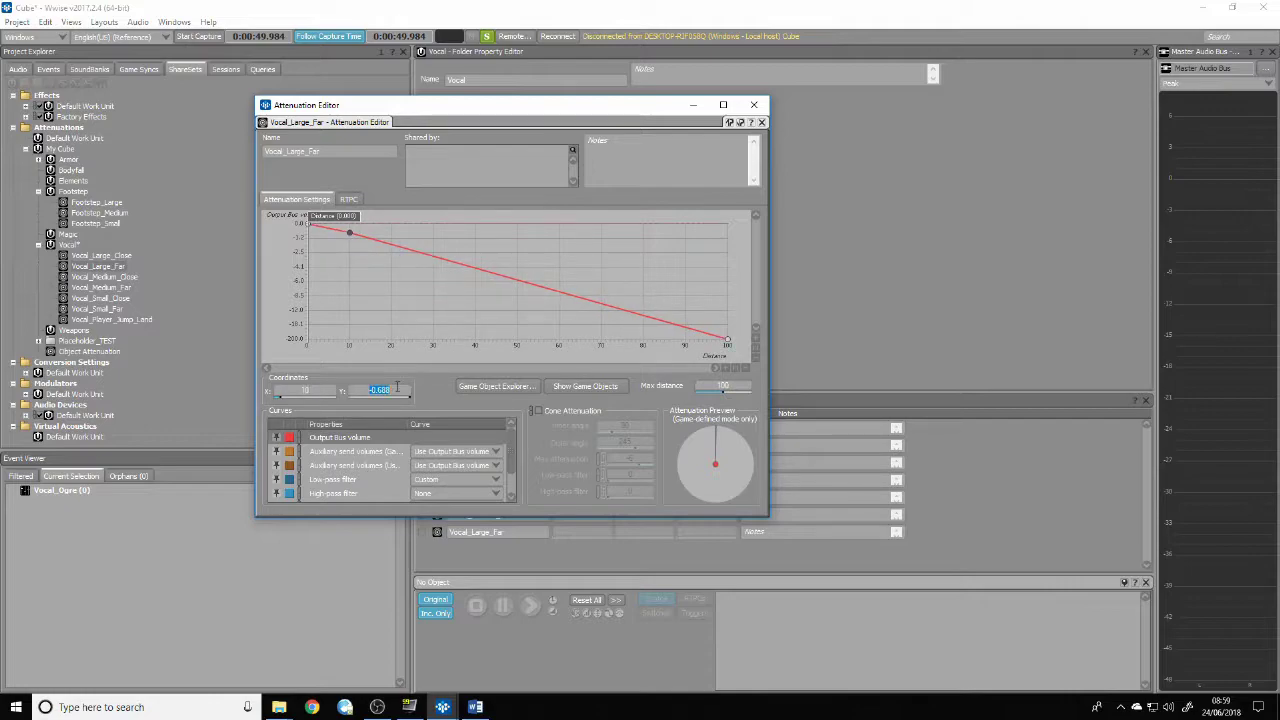
{"action": "type", "text": "0.00"}
{"action": "key", "text": "Return"}
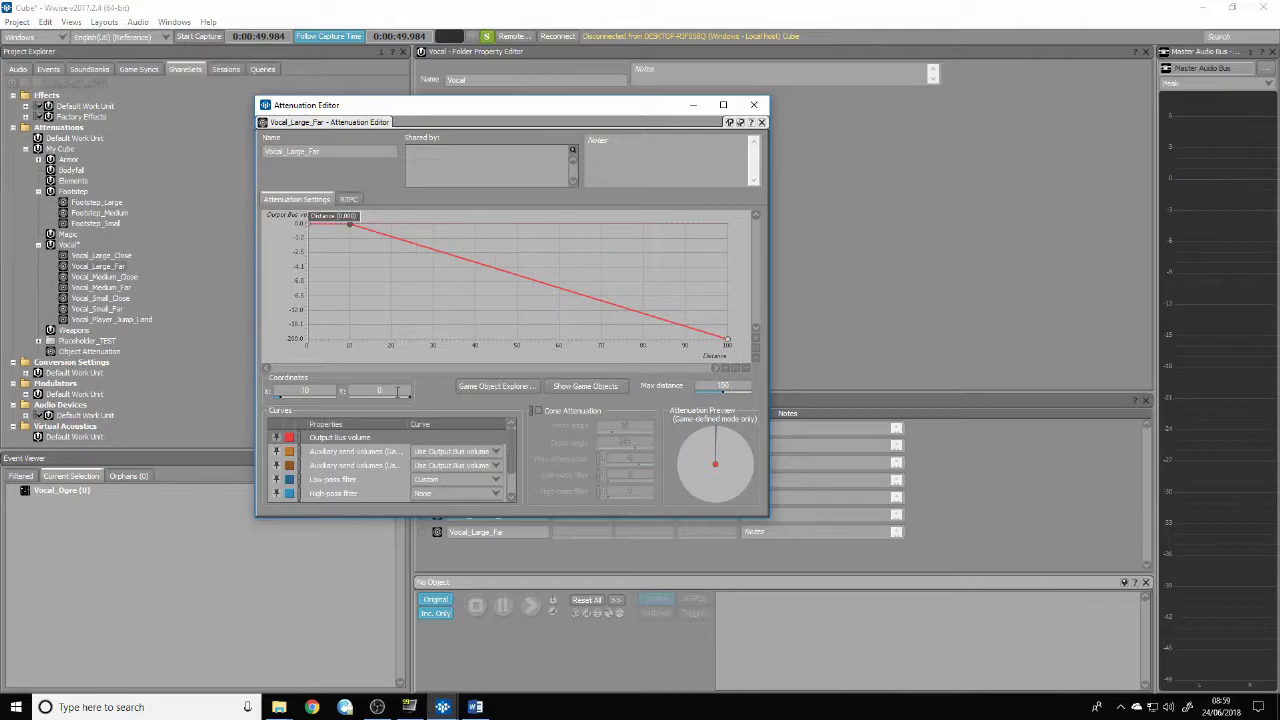
Shape Vocal_Large_Far's falling volume segment as Logarithmic (Base 3) and close the Attenuation Editor
{"action": "right_click", "coordinate": [542, 282]}
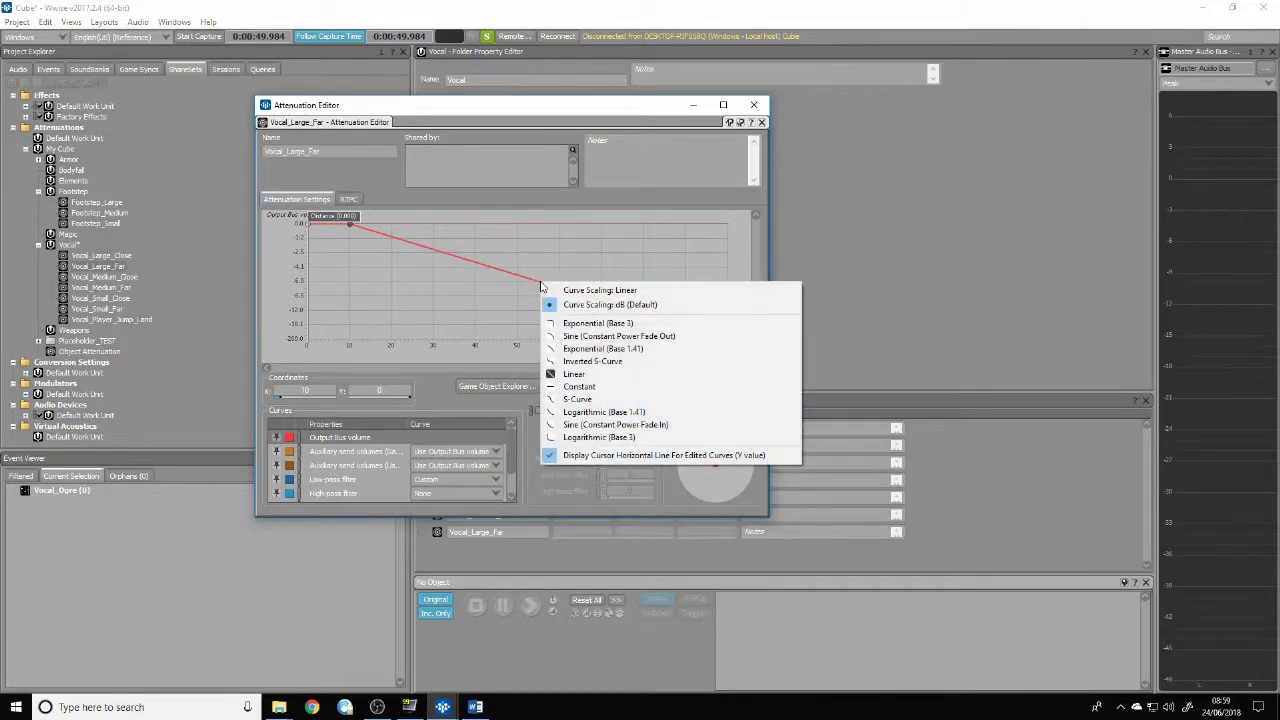
{"action": "left_click", "coordinate": [606, 436]}
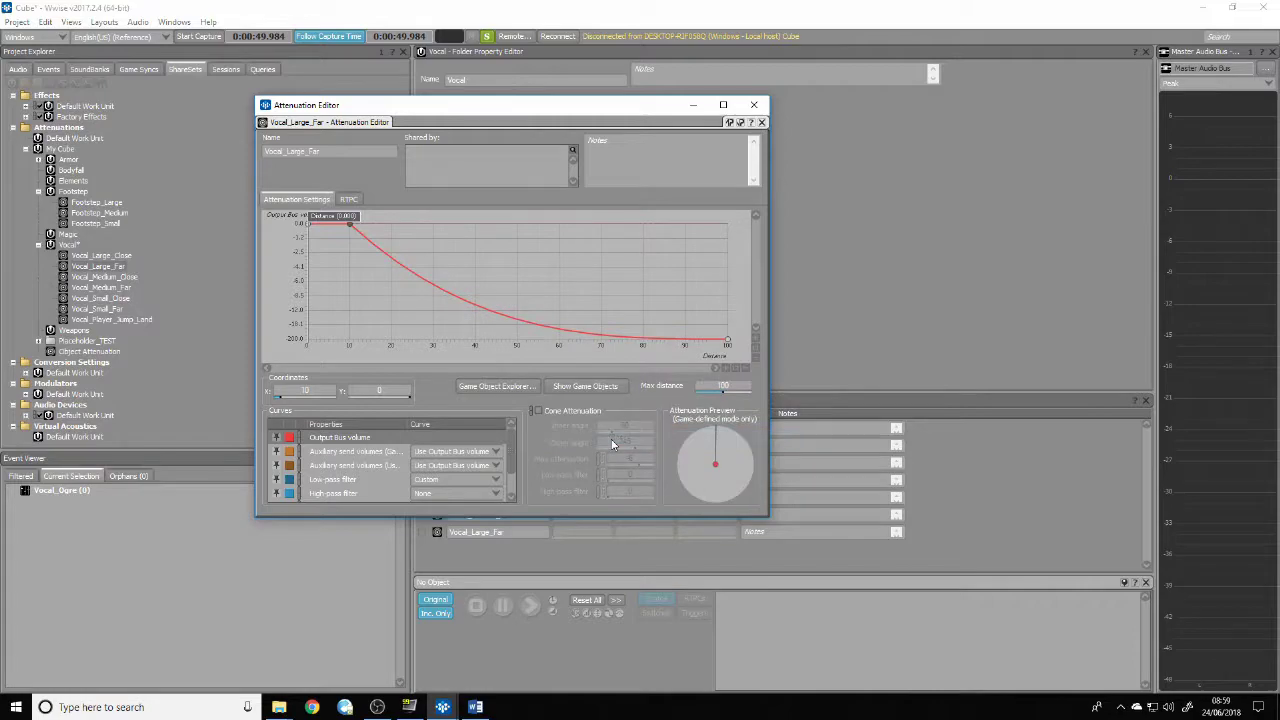
{"action": "left_click", "coordinate": [762, 105]}
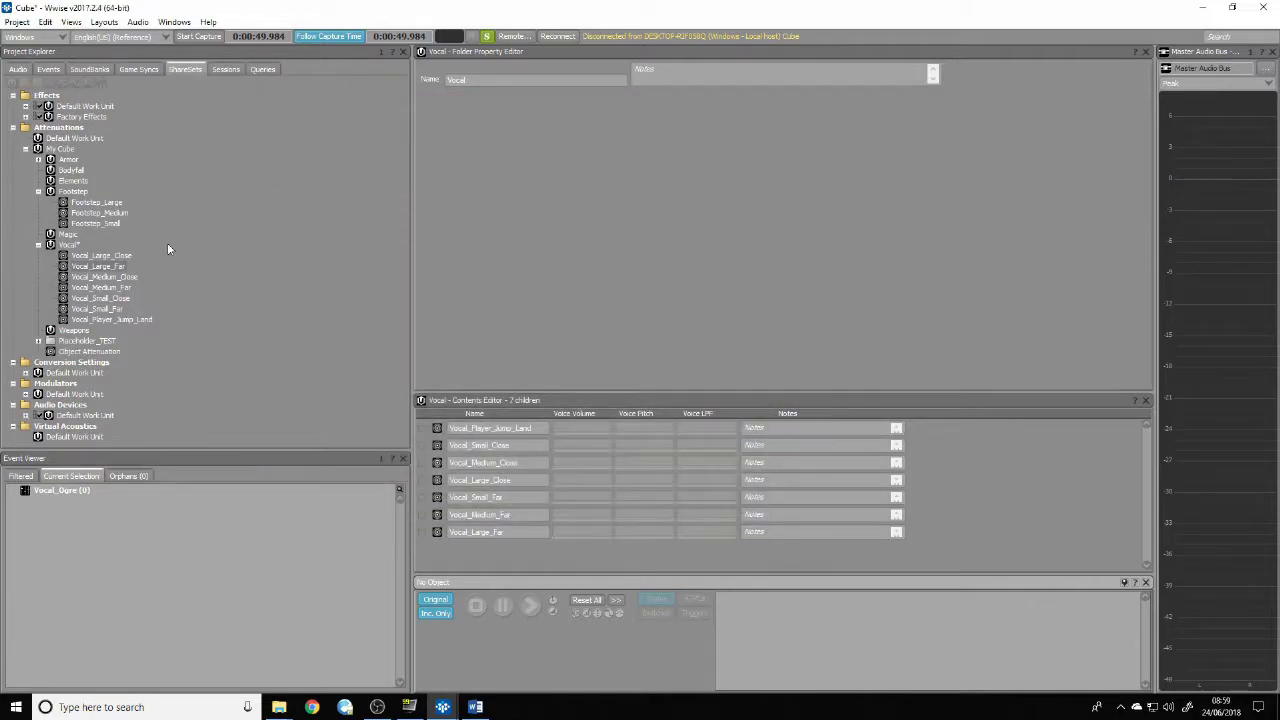
Open the Vocal_Medium_Close attenuation and delete the intermediate points from its Output Bus volume curve
{"action": "double_click", "coordinate": [126, 277]}
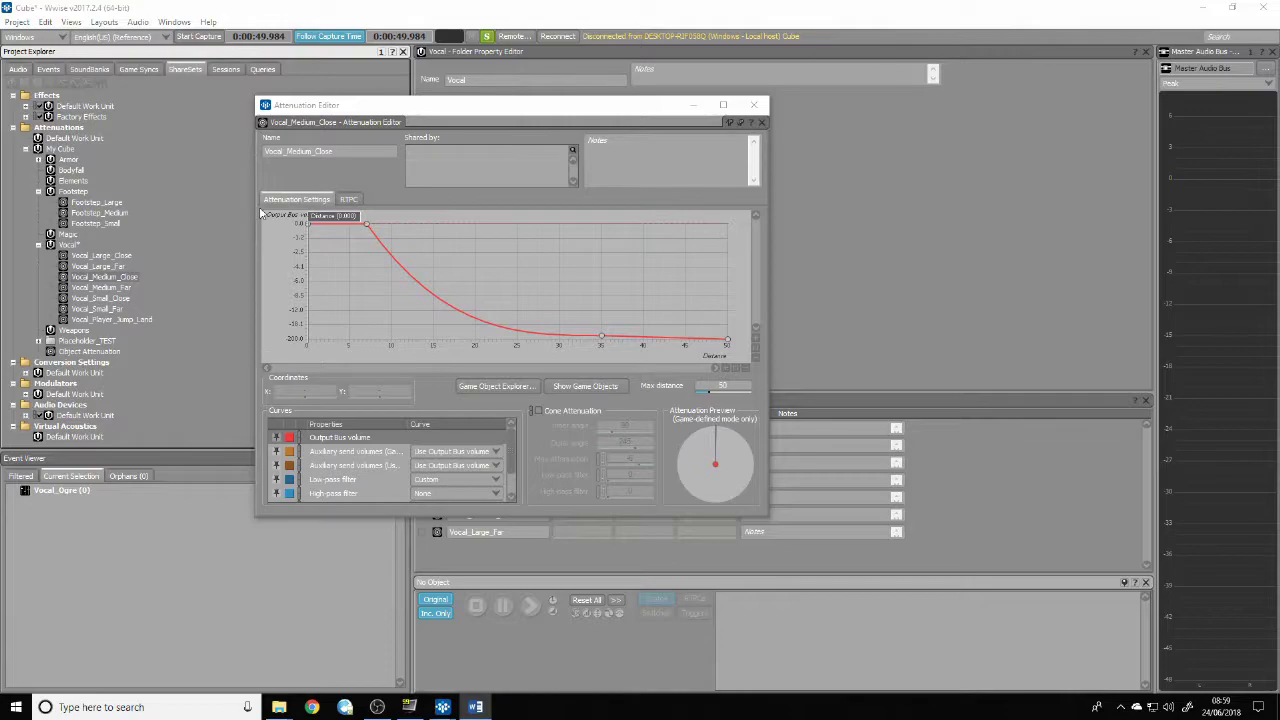
{"action": "left_click", "coordinate": [742, 385]}
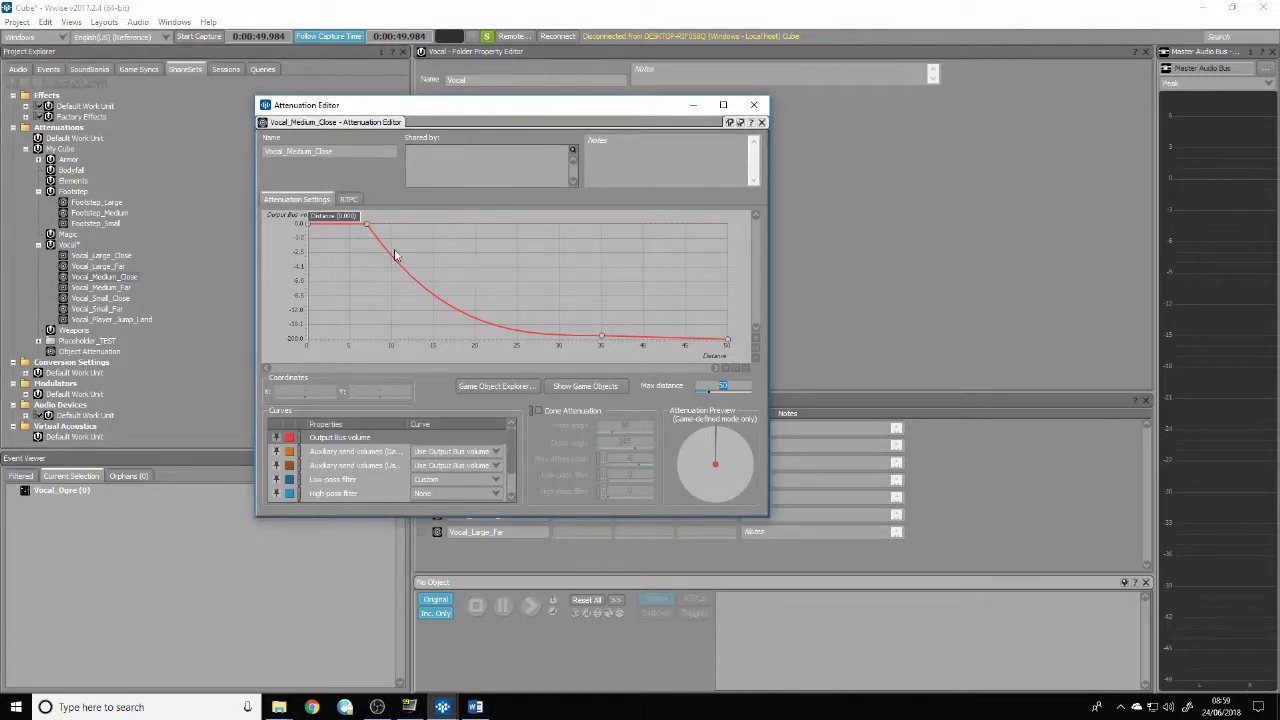
{"action": "left_click", "coordinate": [603, 339]}
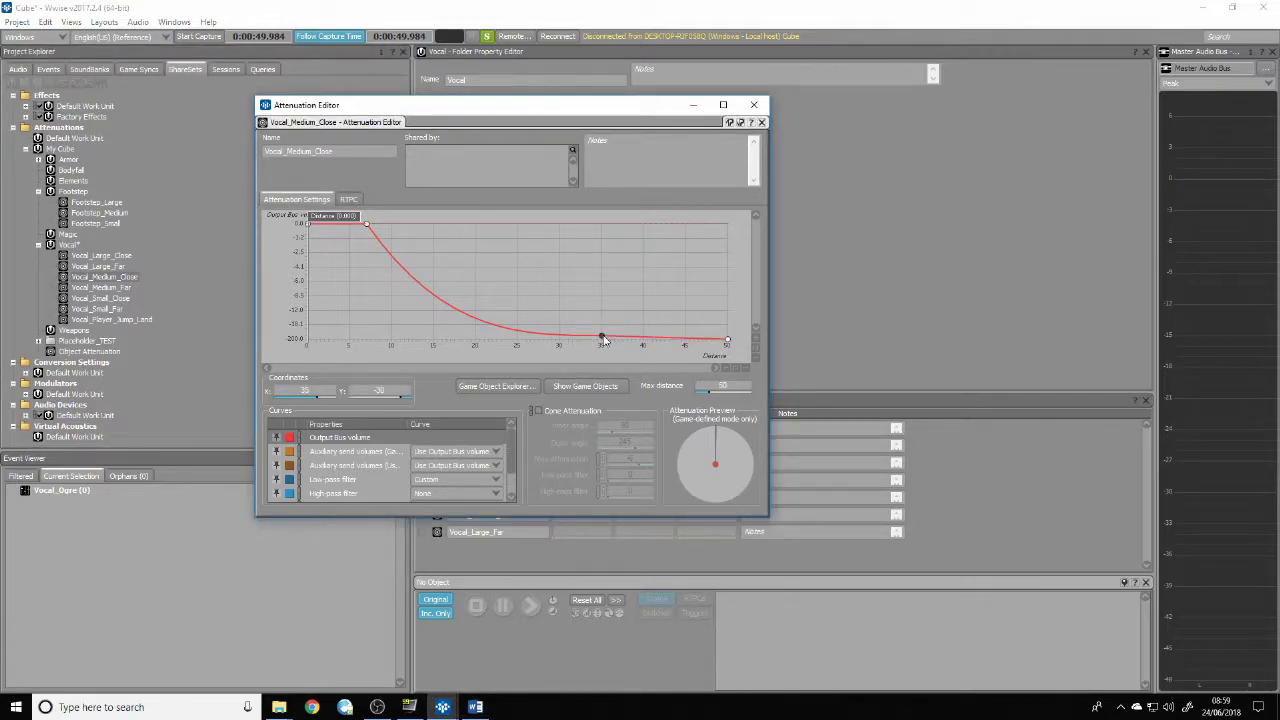
{"action": "key", "text": "Delete"}
{"action": "left_click", "coordinate": [368, 225]}
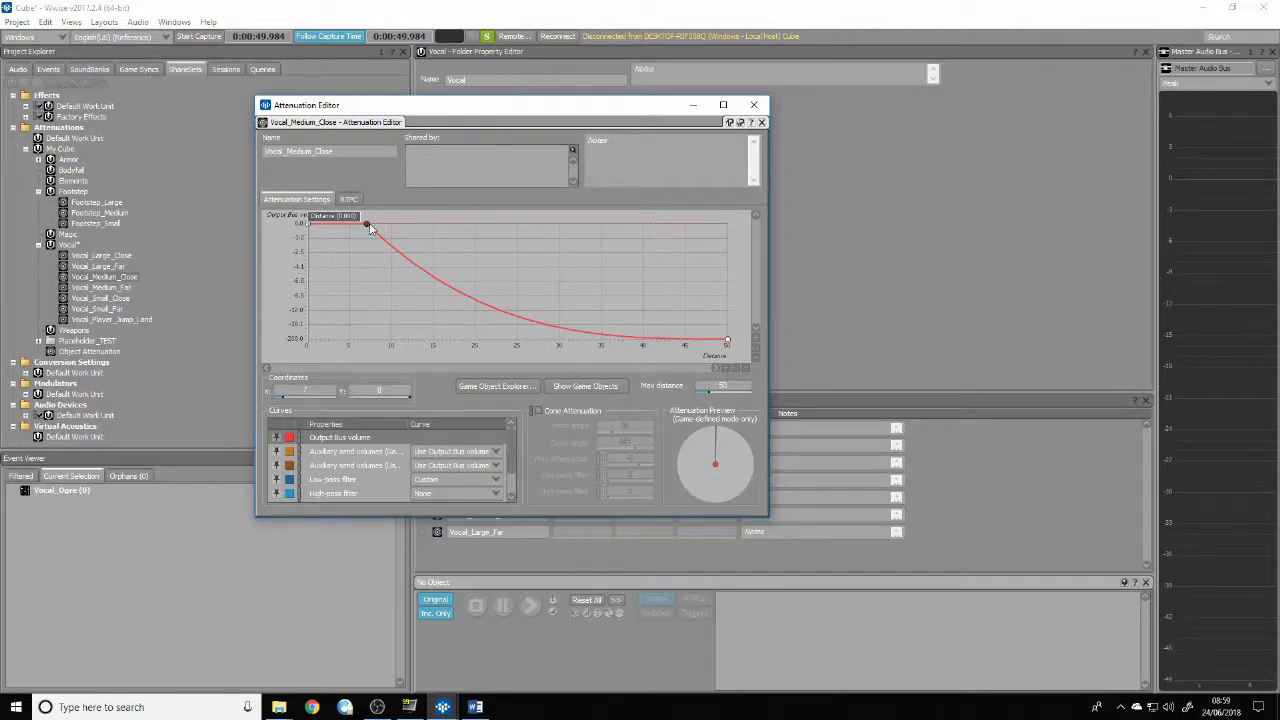
Add a point near the start of Vocal_Medium_Close's volume curve and set its coordinates to X 7.5, Y 0
{"action": "left_click_drag", "start_coordinate": [370, 229], "coordinate": [375, 242]}
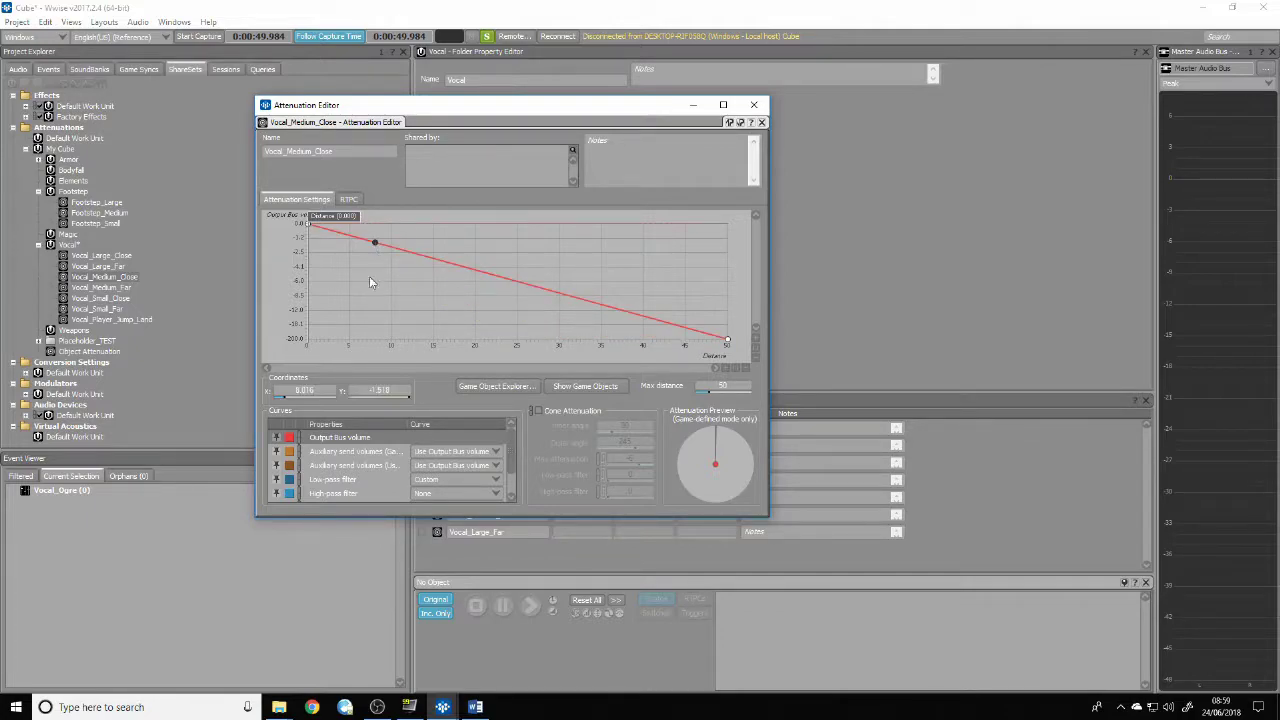
{"action": "double_click", "coordinate": [334, 388]}
{"action": "type", "text": "7.5"}
{"action": "key", "text": "Tab"}
{"action": "type", "text": "0"}
{"action": "key", "text": "Return"}
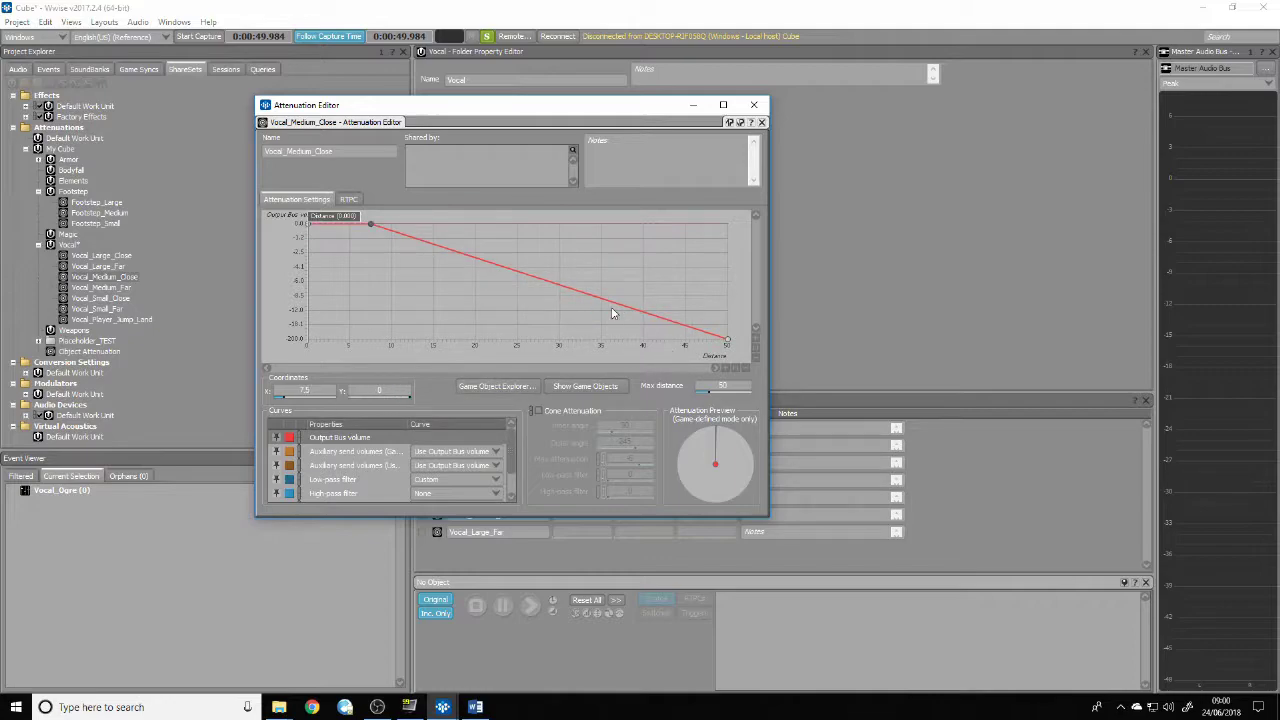
Add a second point midway along Vocal_Medium_Close's volume curve and set its coordinates to X 32, Y -30
{"action": "double_click", "coordinate": [574, 290]}
{"action": "double_click", "coordinate": [303, 390]}
{"action": "type", "text": "32"}
{"action": "key", "text": "Return"}
{"action": "double_click", "coordinate": [395, 390]}
{"action": "key", "text": "BackSpace"}
{"action": "key", "text": "Return"}
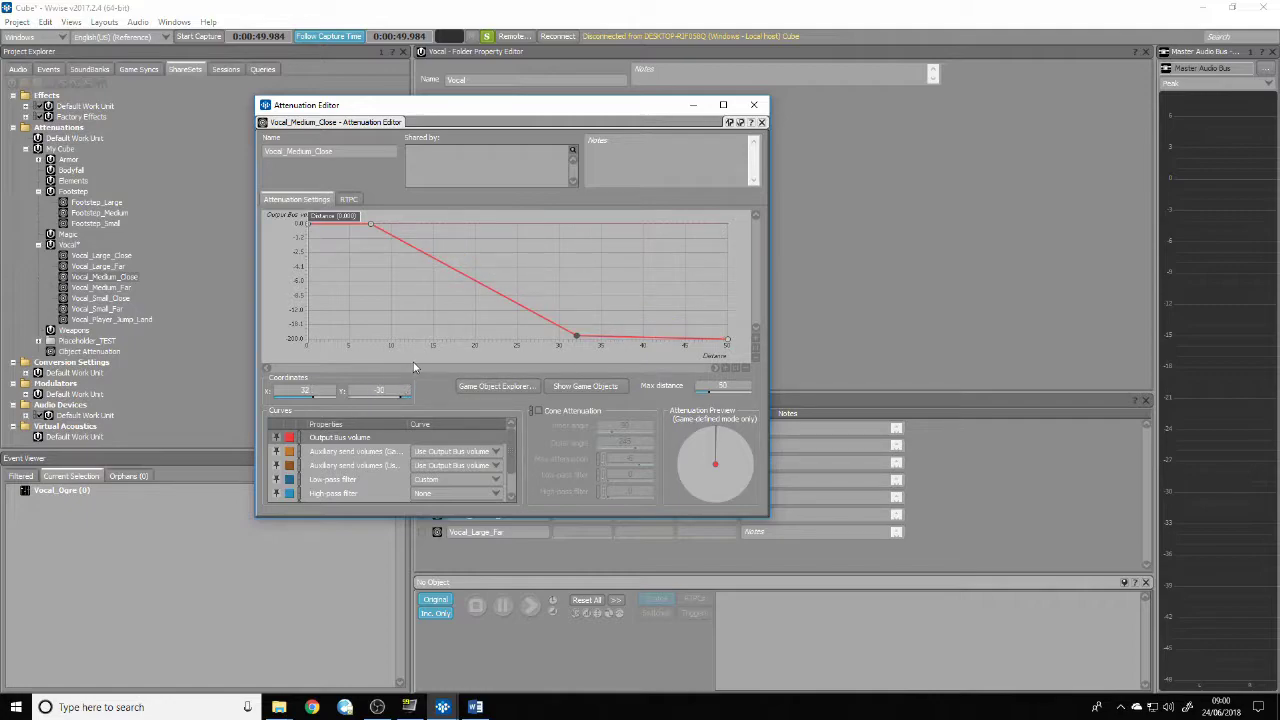
Shape Vocal_Medium_Close's falling segment and last segment as Logarithmic (Base 3), then close the Attenuation Editor
{"action": "right_click", "coordinate": [455, 272]}
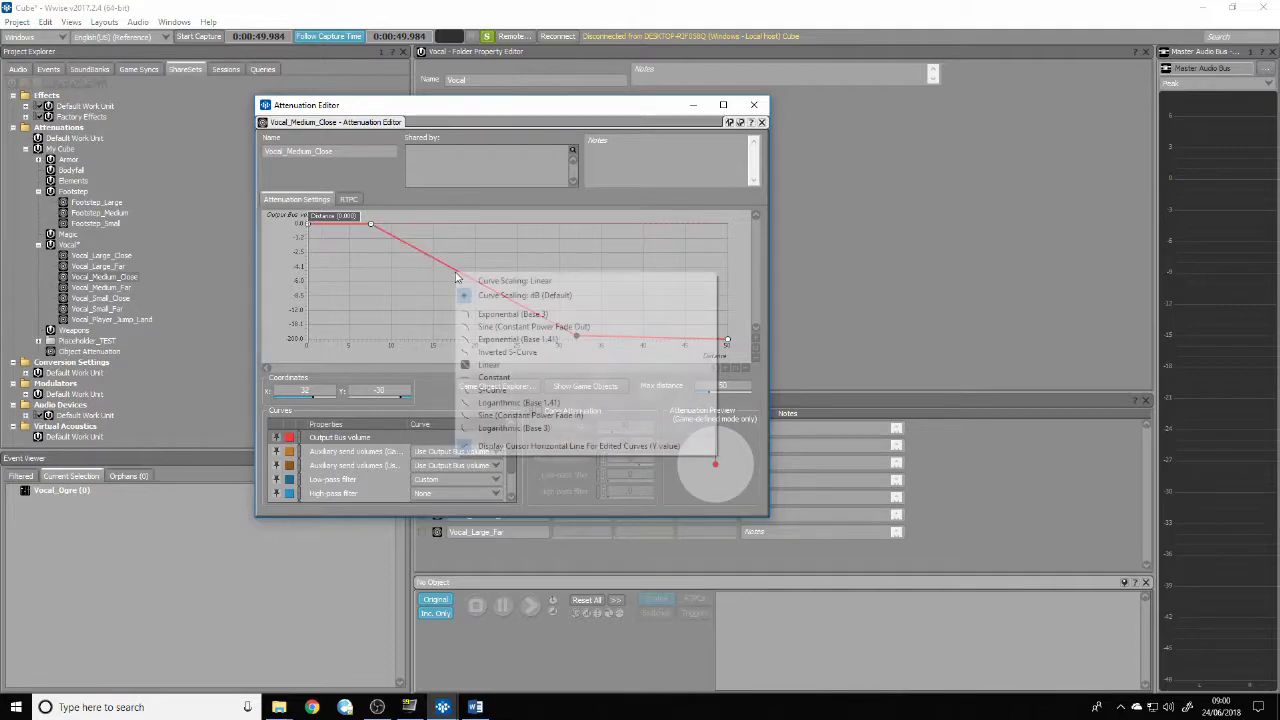
{"action": "left_click", "coordinate": [510, 430]}
{"action": "right_click", "coordinate": [613, 335]}
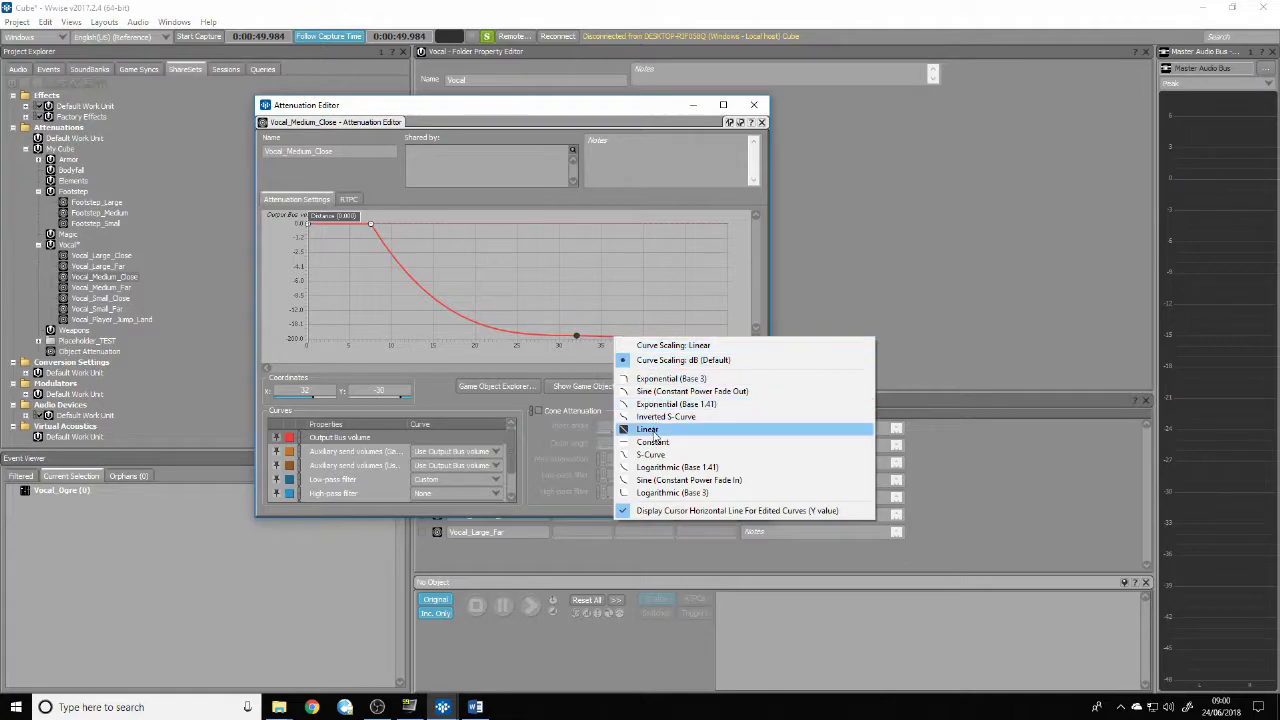
{"action": "left_click", "coordinate": [666, 492]}
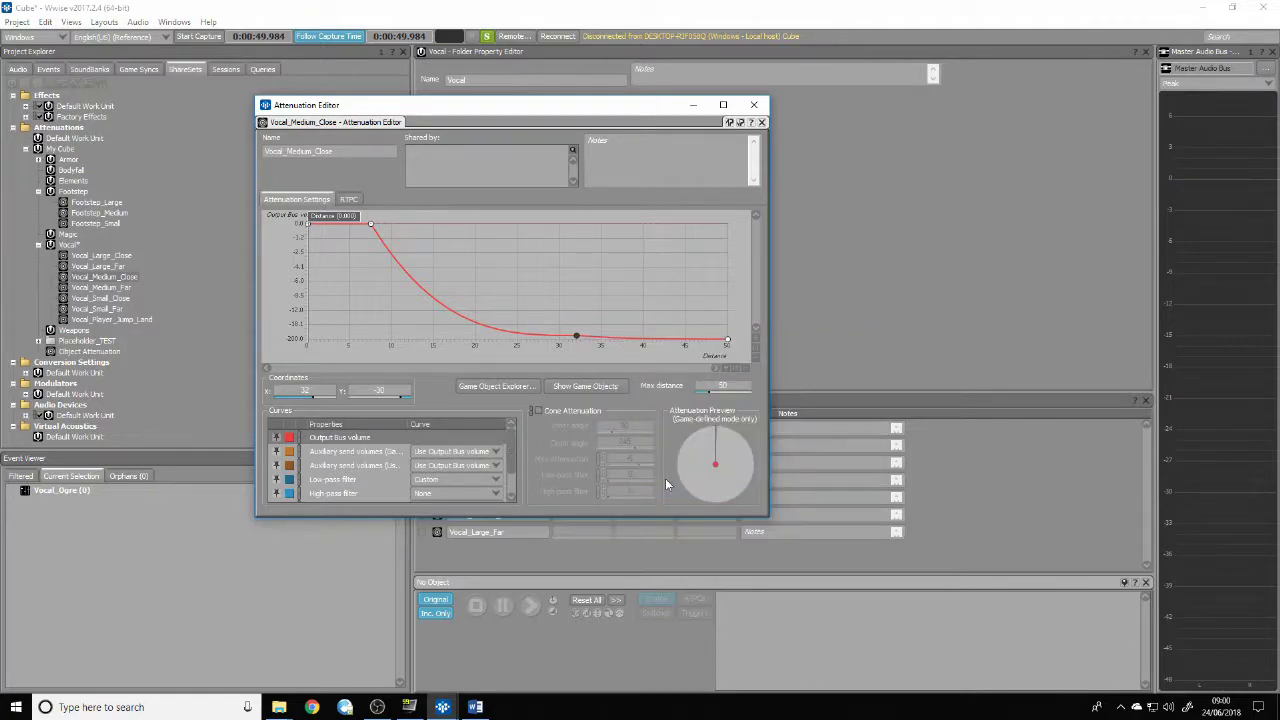
{"action": "left_click", "coordinate": [754, 104]}
Open Vocal_Medium_Far, set its max distance to 70 and delete the intermediate points from its Output Bus volume curve
{"action": "double_click", "coordinate": [125, 290]}
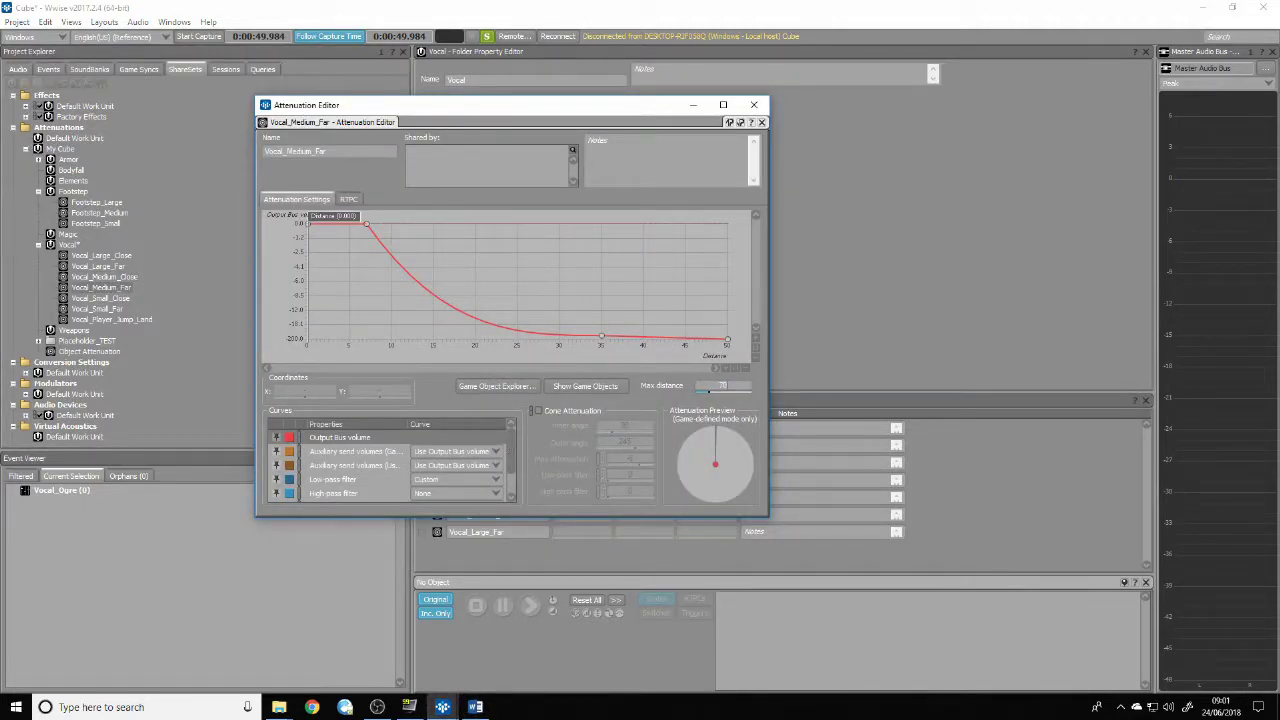
{"action": "key", "text": "Return"}
{"action": "left_click", "coordinate": [603, 338]}
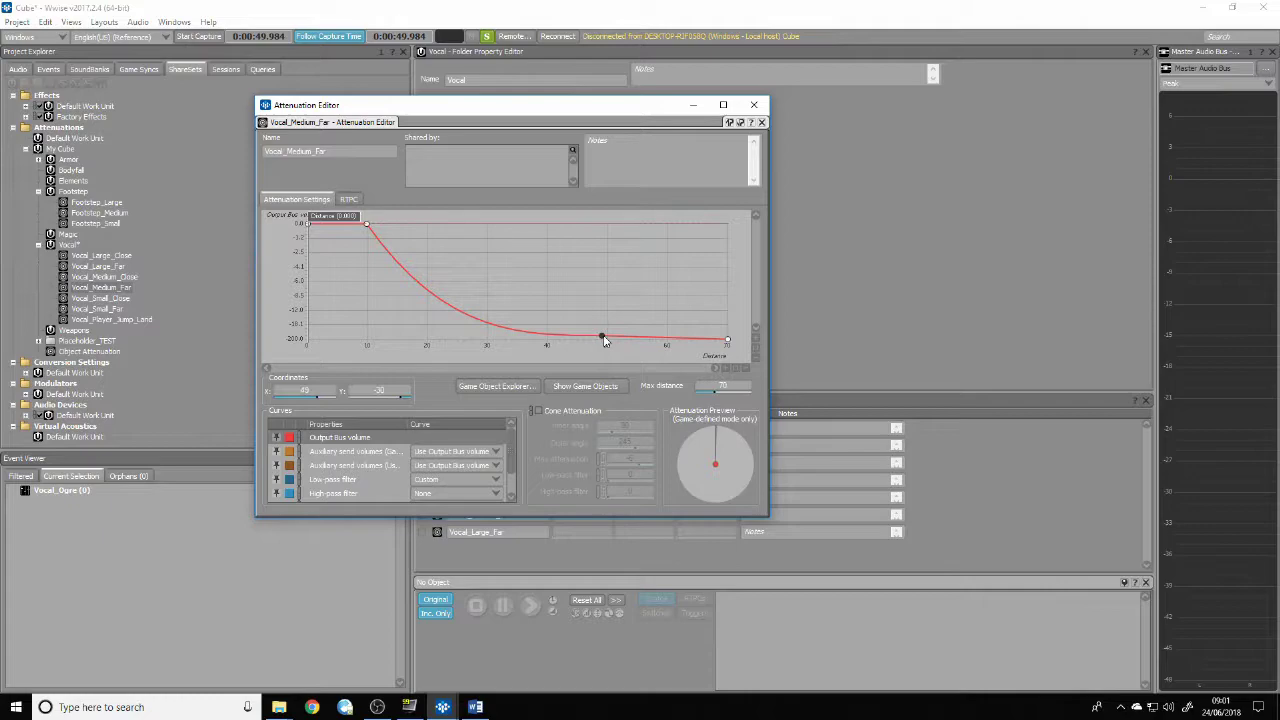
{"action": "key", "text": "Delete"}
{"action": "left_click_drag", "start_coordinate": [367, 226], "coordinate": [366, 231]}
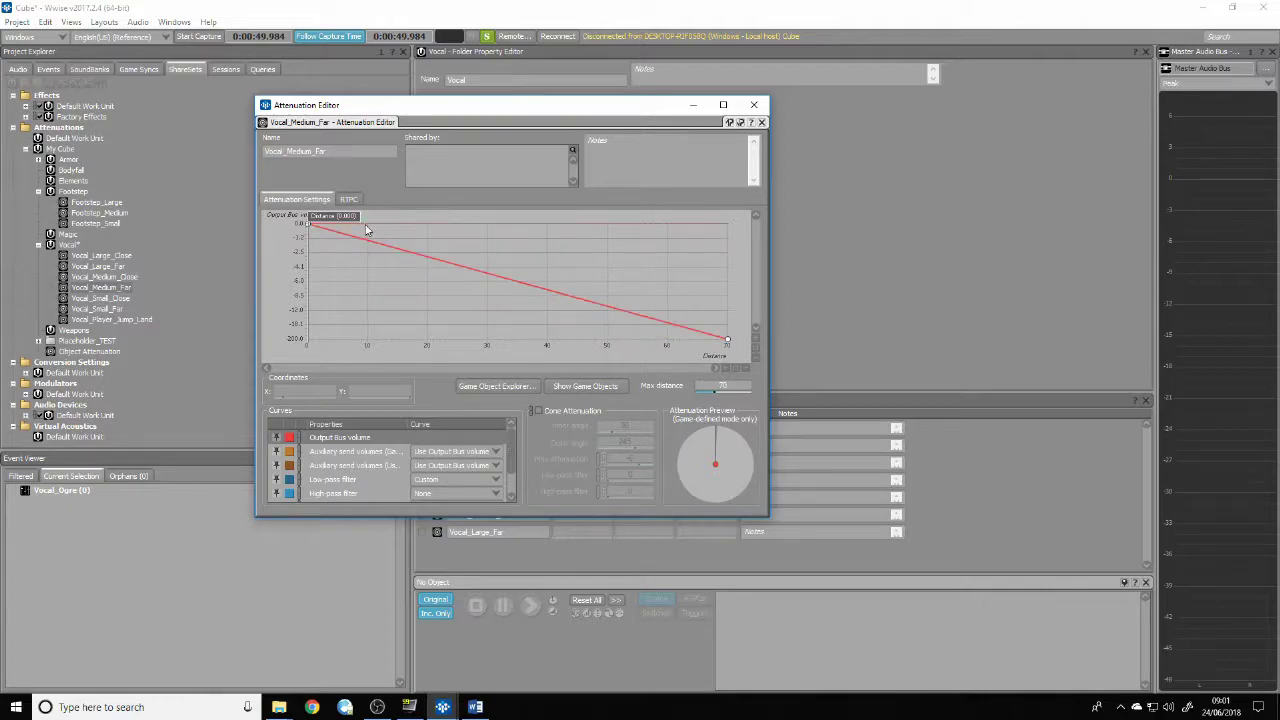
Add a point near the start of Vocal_Medium_Far's volume curve and set its coordinates to X 7.5, Y 0
{"action": "left_click", "coordinate": [362, 243]}
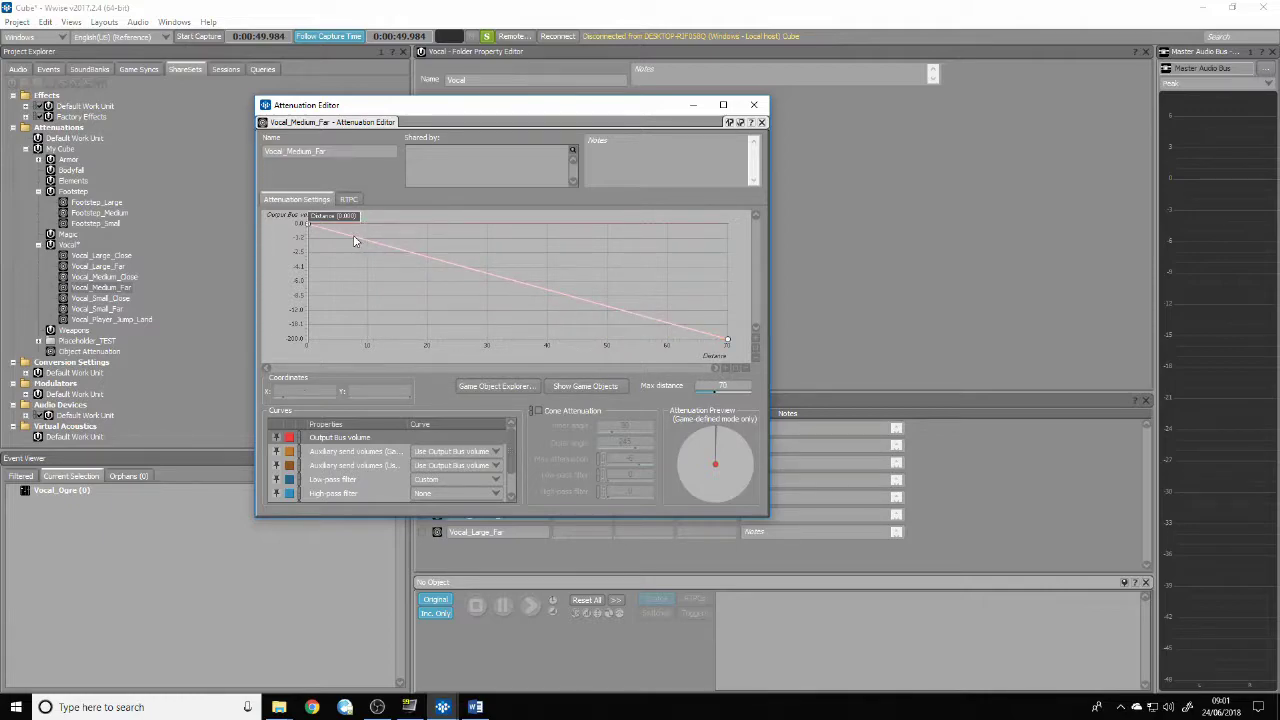
{"action": "double_click", "coordinate": [353, 237]}
{"action": "left_click", "coordinate": [331, 390]}
{"action": "type", "text": "7.5"}
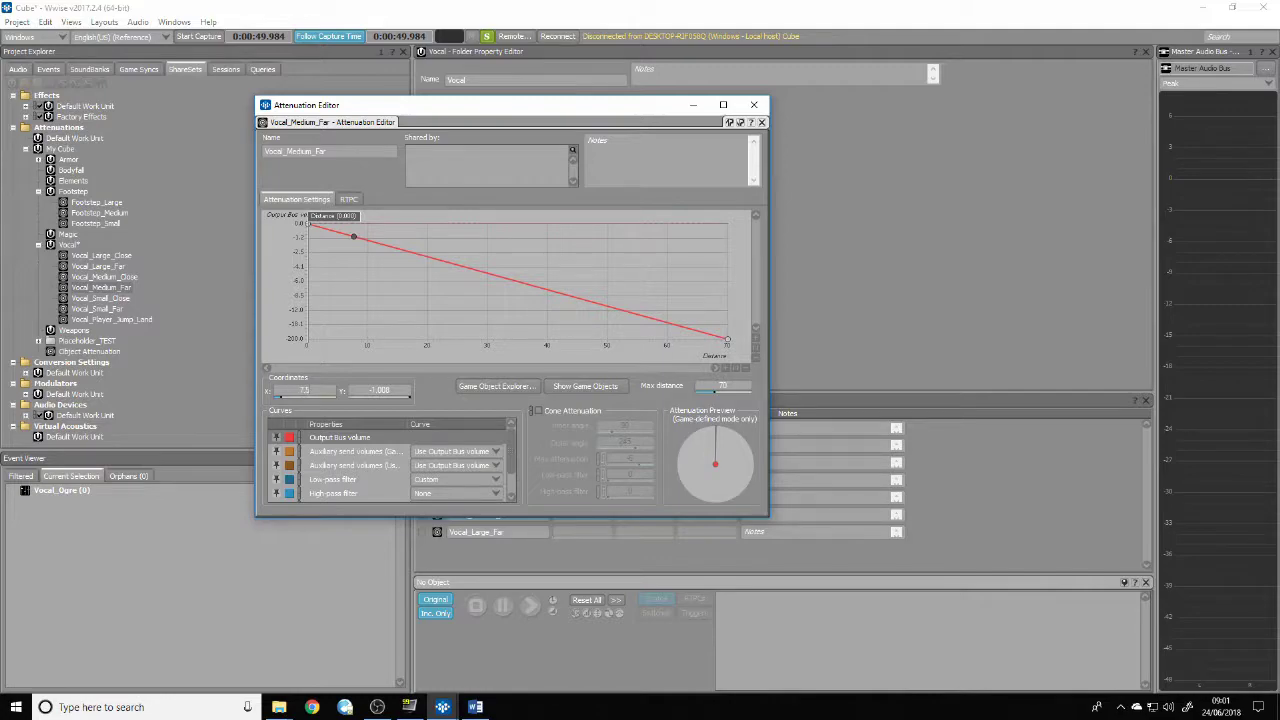
{"action": "left_click", "coordinate": [393, 390]}
{"action": "type", "text": "0"}
{"action": "key", "text": "Return"}
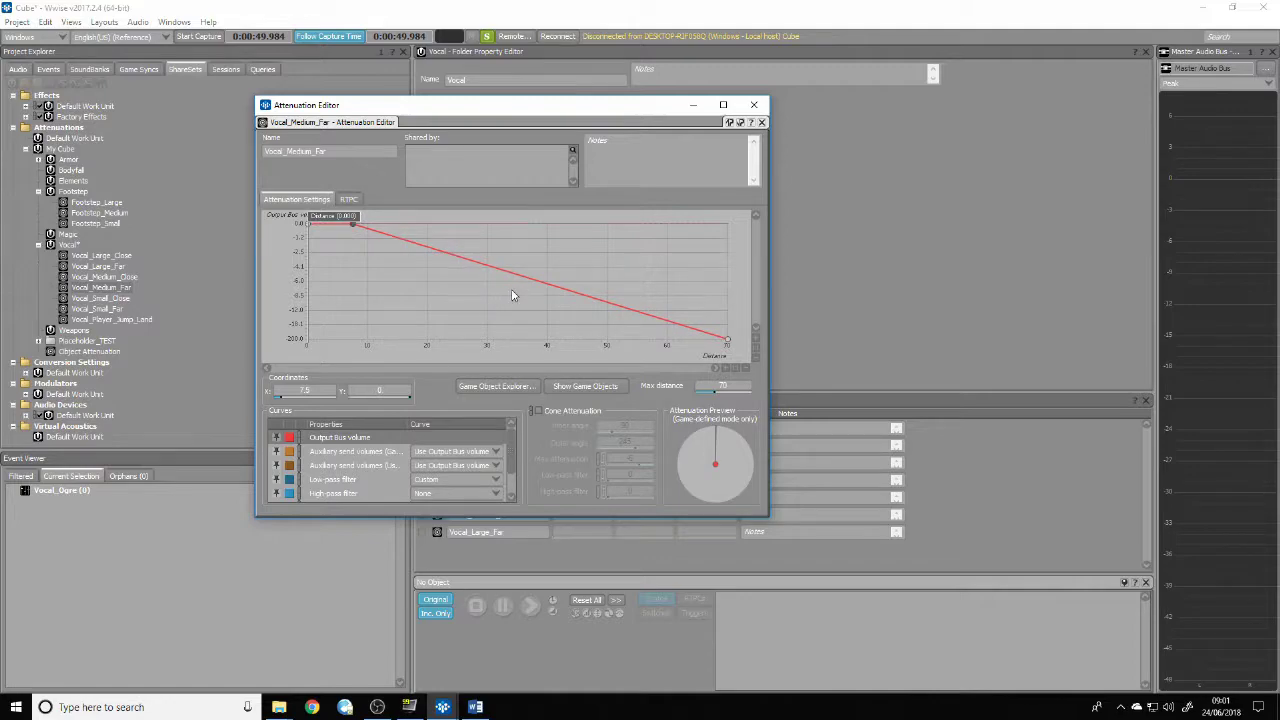
Add a second point midway along Vocal_Medium_Far's volume curve and set its coordinates to X 40, Y -31
{"action": "double_click", "coordinate": [547, 284]}
{"action": "double_click", "coordinate": [334, 387]}
{"action": "double_click", "coordinate": [379, 389]}
{"action": "type", "text": "-31"}
{"action": "key", "text": "Return"}
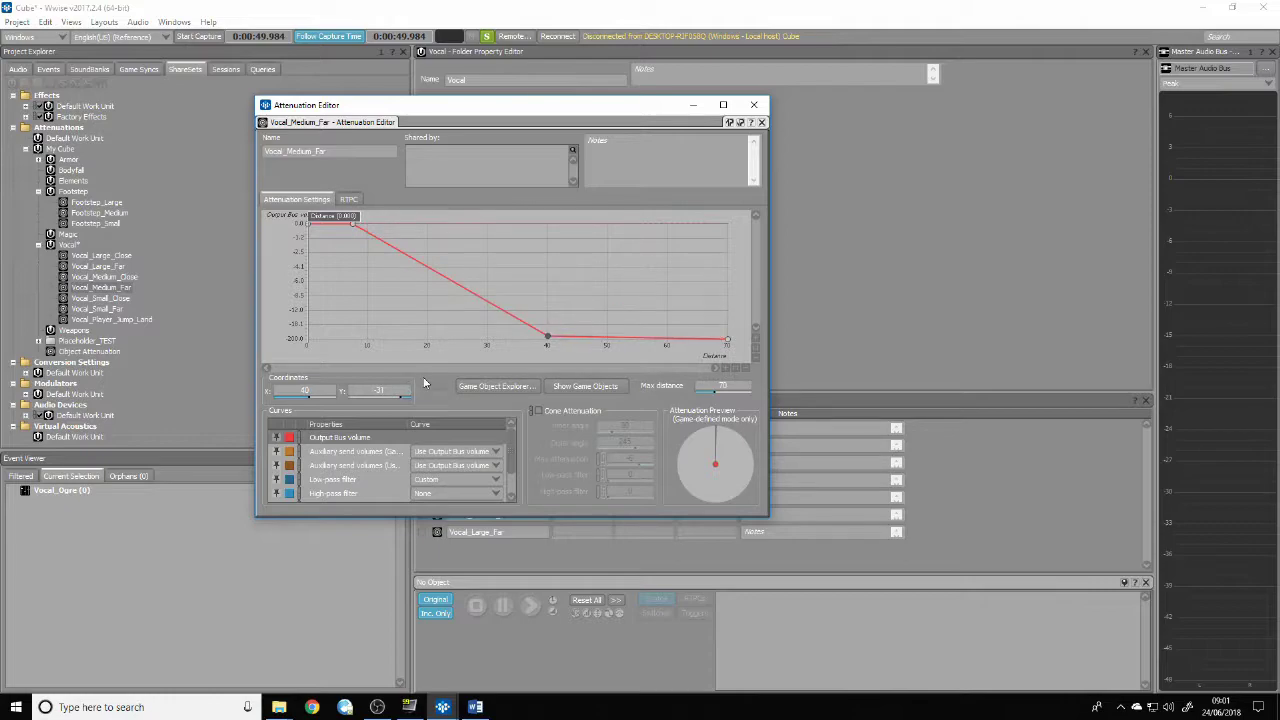
Shape Vocal_Medium_Far's falling segment and last segment as Logarithmic (Base 3), then close the Attenuation Editor
{"action": "right_click", "coordinate": [445, 277]}
{"action": "left_click", "coordinate": [490, 431]}
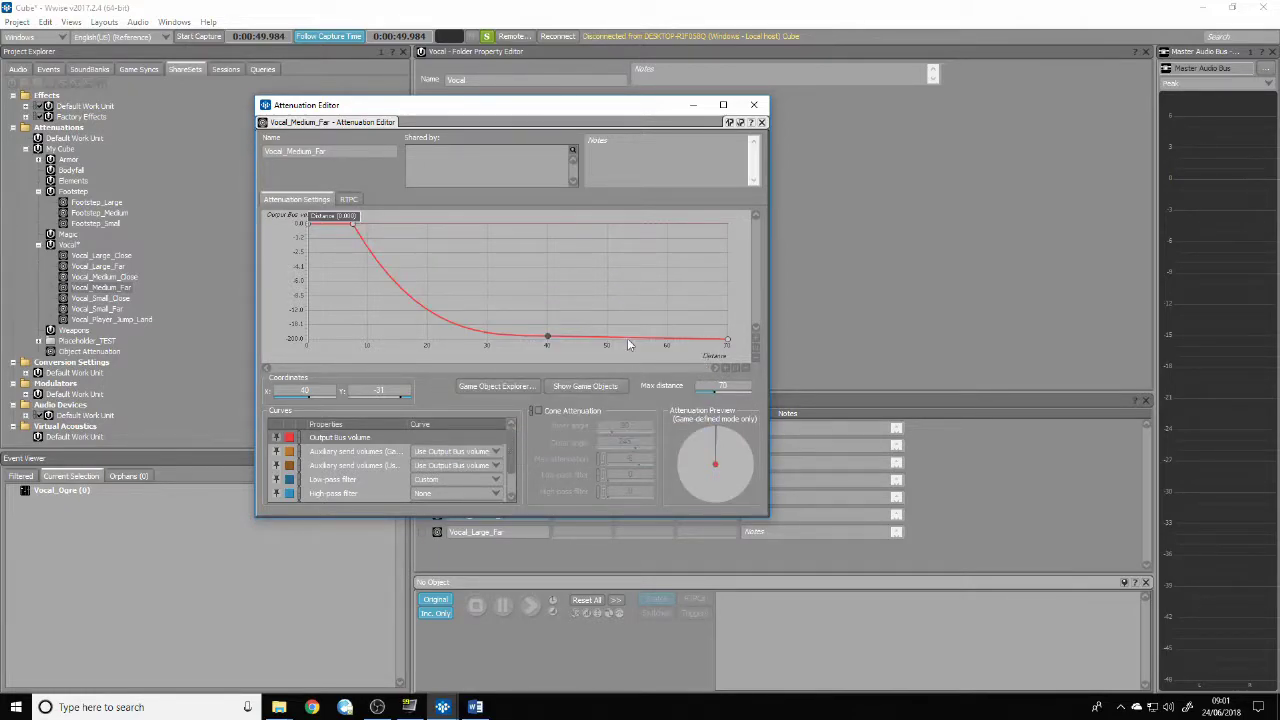
{"action": "right_click", "coordinate": [629, 345]}
{"action": "left_click", "coordinate": [687, 496]}
{"action": "left_click", "coordinate": [754, 104]}
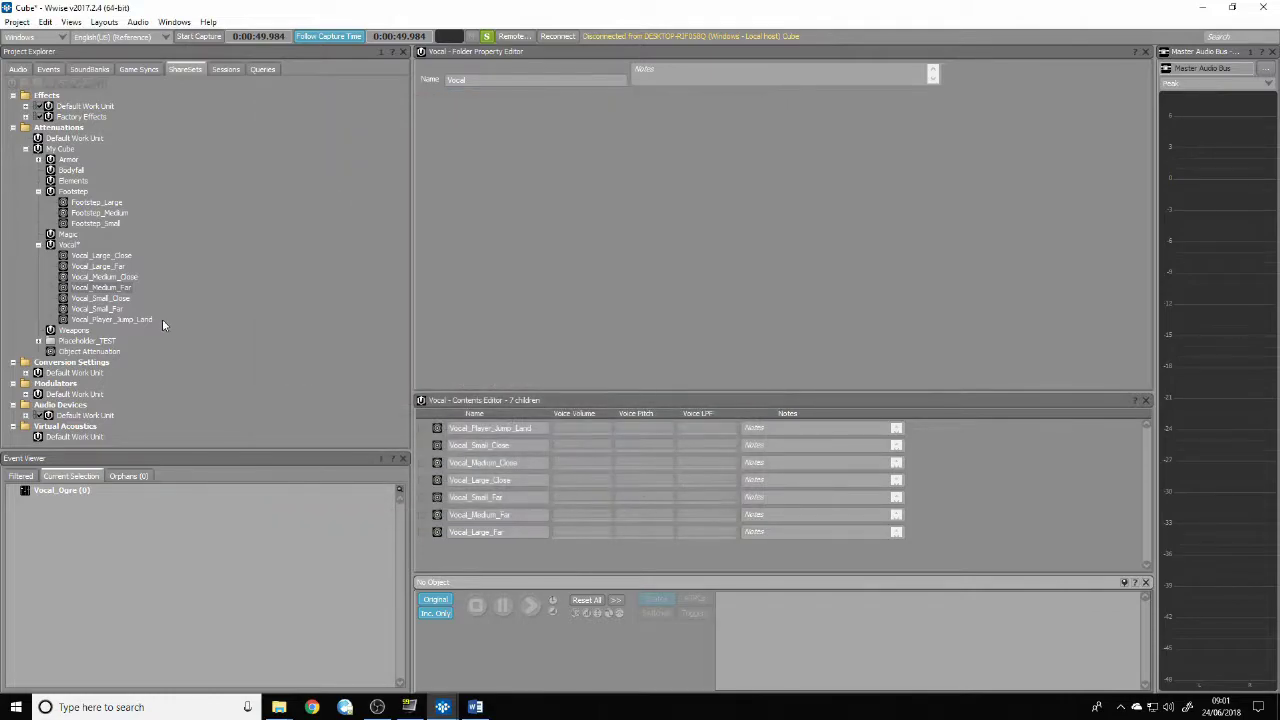
Open Vocal_Small_Close, set its max distance to 35 and delete the intermediate points from its Output Bus volume curve
{"action": "double_click", "coordinate": [106, 299]}
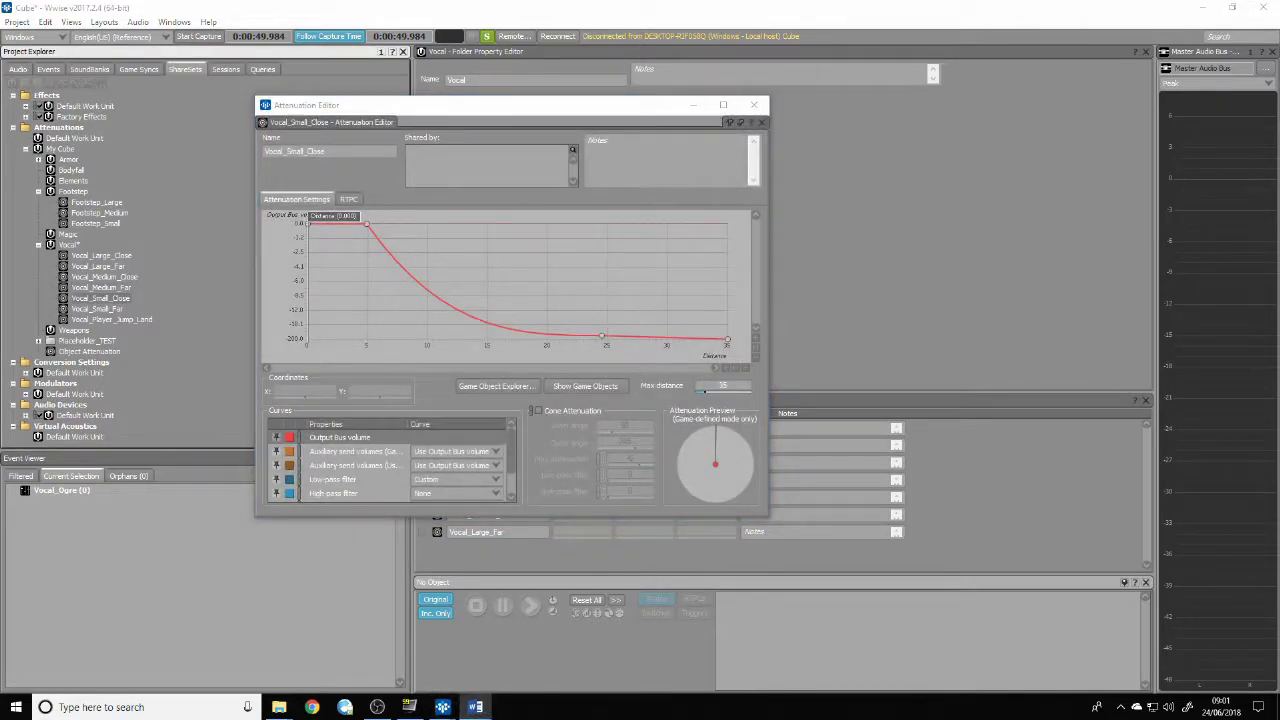
{"action": "left_click", "coordinate": [724, 385]}
{"action": "type", "text": "15"}
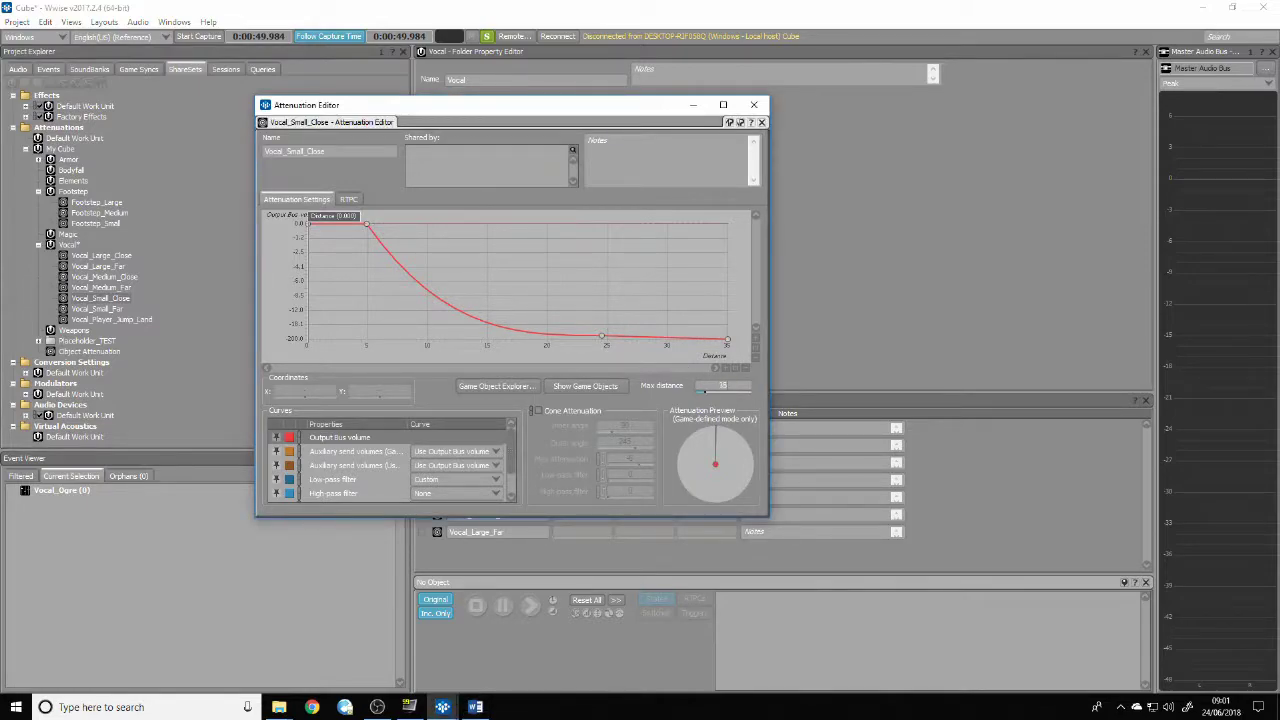
{"action": "double_click", "coordinate": [601, 338]}
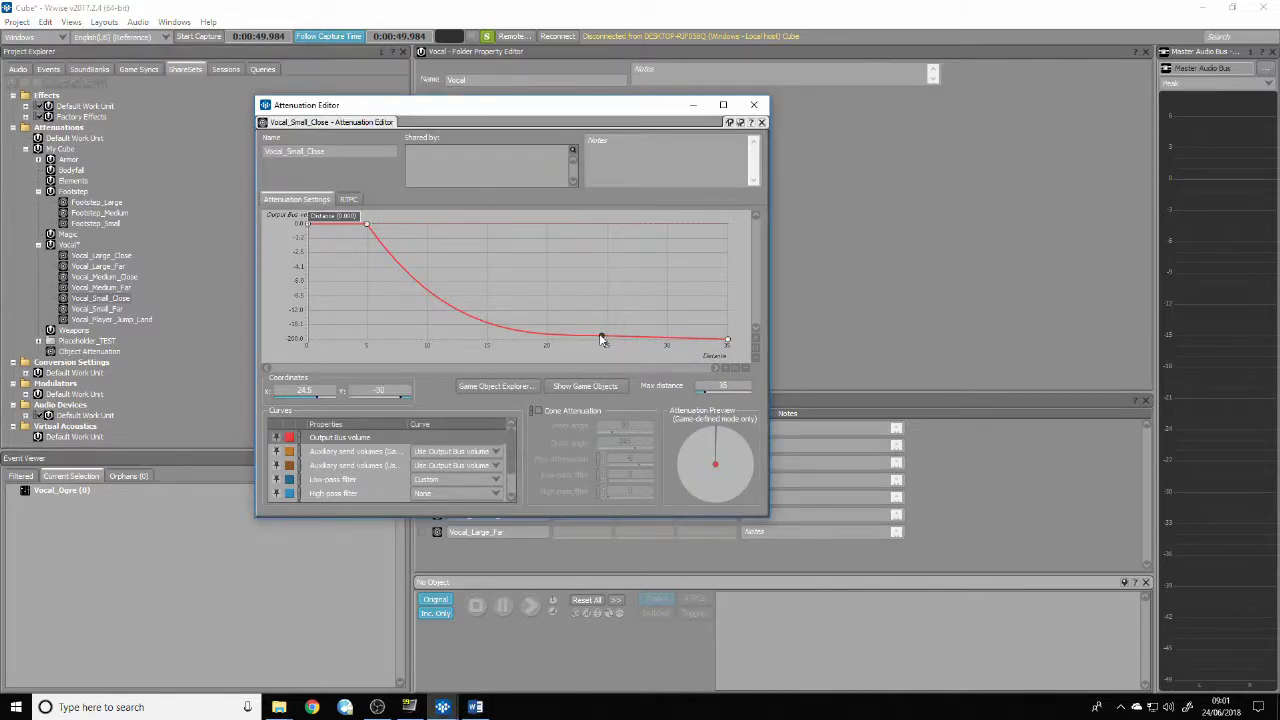
{"action": "key", "text": "Delete"}
{"action": "left_click", "coordinate": [368, 223]}
{"action": "key", "text": "Delete"}
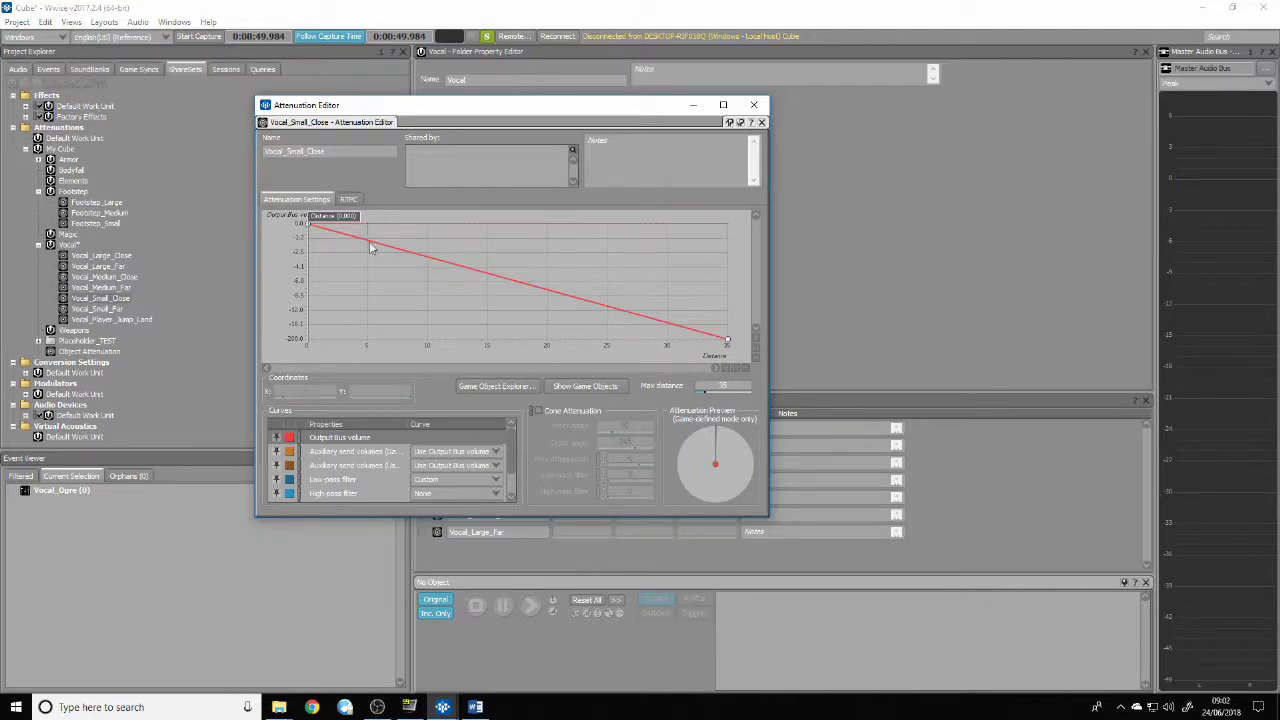
Add a point near the start of Vocal_Small_Close's volume curve and set its coordinates to X 5, Y 0
{"action": "double_click", "coordinate": [368, 242]}
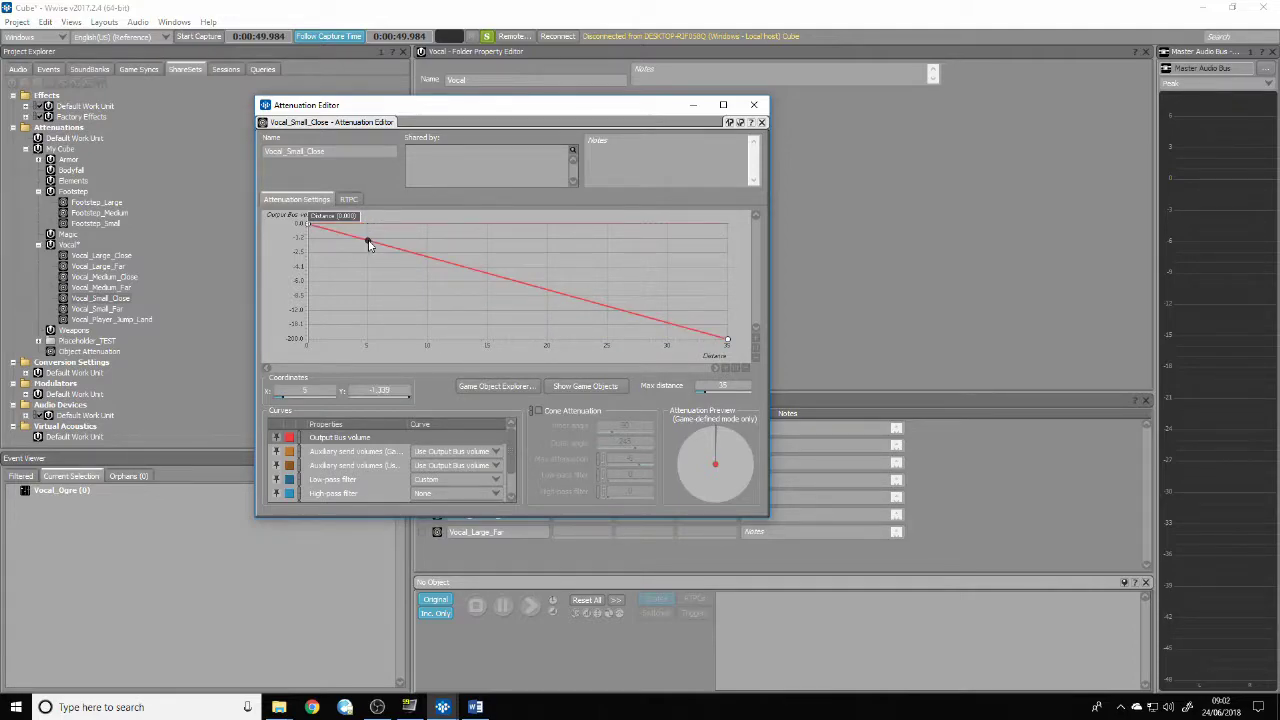
{"action": "double_click", "coordinate": [329, 388]}
{"action": "double_click", "coordinate": [385, 389]}
{"action": "type", "text": "0"}
{"action": "key", "text": "Return"}
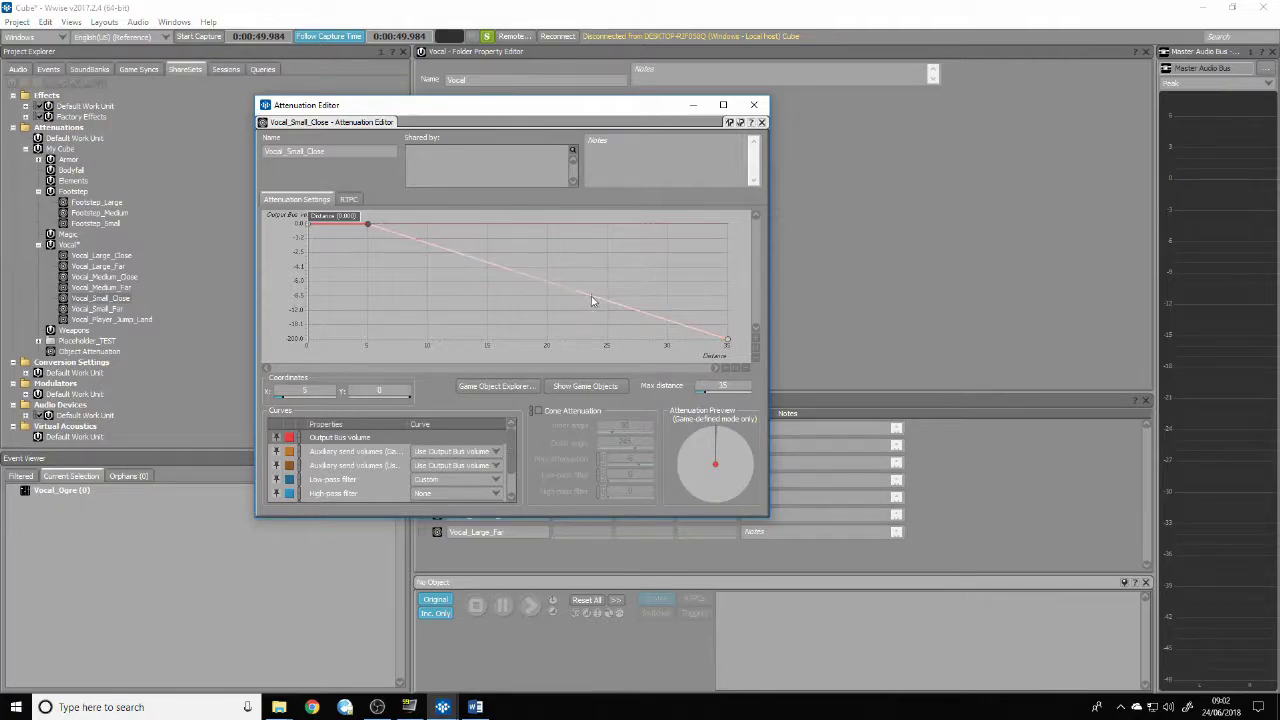
Shape Vocal_Small_Close's falling volume segment as Logarithmic (Base 3) and close the Attenuation Editor
{"action": "right_click", "coordinate": [566, 286]}
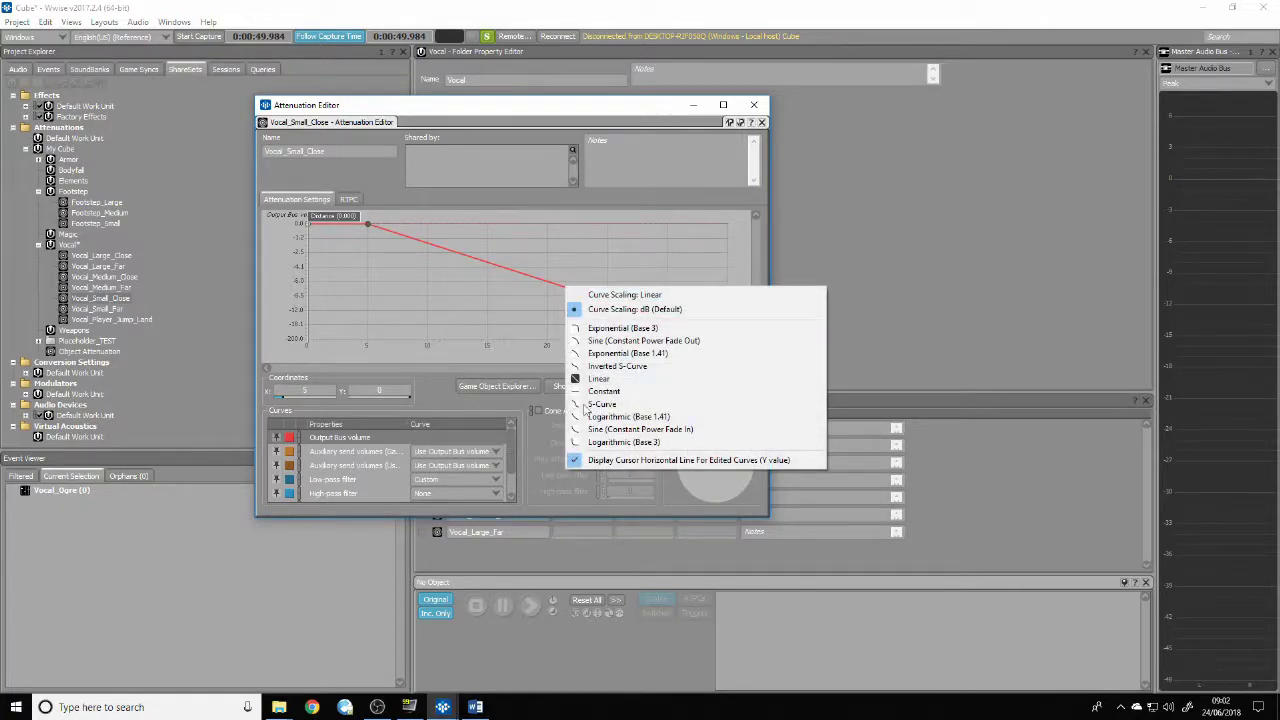
{"action": "left_click", "coordinate": [624, 442]}
{"action": "left_click", "coordinate": [762, 121]}
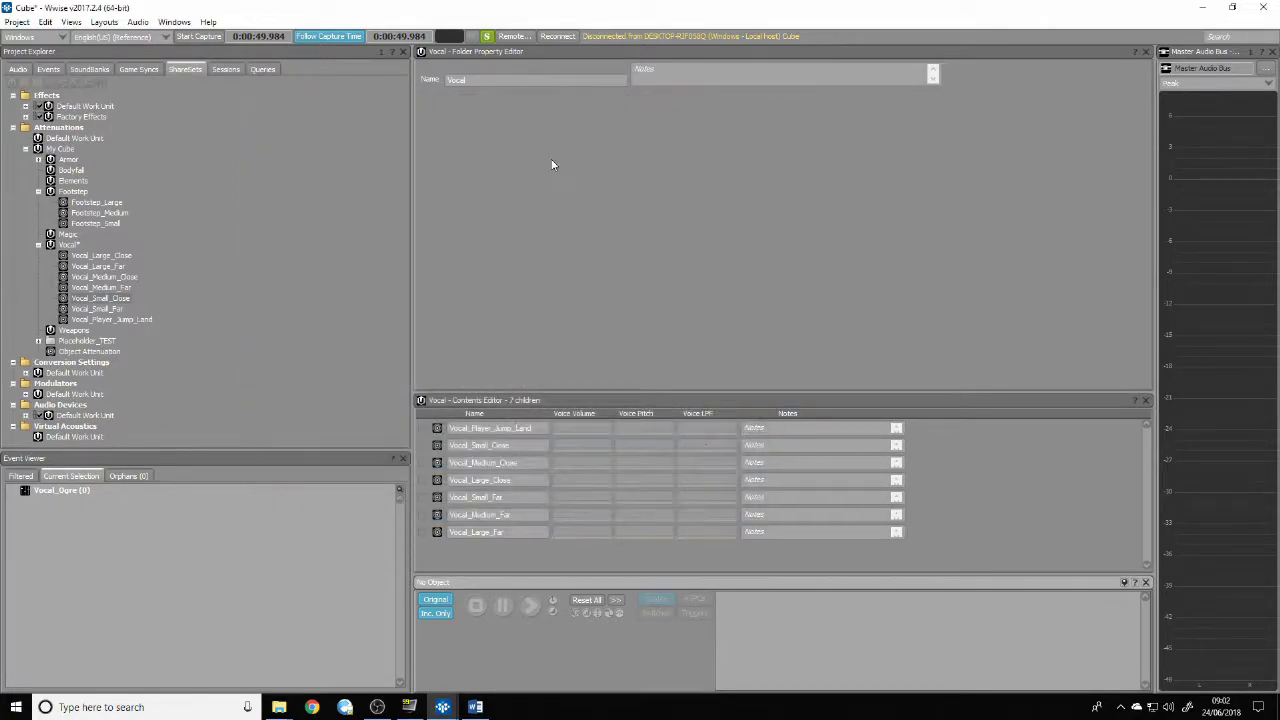
Open Vocal_Small_Far, set its max distance to 50 and delete the intermediate points from its Output Bus volume curve
{"action": "double_click", "coordinate": [98, 308]}
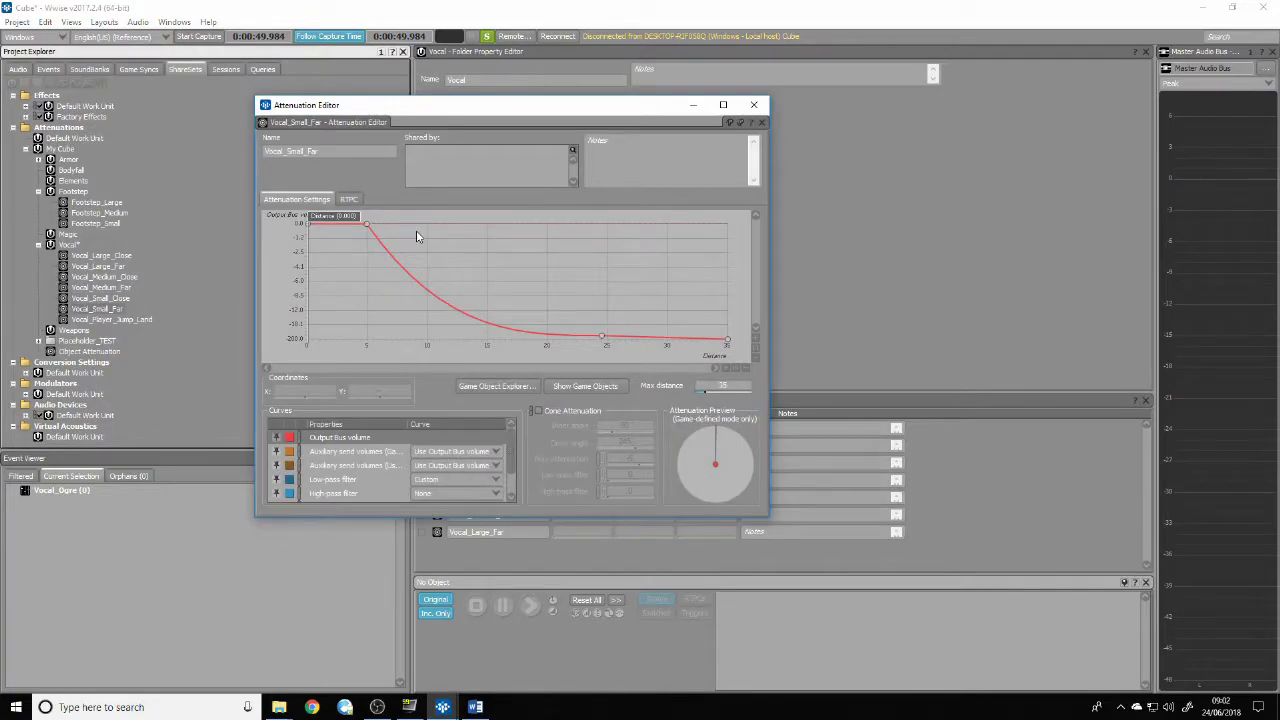
{"action": "left_click", "coordinate": [724, 385]}
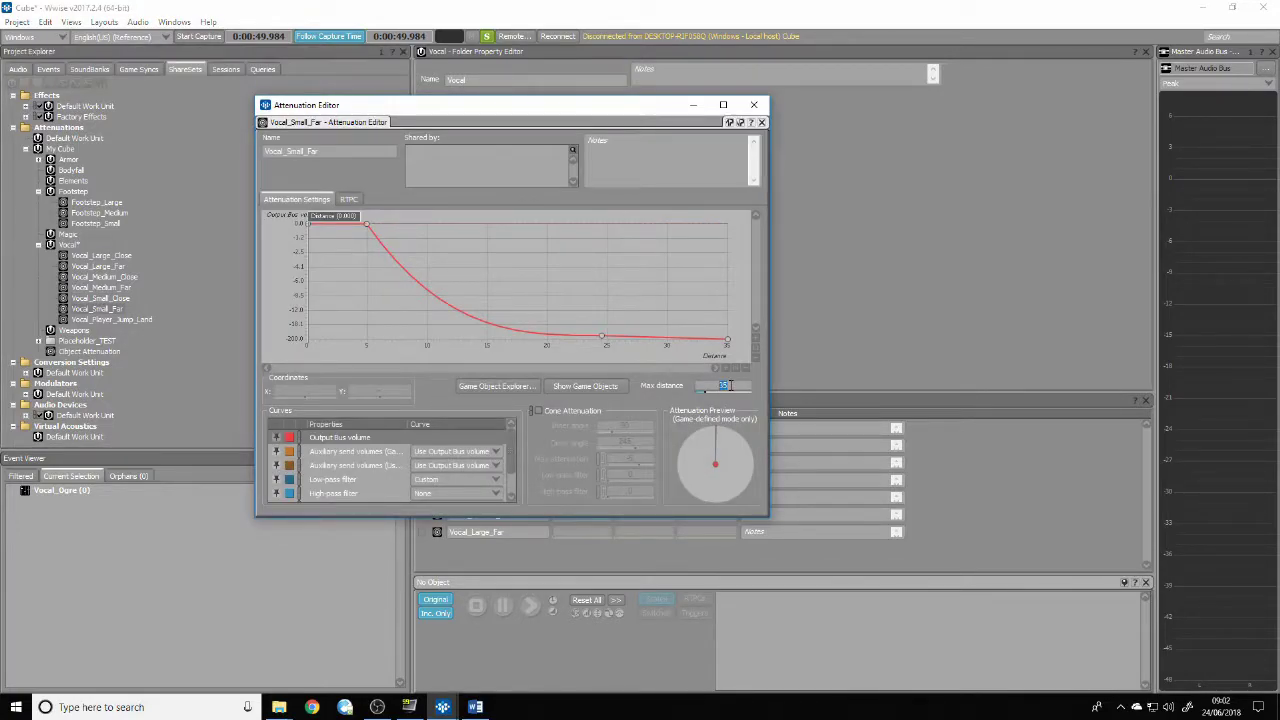
{"action": "type", "text": "50"}
{"action": "key", "text": "Return"}
{"action": "left_click", "coordinate": [601, 338]}
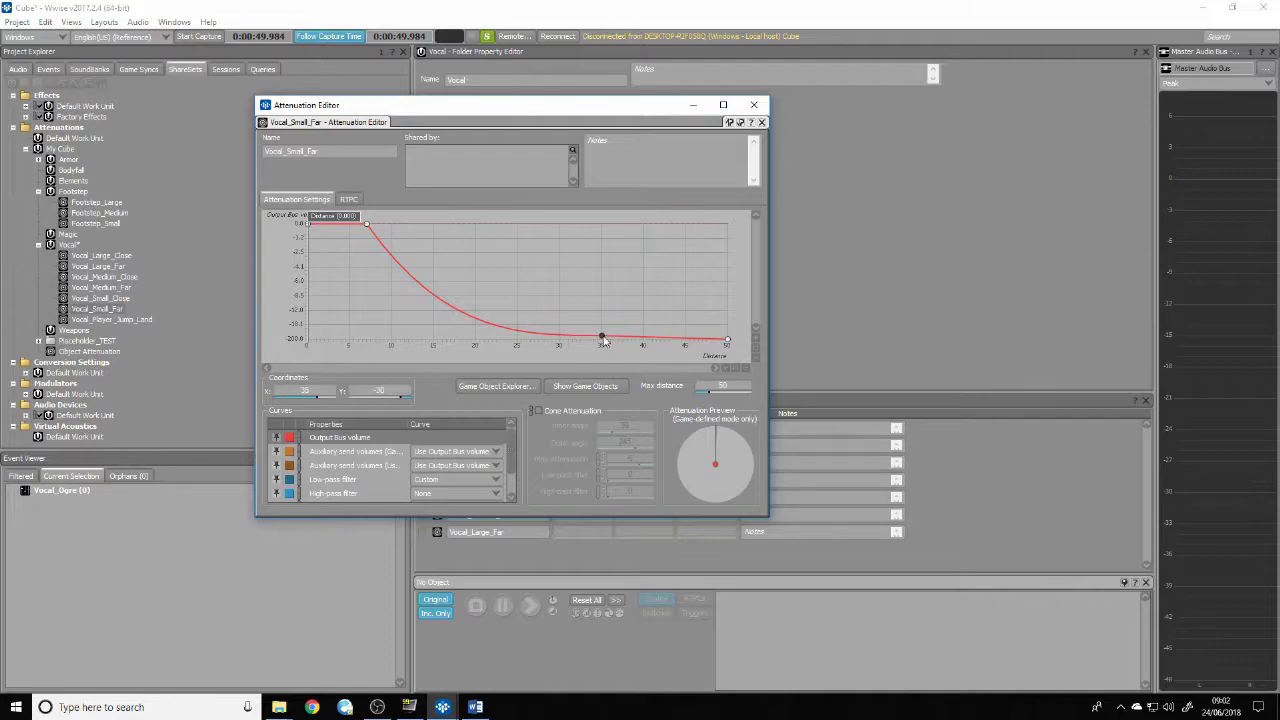
{"action": "key", "text": "Delete"}
{"action": "left_click", "coordinate": [368, 223]}
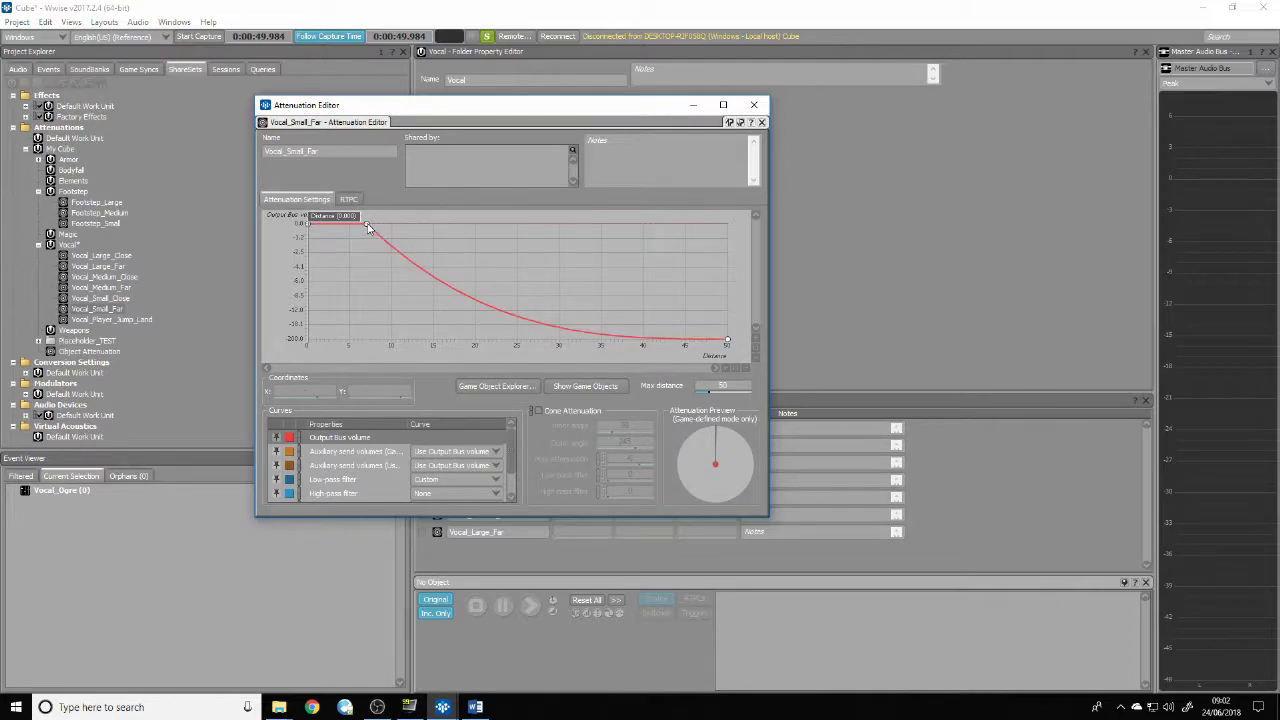
{"action": "key", "text": "Delete"}
Add a point near the start of Vocal_Small_Far's volume curve and set its coordinates to X 7.5, Y 0
{"action": "double_click", "coordinate": [350, 236]}
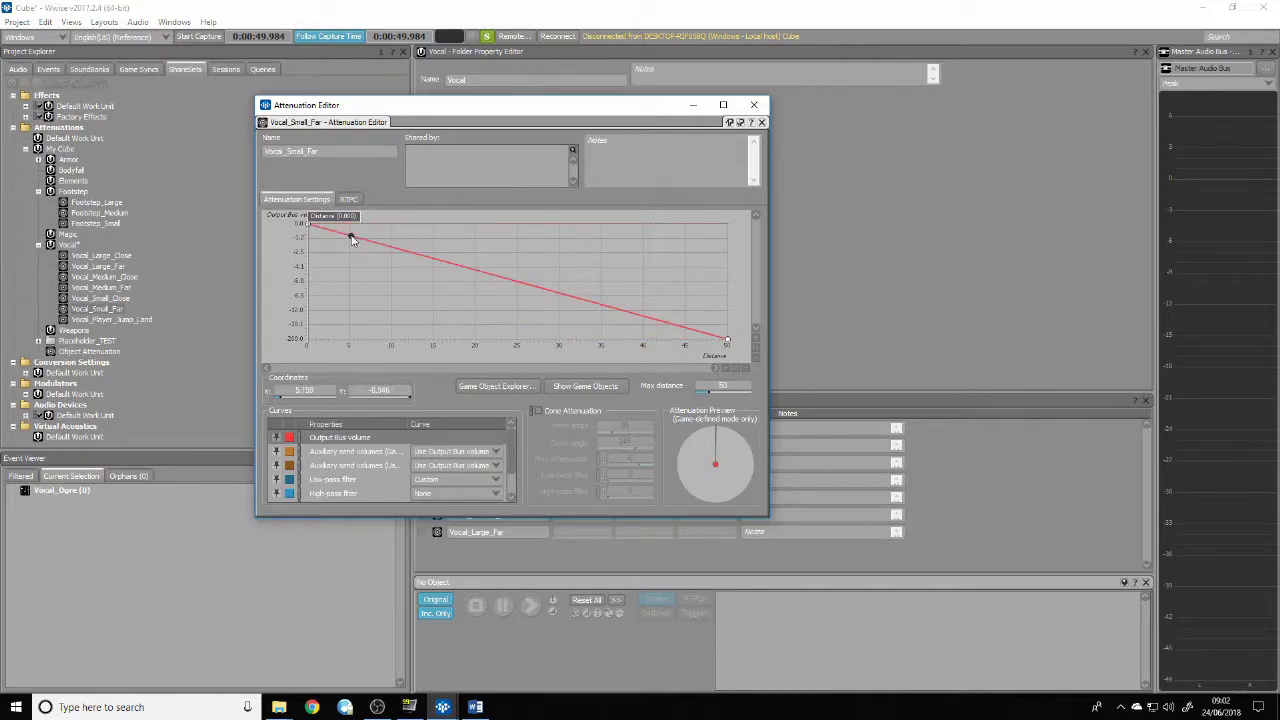
{"action": "double_click", "coordinate": [323, 392]}
{"action": "type", "text": ".5"}
{"action": "key", "text": "Return"}
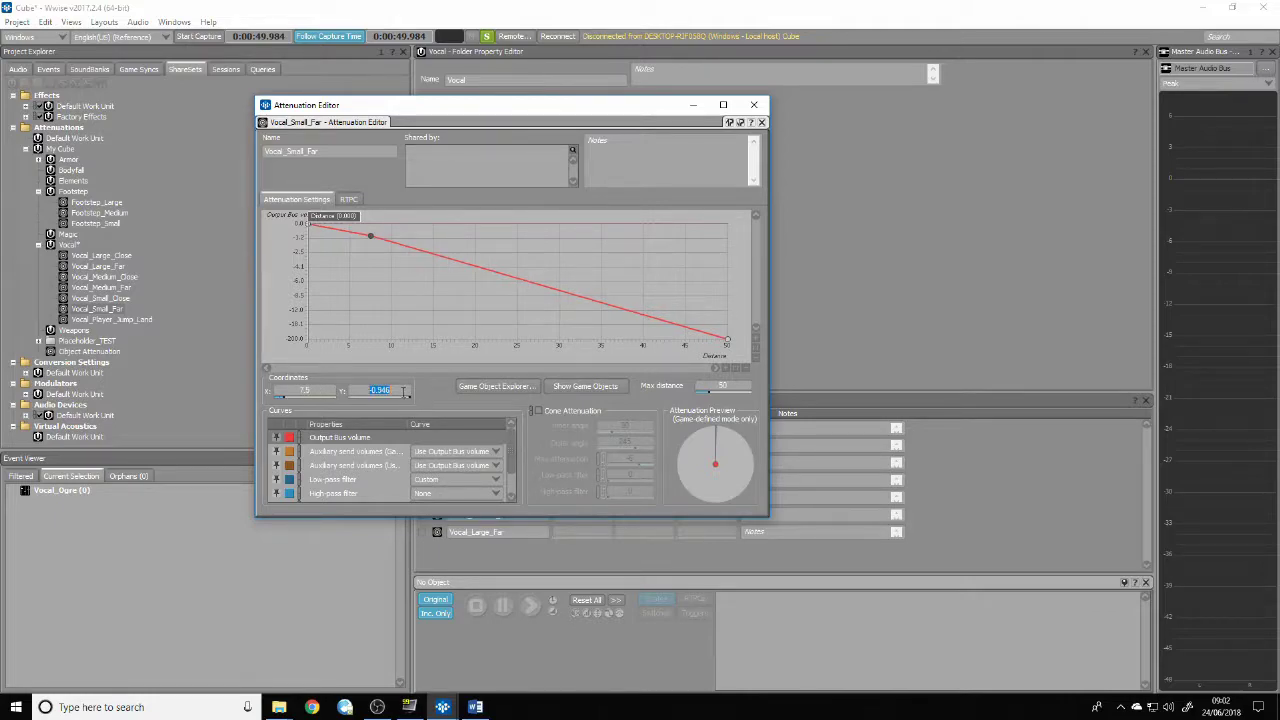
{"action": "type", "text": "0"}
{"action": "key", "text": "Return"}
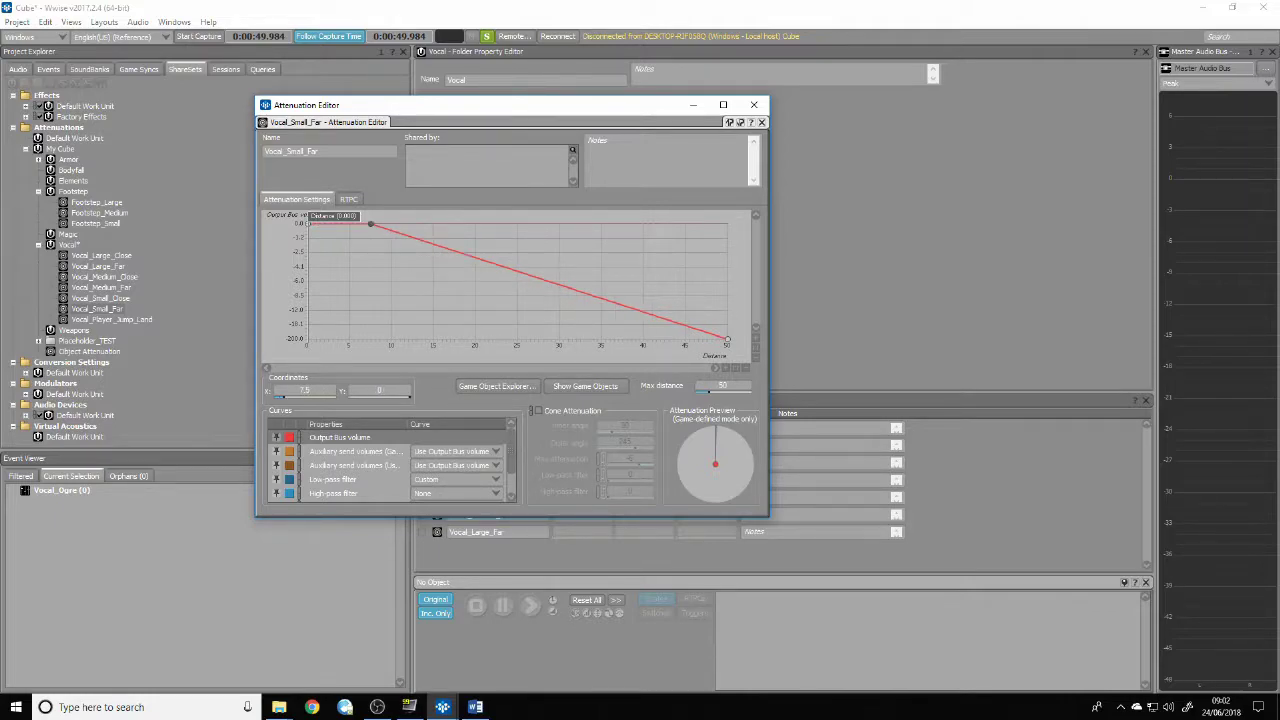
Shape Vocal_Small_Far's falling volume segment as Logarithmic (Base 3) and close the Attenuation Editor
{"action": "right_click", "coordinate": [491, 262]}
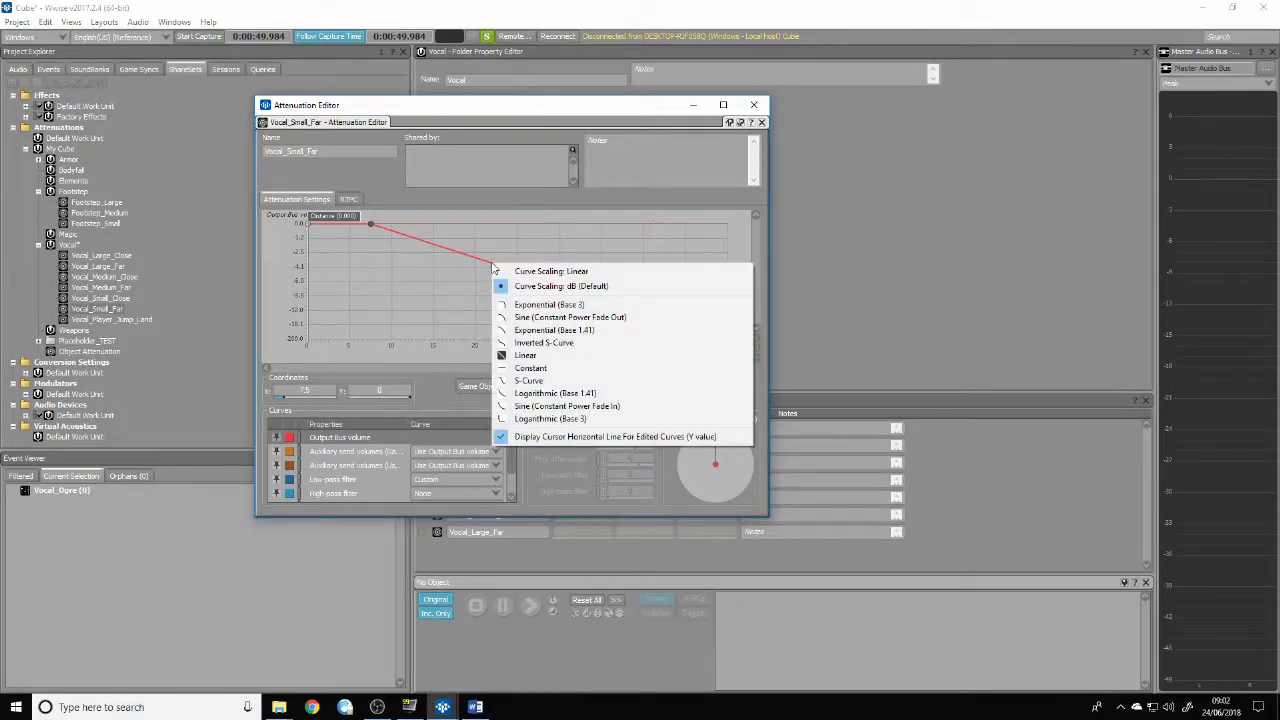
{"action": "left_click", "coordinate": [532, 419]}
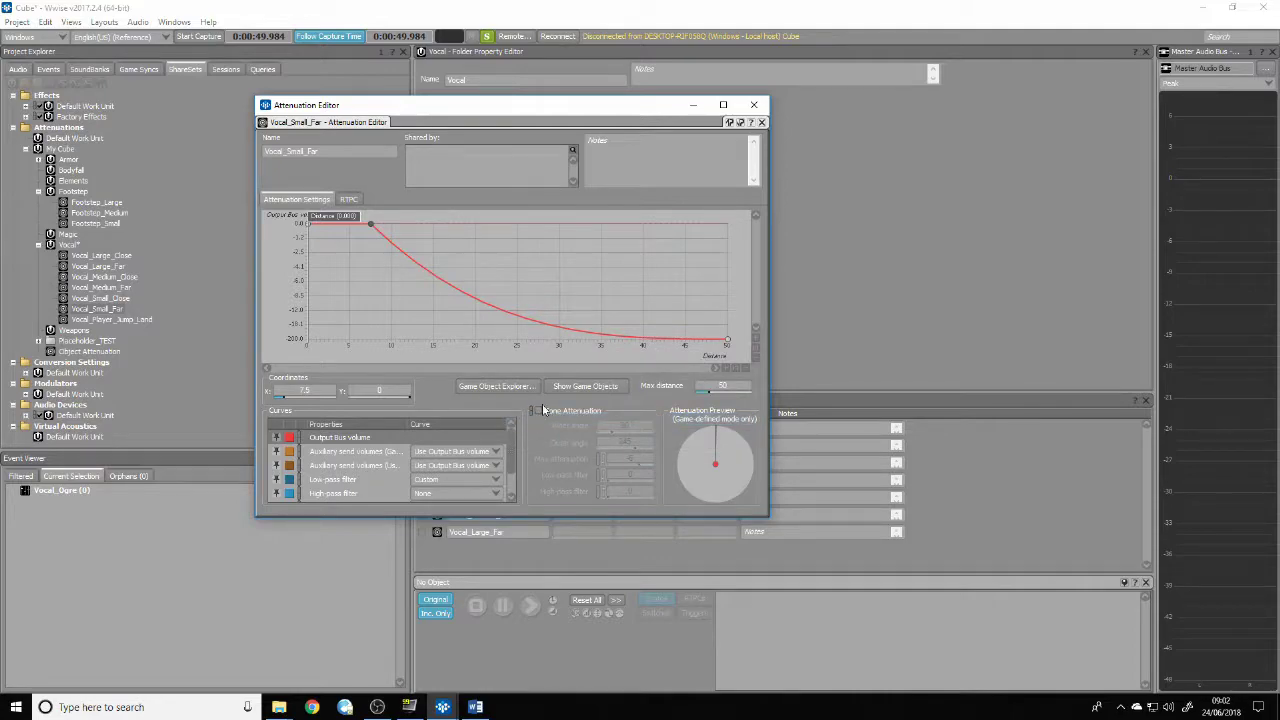
{"action": "left_click", "coordinate": [754, 105]}
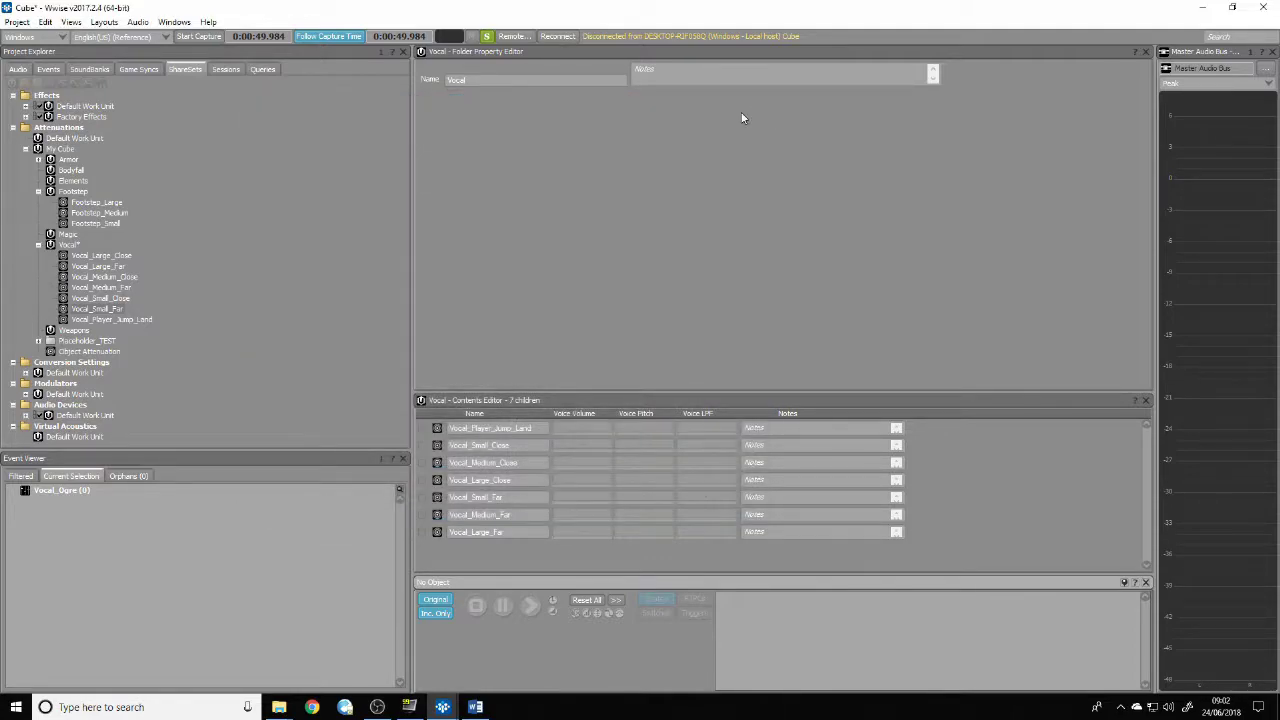
Override the parent positioning of the Vocal_Ogre_Idle container and set its positioning to 3D
{"action": "left_click", "coordinate": [19, 69]}
{"action": "left_click", "coordinate": [112, 309]}
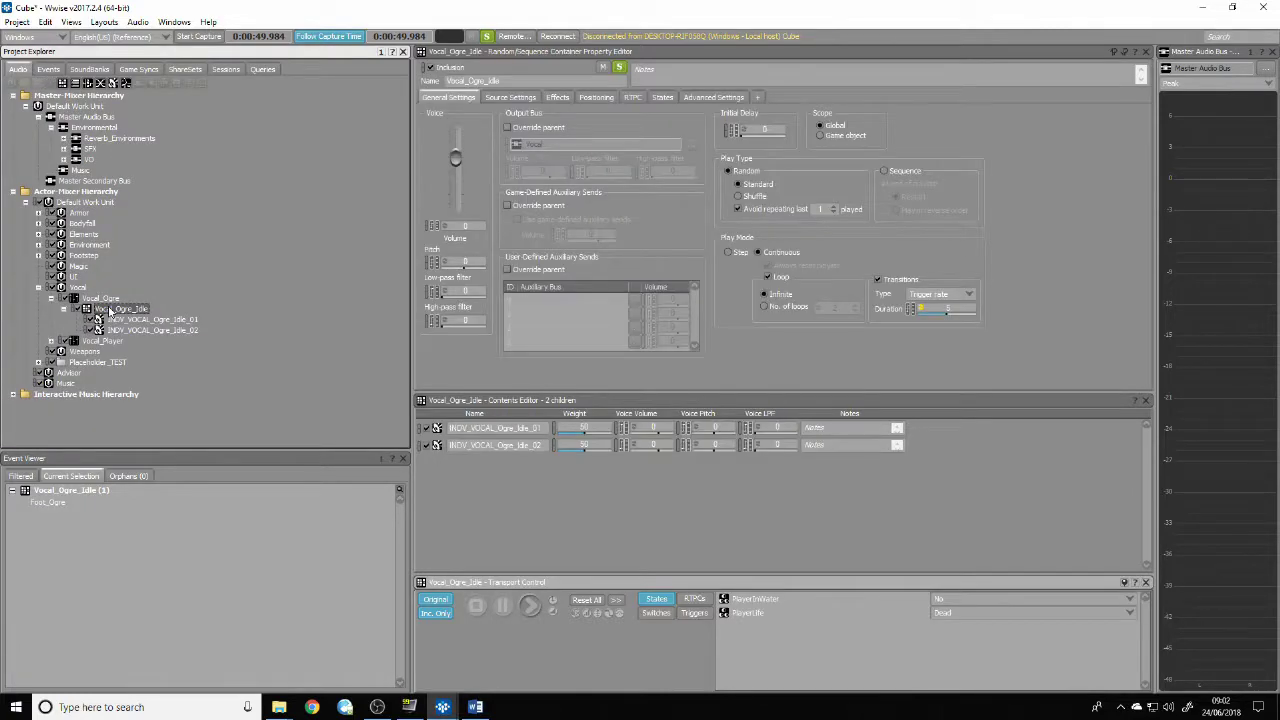
{"action": "left_click", "coordinate": [595, 99]}
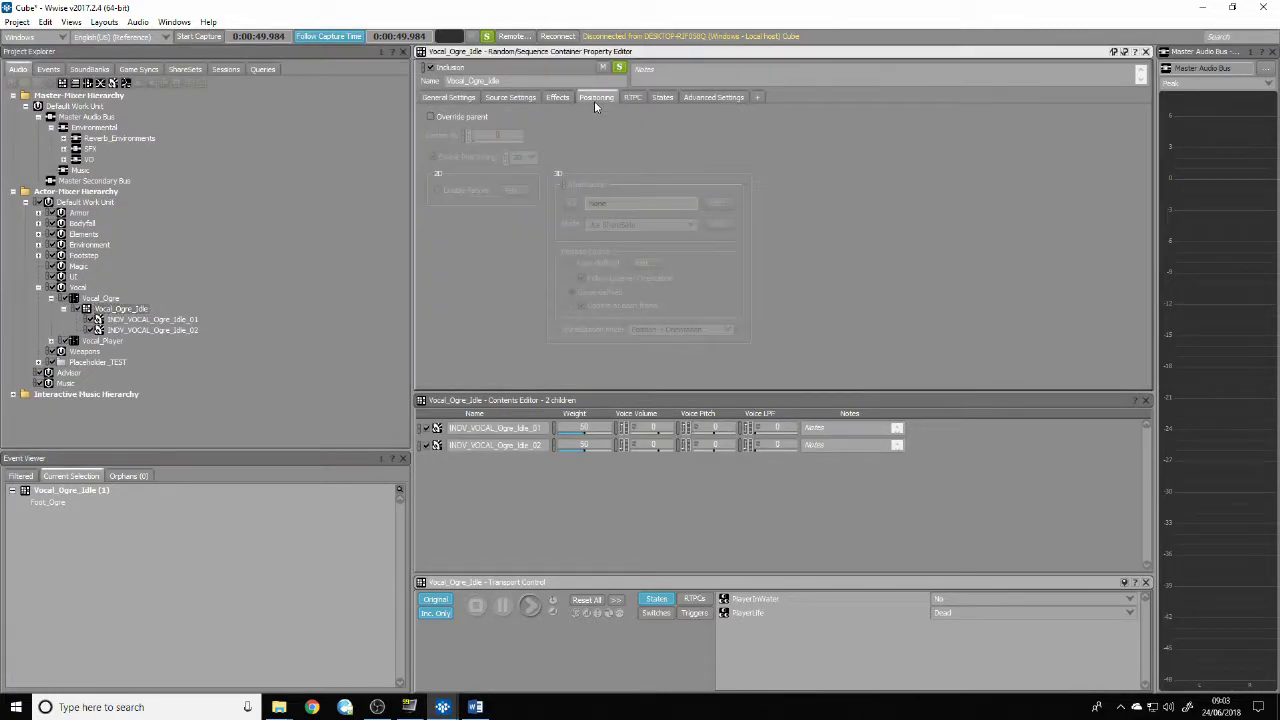
{"action": "left_click", "coordinate": [432, 117]}
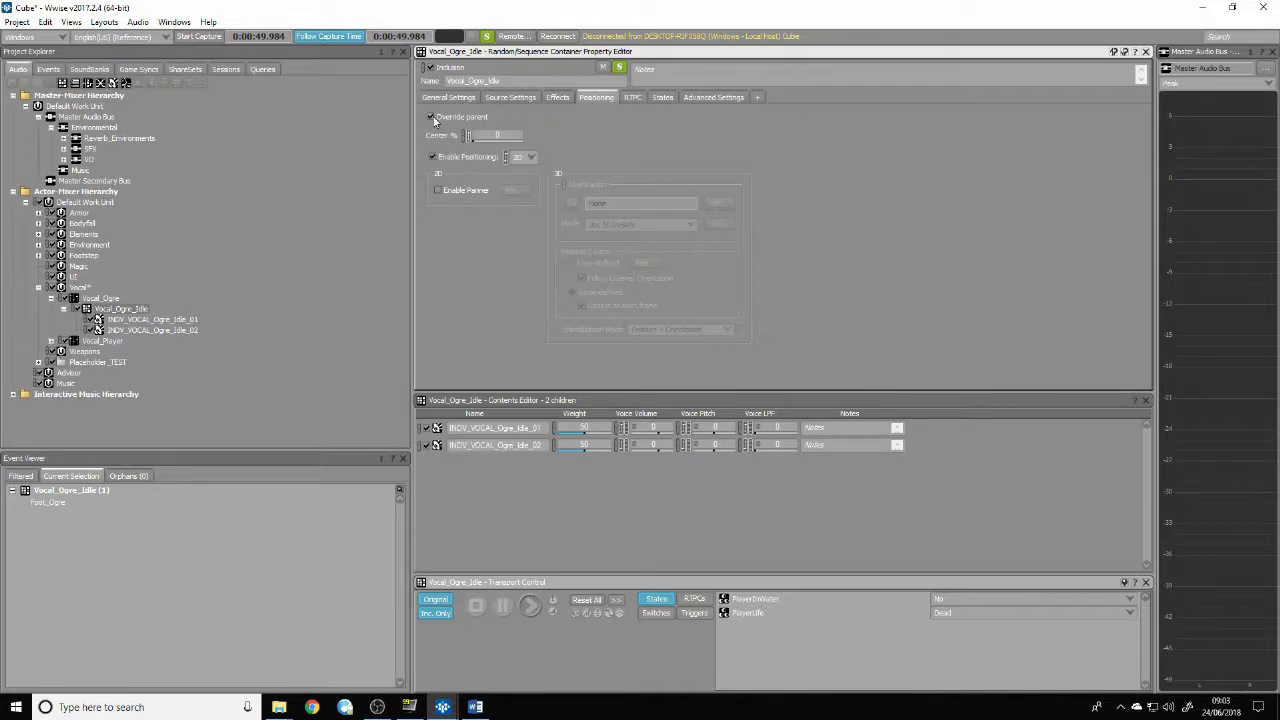
{"action": "left_click", "coordinate": [530, 158]}
{"action": "left_click", "coordinate": [530, 185]}
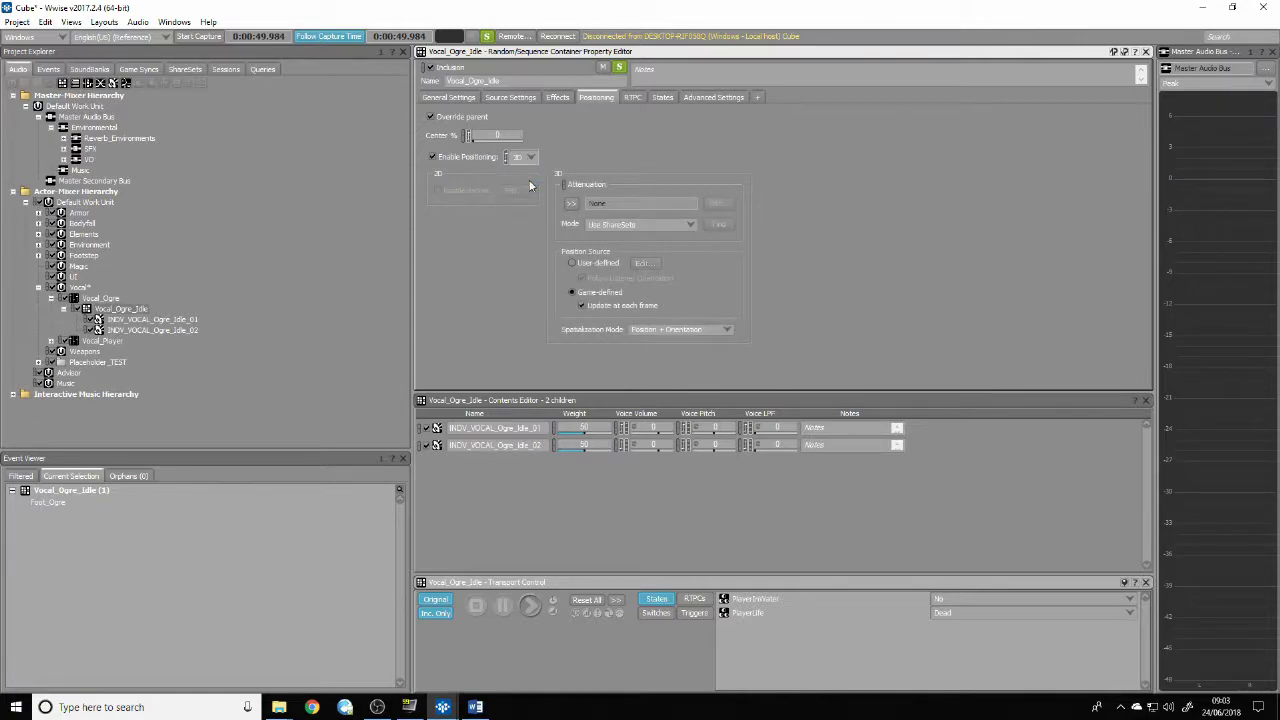
Assign the Vocal_Medium_Close attenuation from My Cube's Vocal work unit to Vocal_Ogre_Idle
{"action": "left_click", "coordinate": [570, 205]}
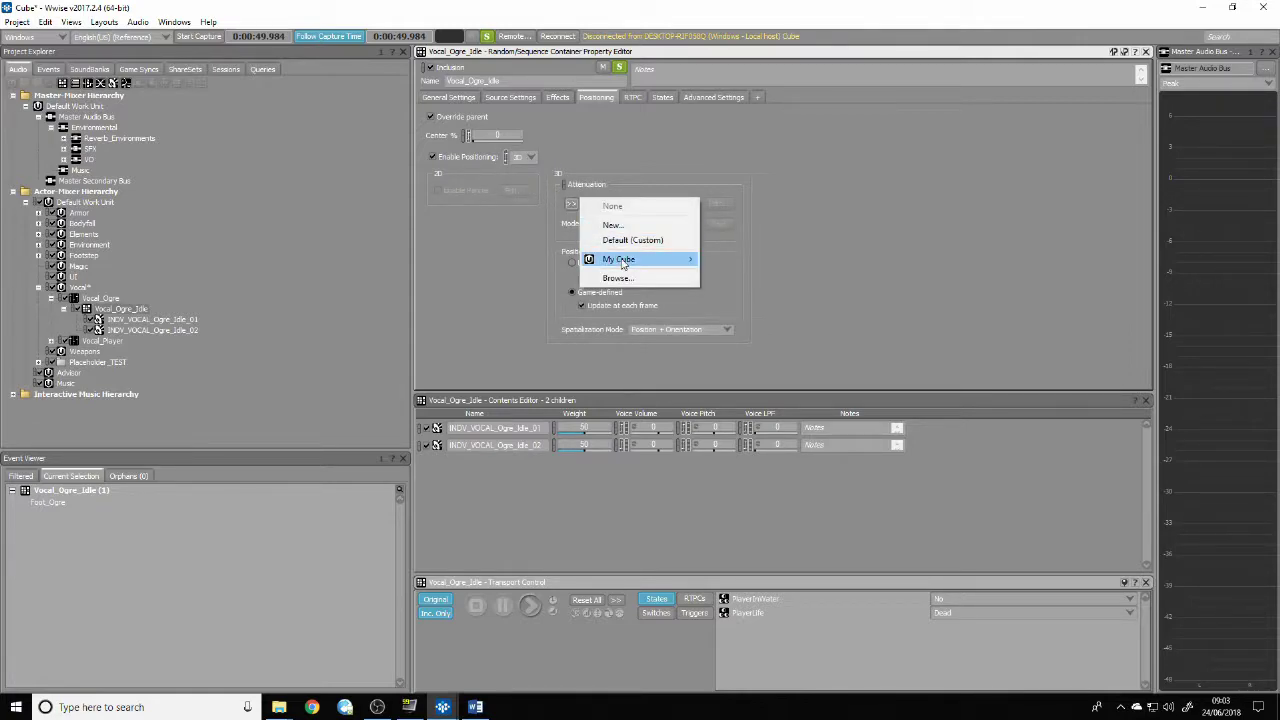
{"action": "mouse_move", "coordinate": [626, 262]}
{"action": "mouse_move", "coordinate": [760, 288]}
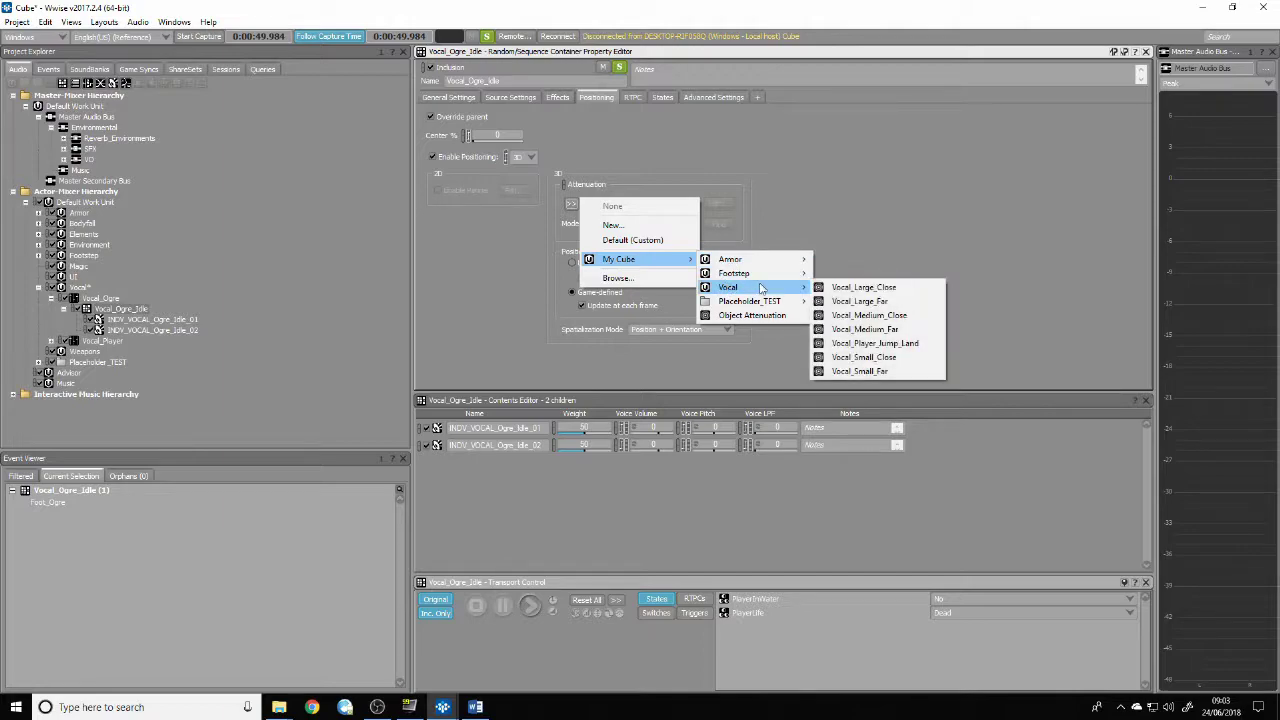
{"action": "left_click", "coordinate": [870, 315]}
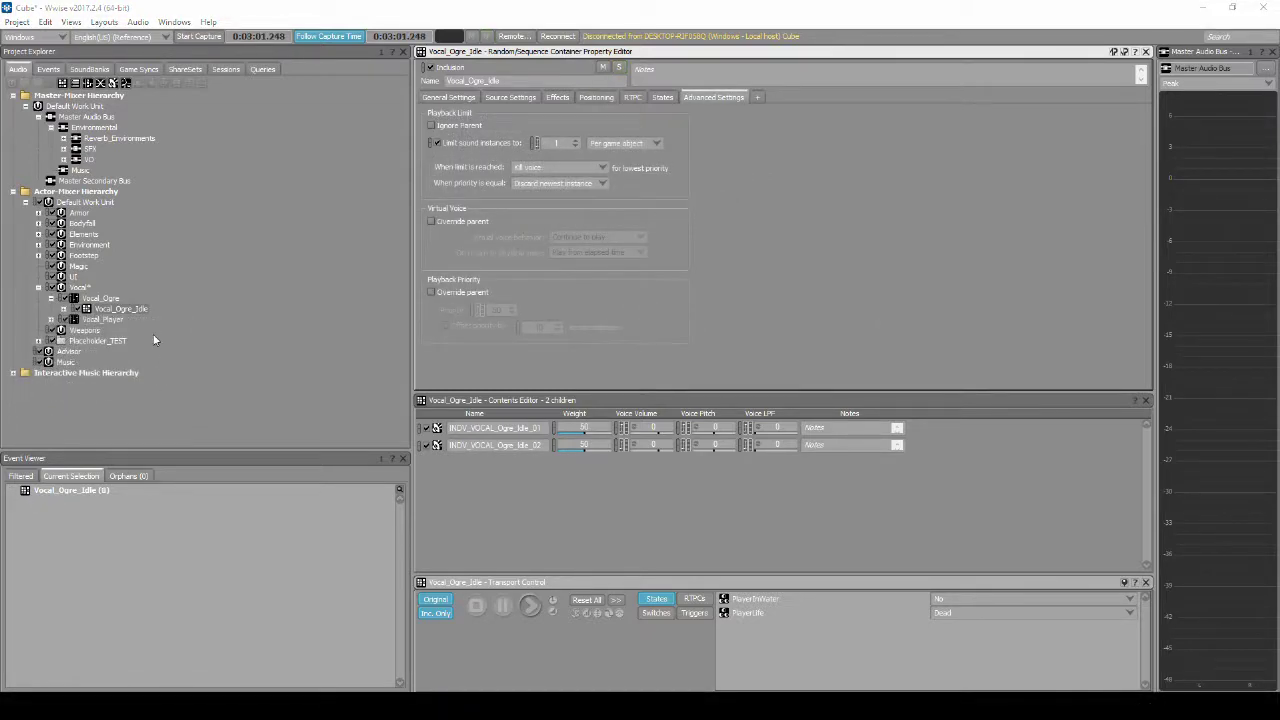
Add a Play action to the Foot_Ogre event with a delay of 0.02 and a probability of 50
{"action": "left_click", "coordinate": [147, 311]}
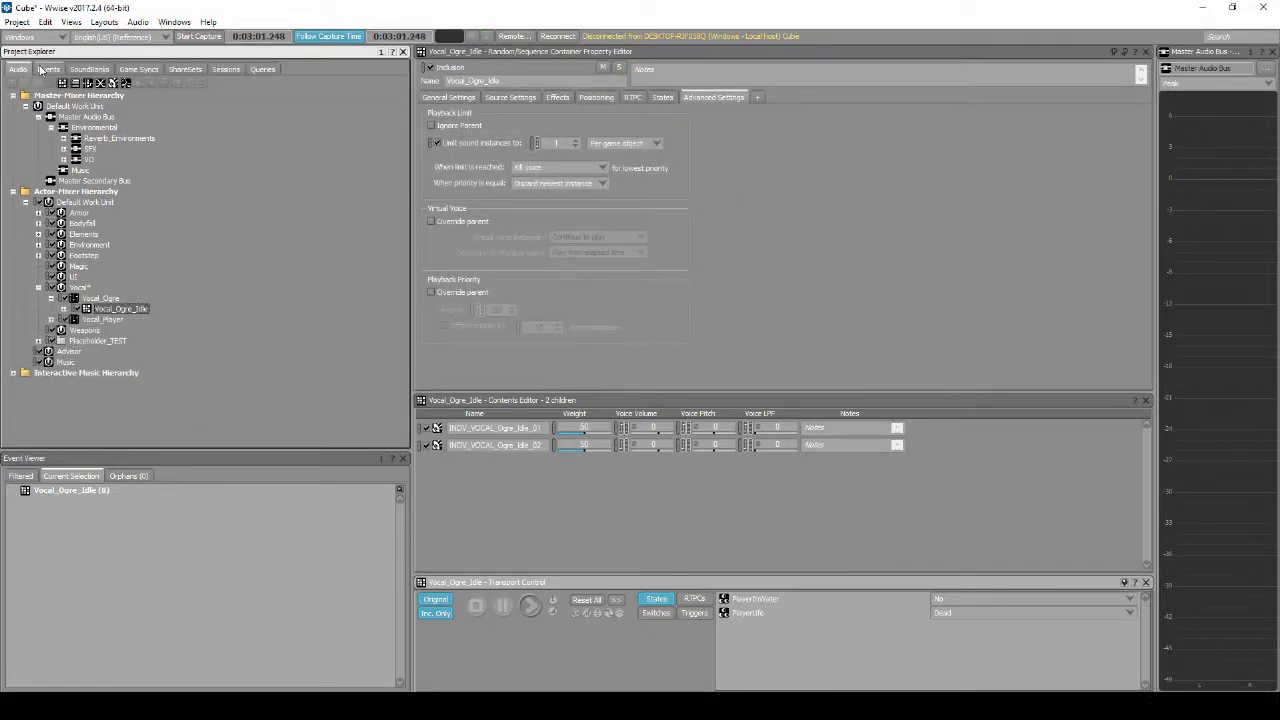
{"action": "left_click", "coordinate": [40, 69]}
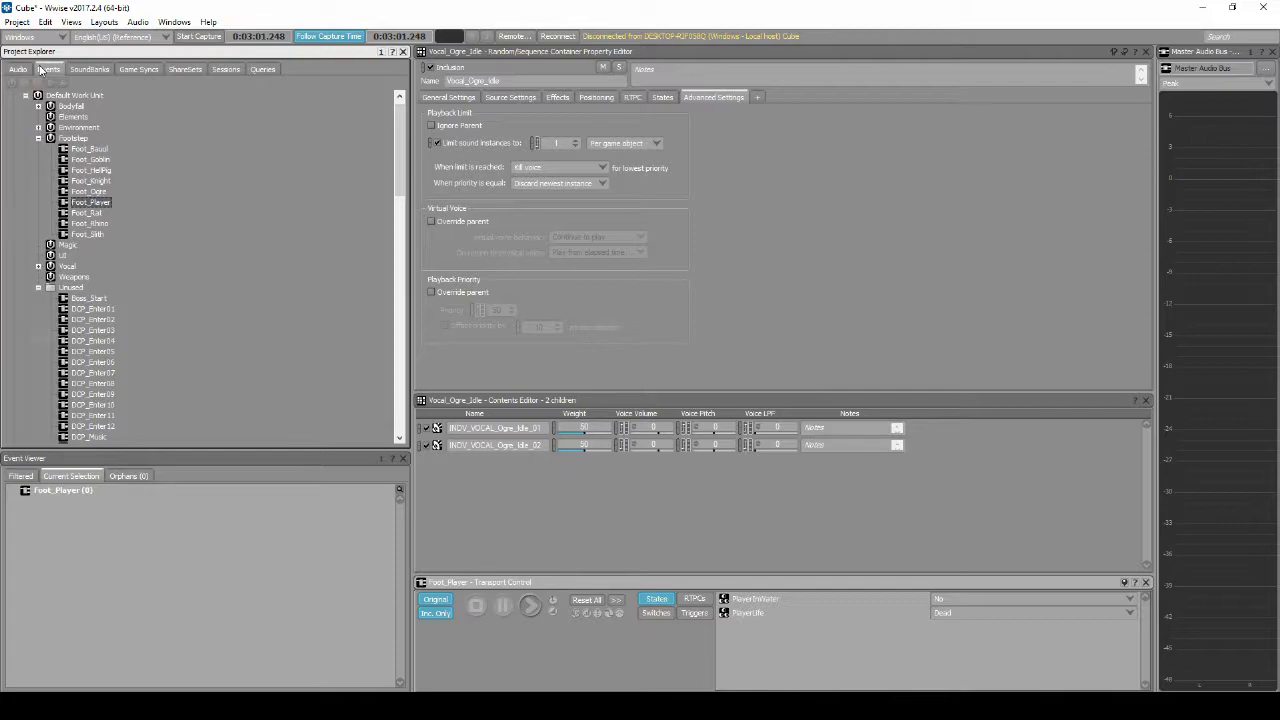
{"action": "left_click", "coordinate": [90, 191]}
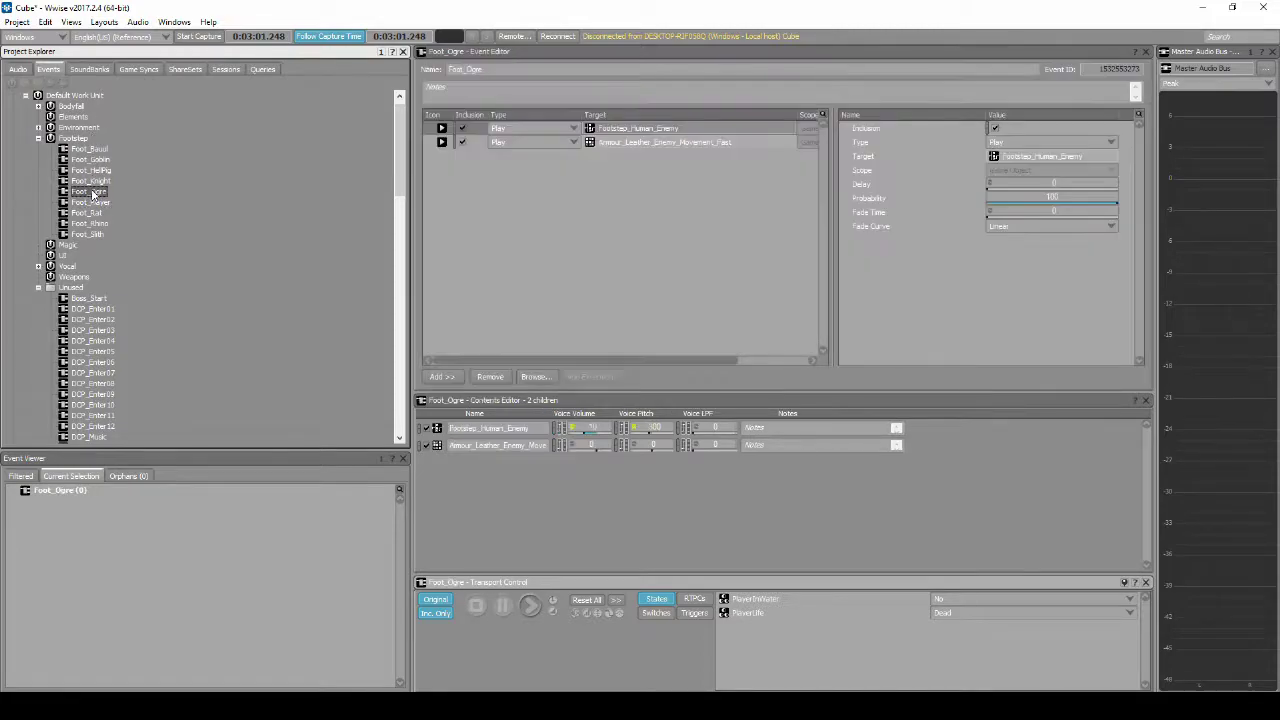
{"action": "right_click", "coordinate": [543, 188]}
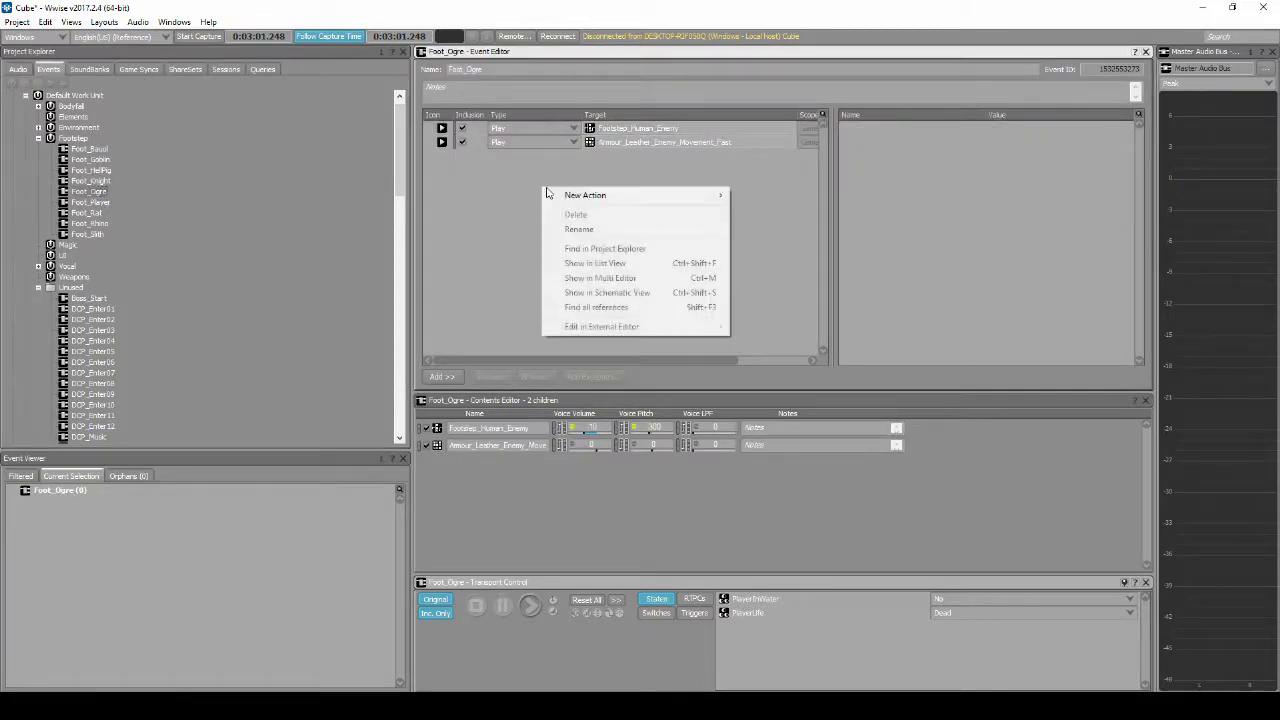
{"action": "mouse_move", "coordinate": [671, 197]}
{"action": "left_click", "coordinate": [790, 215]}
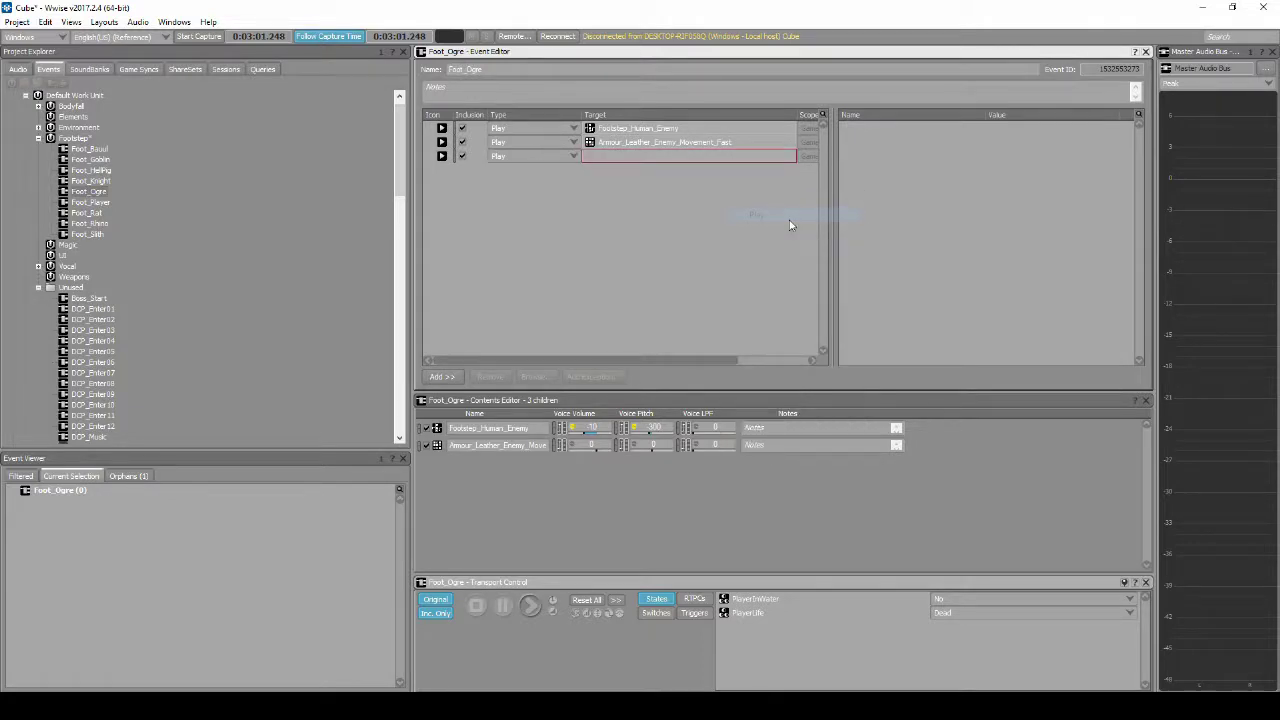
{"action": "left_click", "coordinate": [641, 158]}
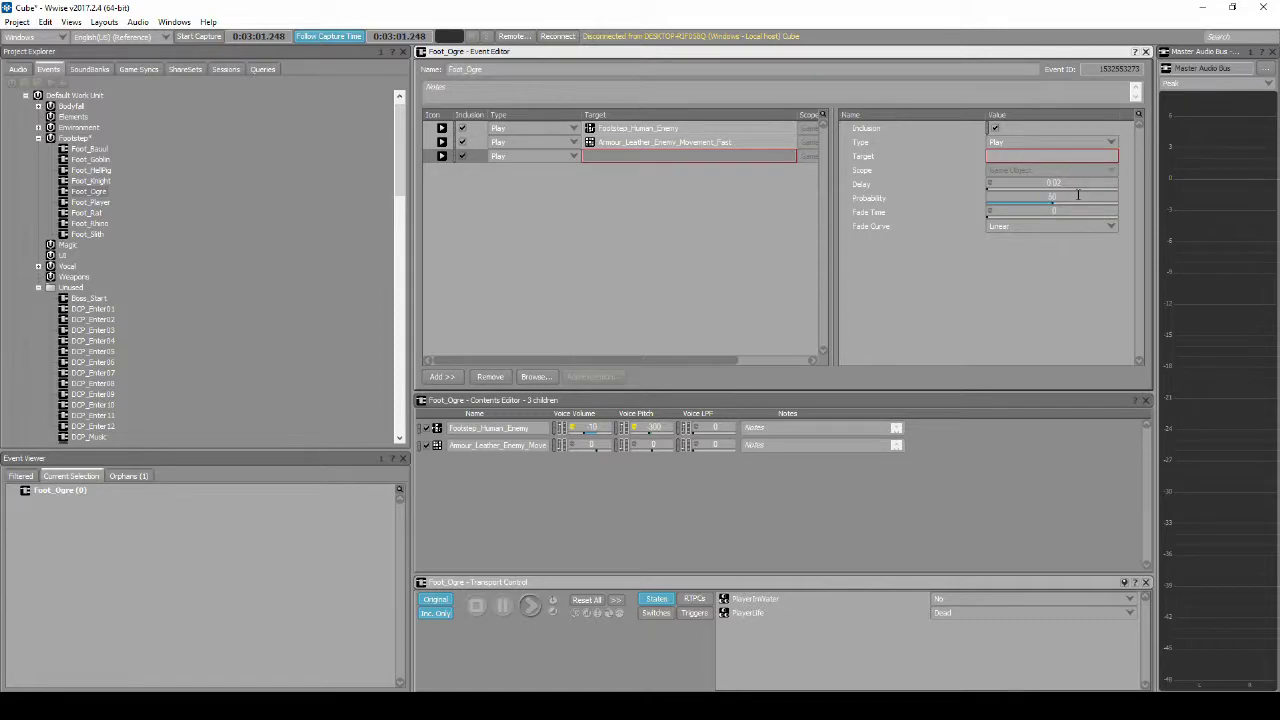
Add a Stop action to the Foot_Ogre event with a delay of 2
{"action": "right_click", "coordinate": [466, 217]}
{"action": "mouse_move", "coordinate": [552, 226]}
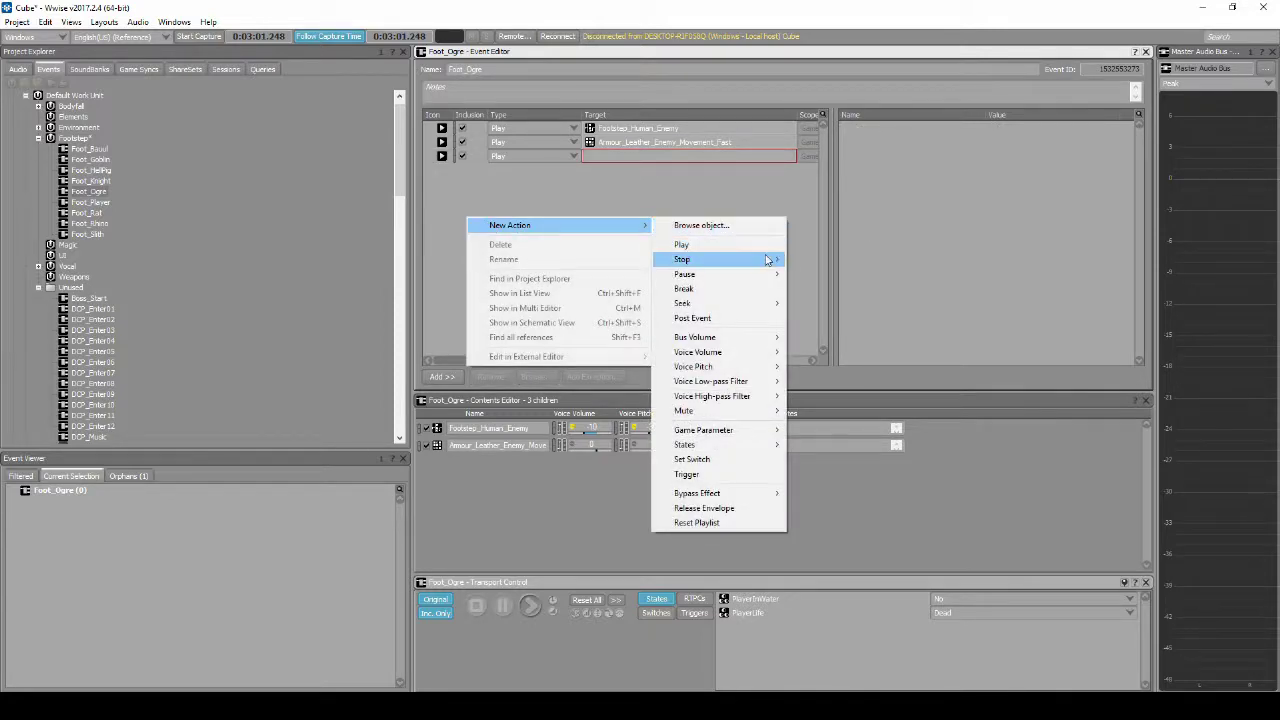
{"action": "mouse_move", "coordinate": [766, 258]}
{"action": "left_click", "coordinate": [816, 259]}
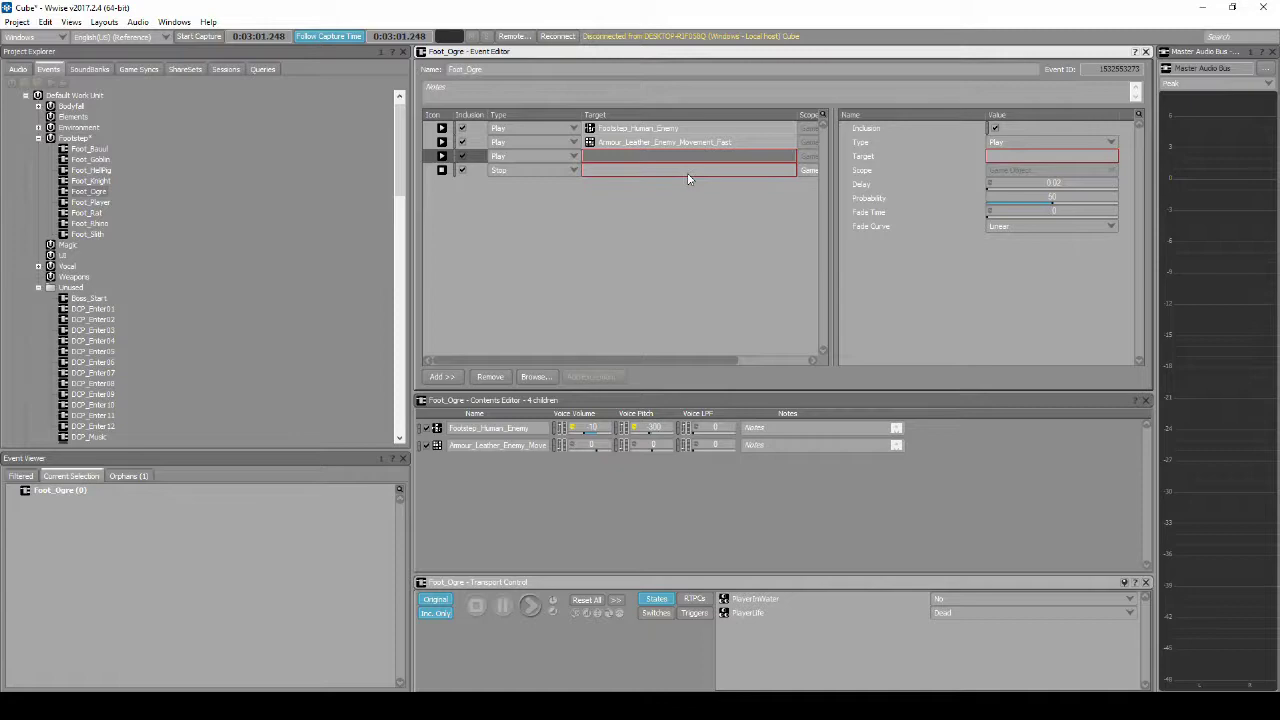
{"action": "left_click", "coordinate": [688, 178]}
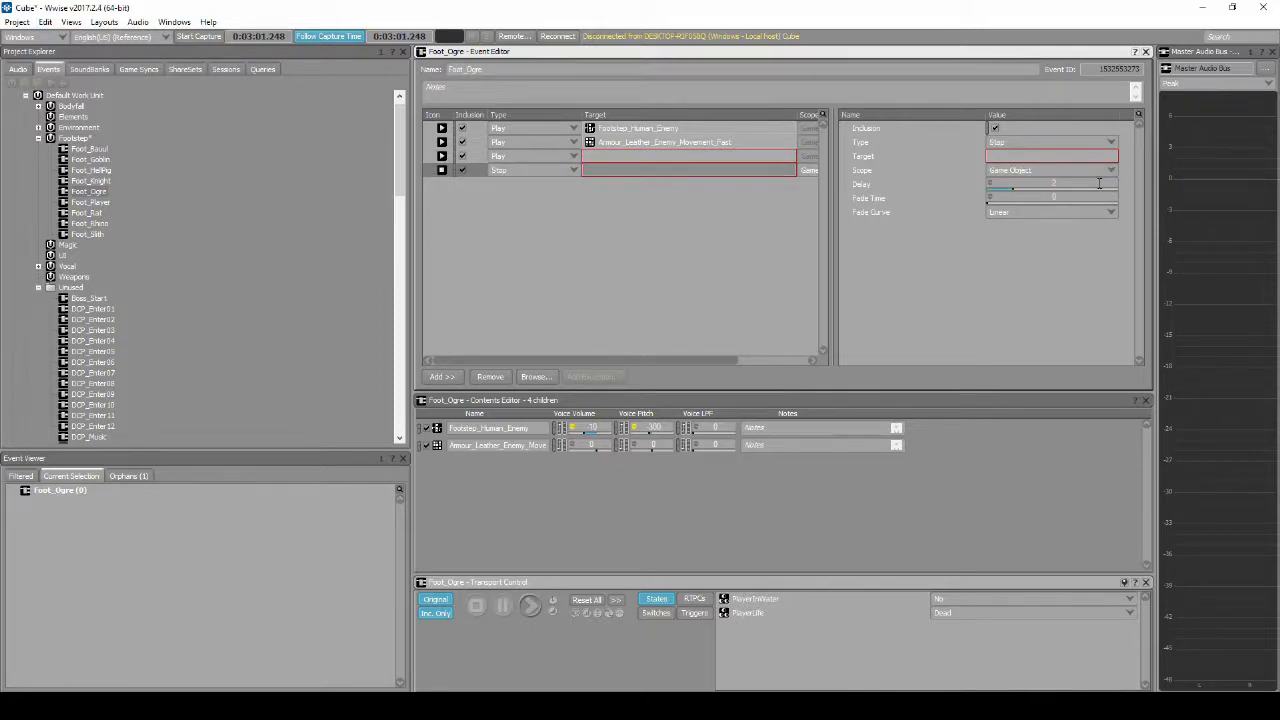
Assign Vocal_Ogre_Idle as the target of Foot_Ogre's new Play and Stop actions, and save the project
{"action": "left_click", "coordinate": [18, 69]}
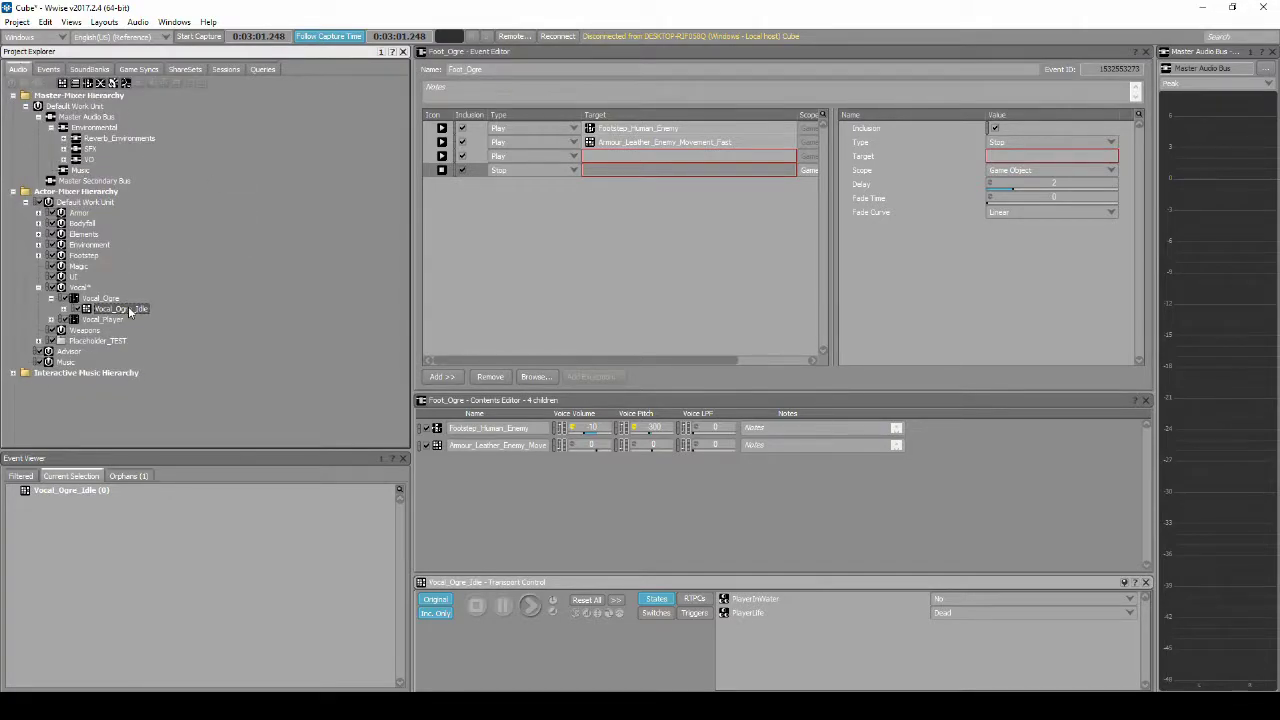
{"action": "left_click_drag", "start_coordinate": [322, 253], "coordinate": [633, 158]}
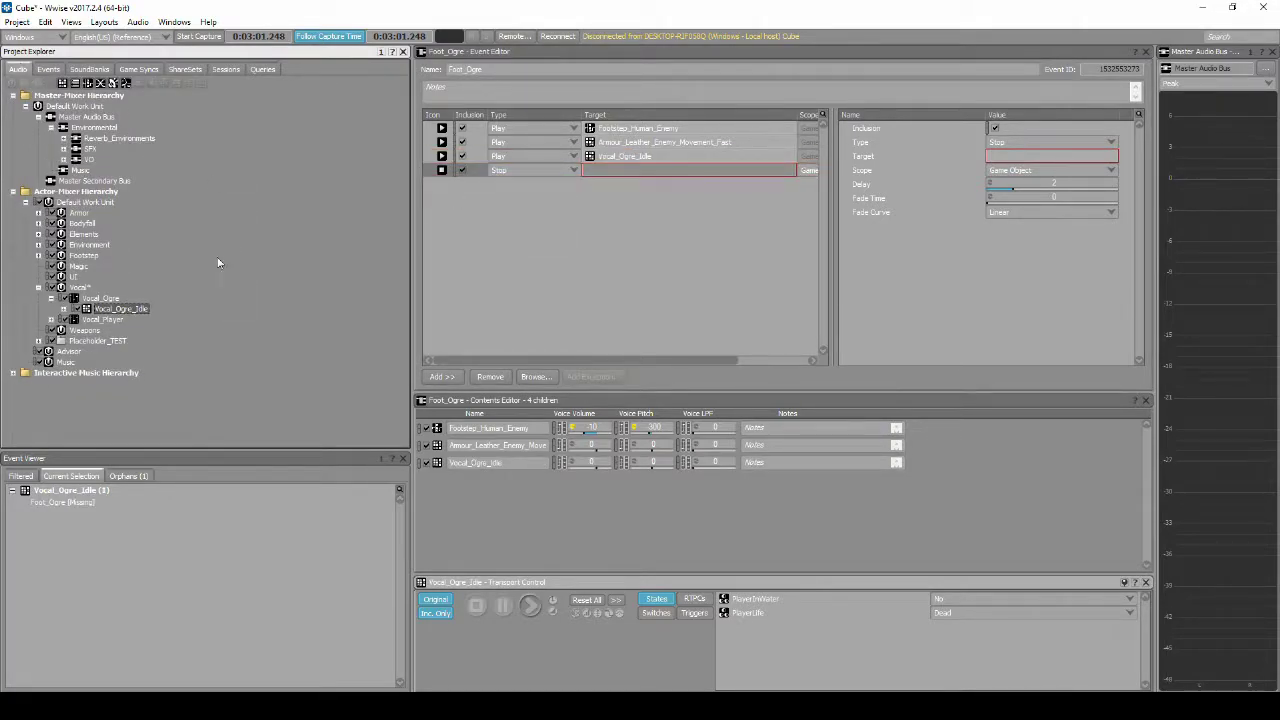
{"action": "left_click_drag", "start_coordinate": [137, 311], "coordinate": [677, 165]}
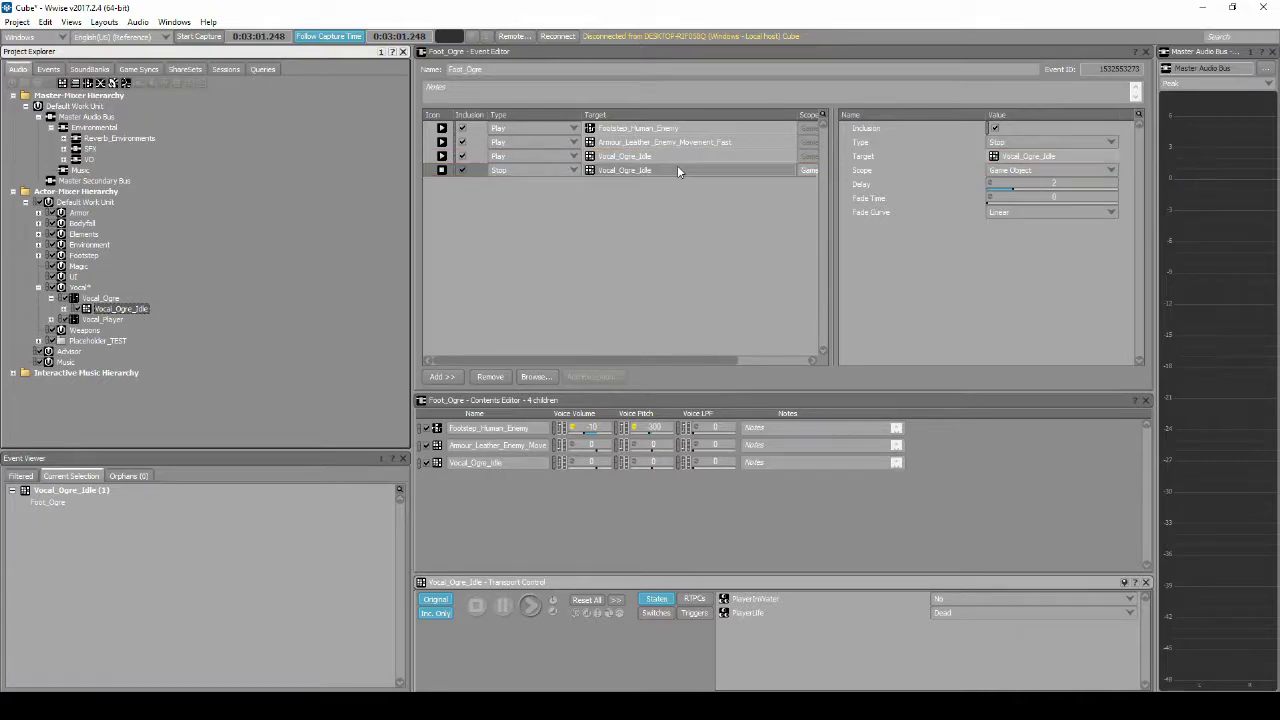
{"action": "left_click", "coordinate": [22, 23]}
{"action": "left_click", "coordinate": [38, 67]}
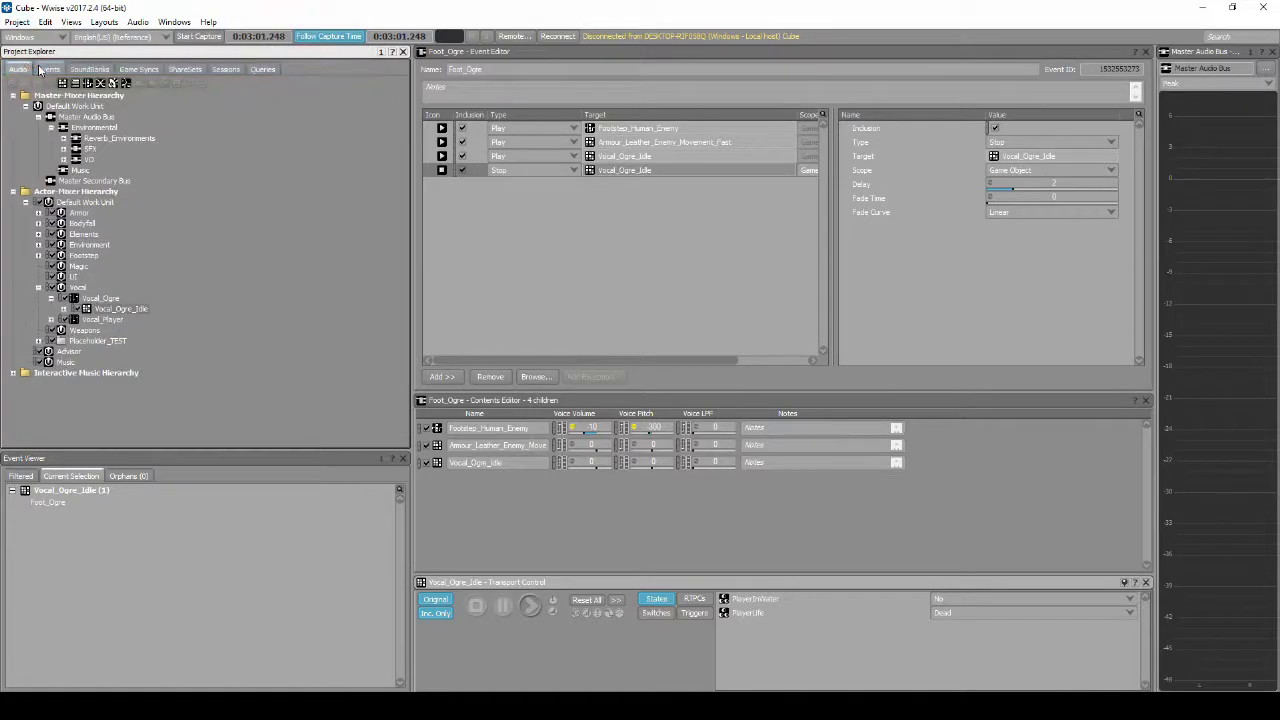
Switch to the SoundBank layout, generate the SoundBanks and close the generation report
{"action": "left_click", "coordinate": [104, 22]}
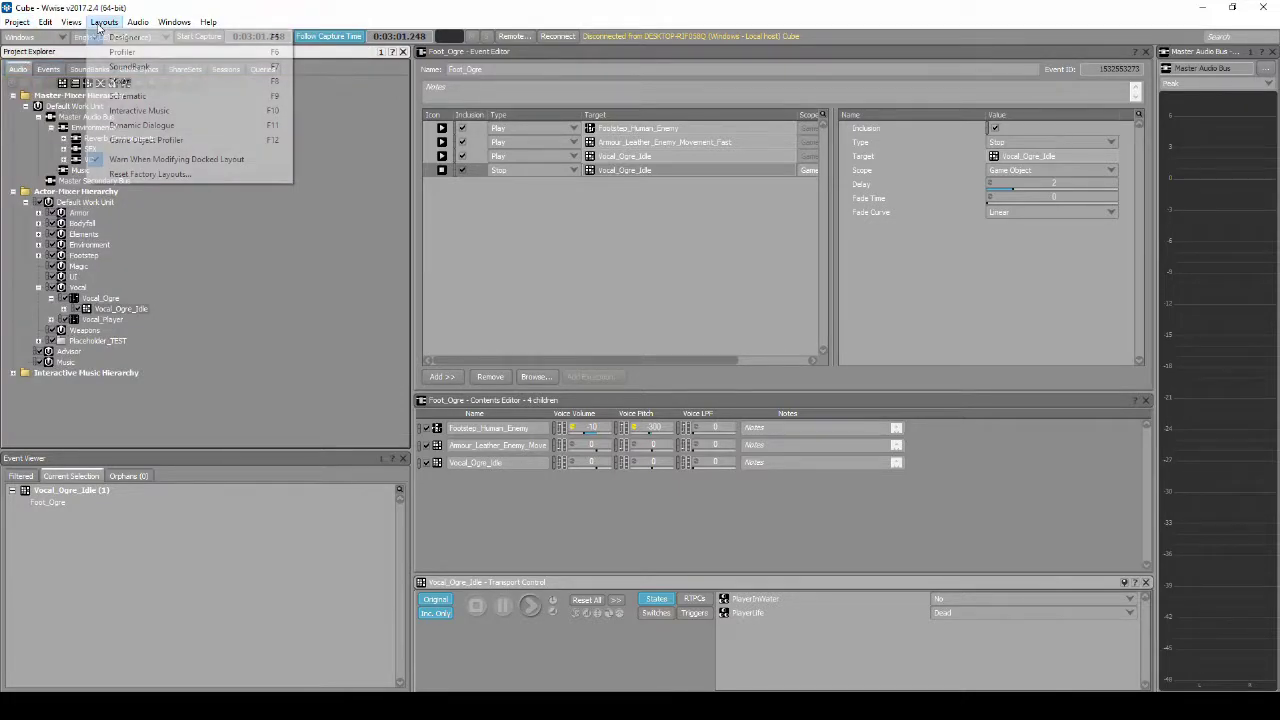
{"action": "left_click", "coordinate": [128, 63]}
{"action": "left_click", "coordinate": [538, 83]}
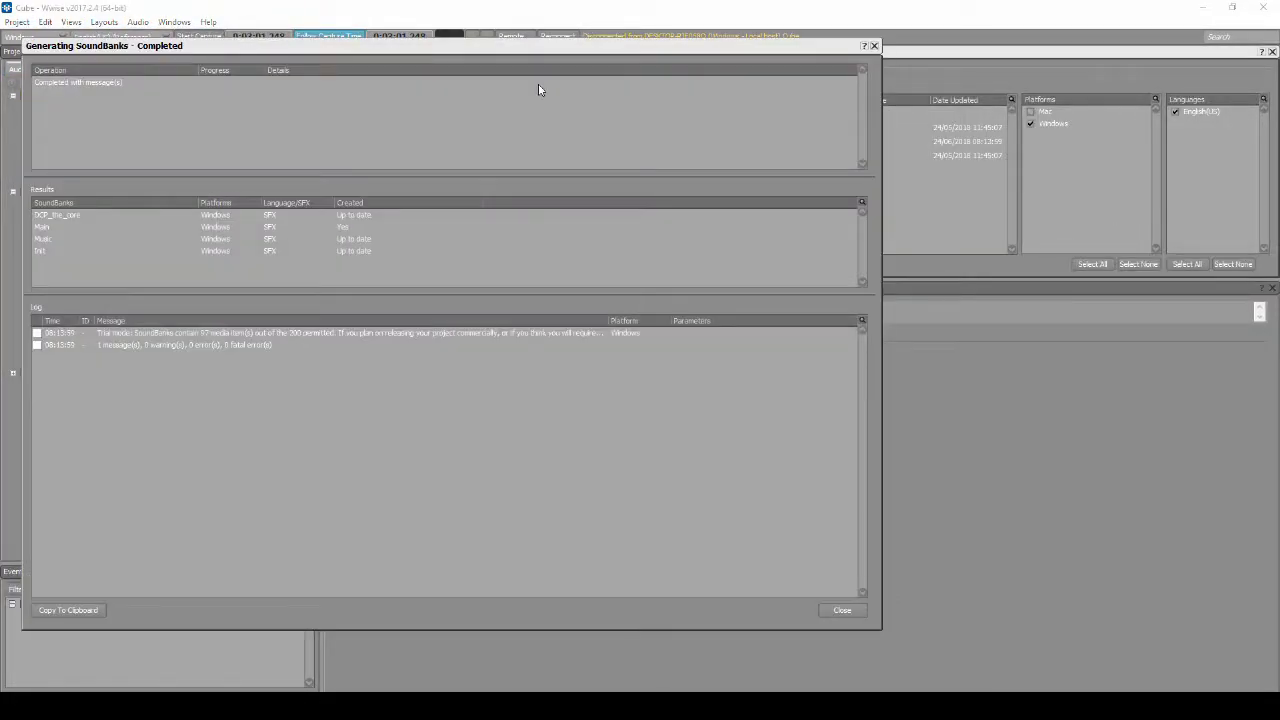
{"action": "left_click", "coordinate": [843, 611]}
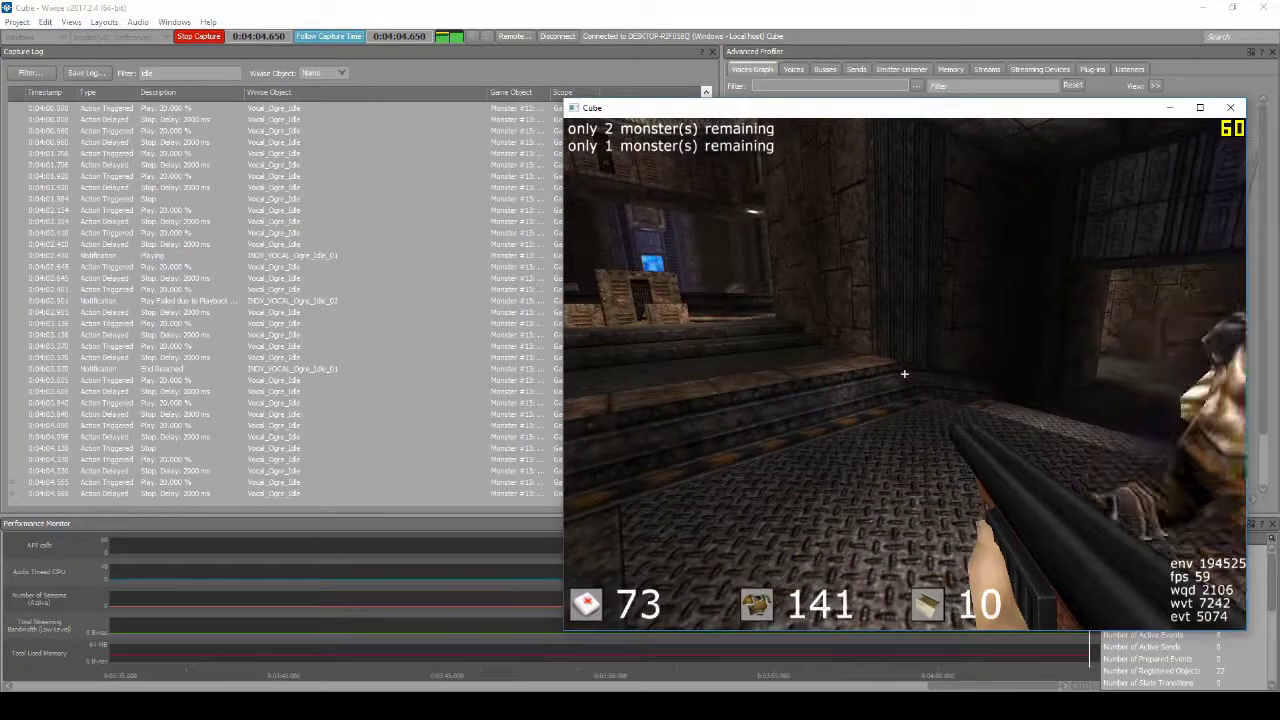
Playtest around the remaining ogre in the Cube game to check Vocal_Ogre_Idle against the Capture Log filtered by idle
{"action": "left_click", "coordinate": [904, 373]}
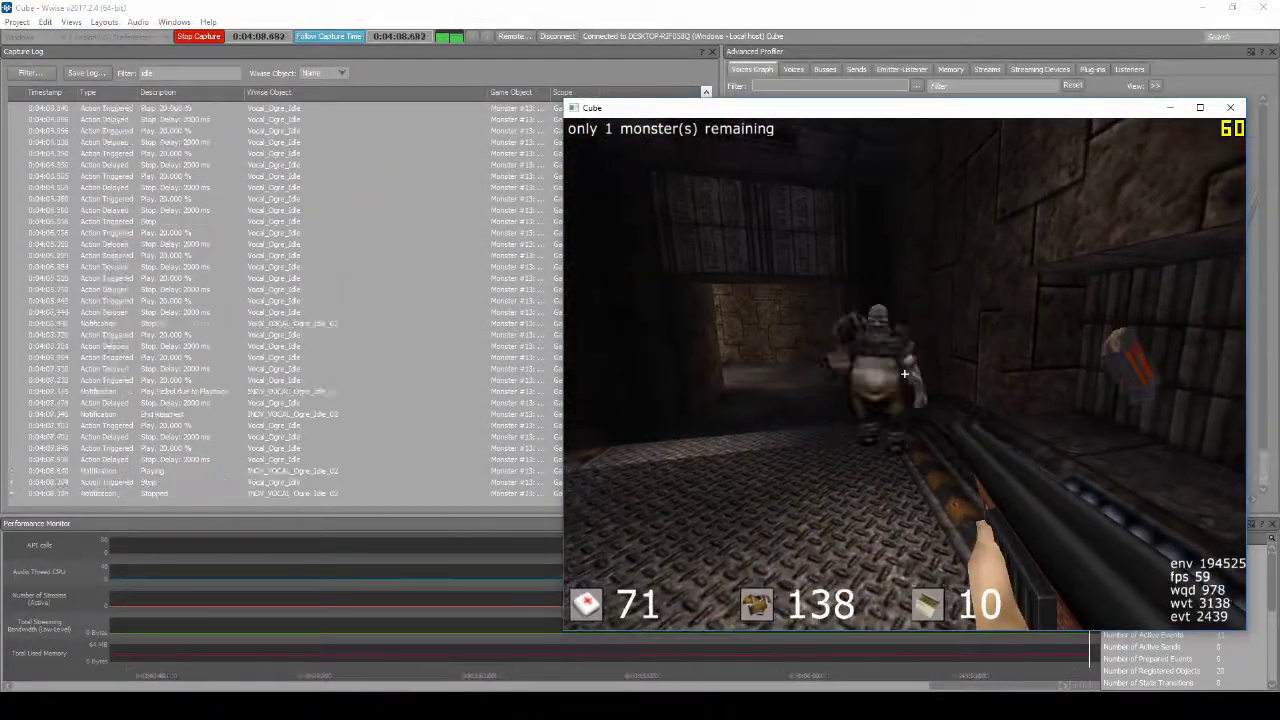
{"action": "left_click", "coordinate": [904, 373]}
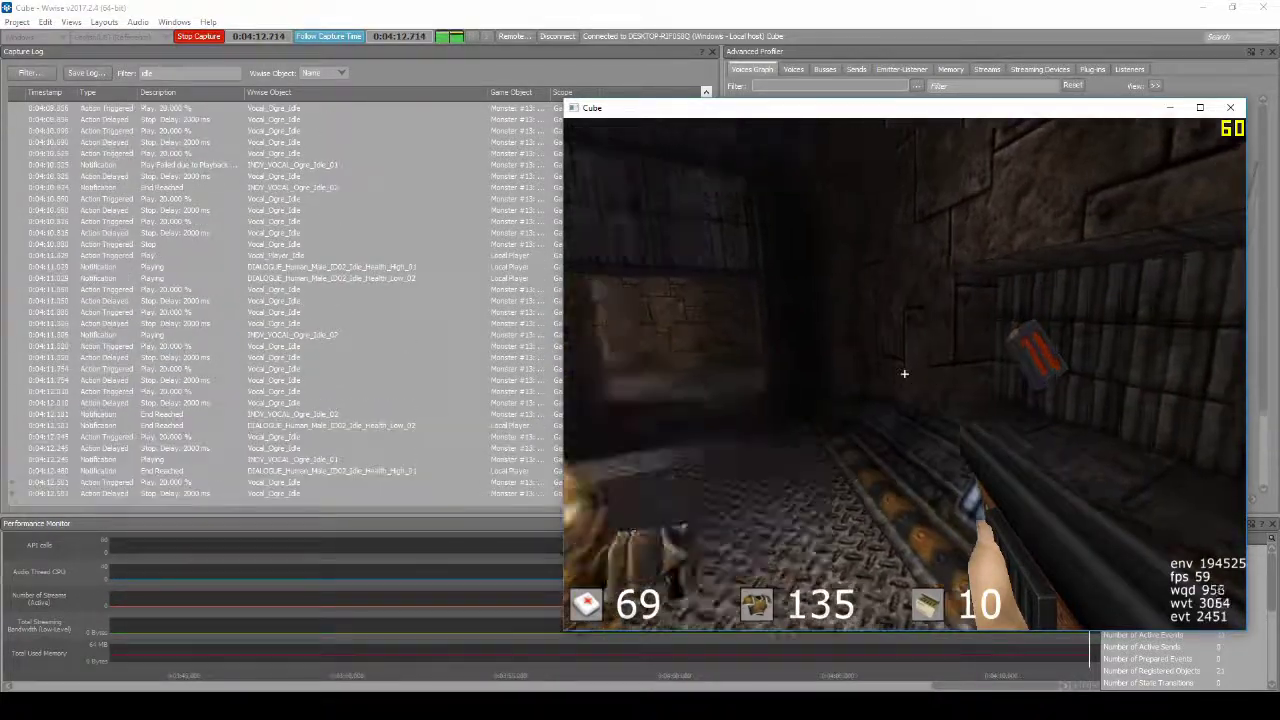
Shoot the remaining ogre in the Cube game while checking Vocal_Ogre_Idle's playback in the Capture Log
{"action": "left_click", "coordinate": [904, 373]}
{"action": "left_click", "coordinate": [904, 373]}
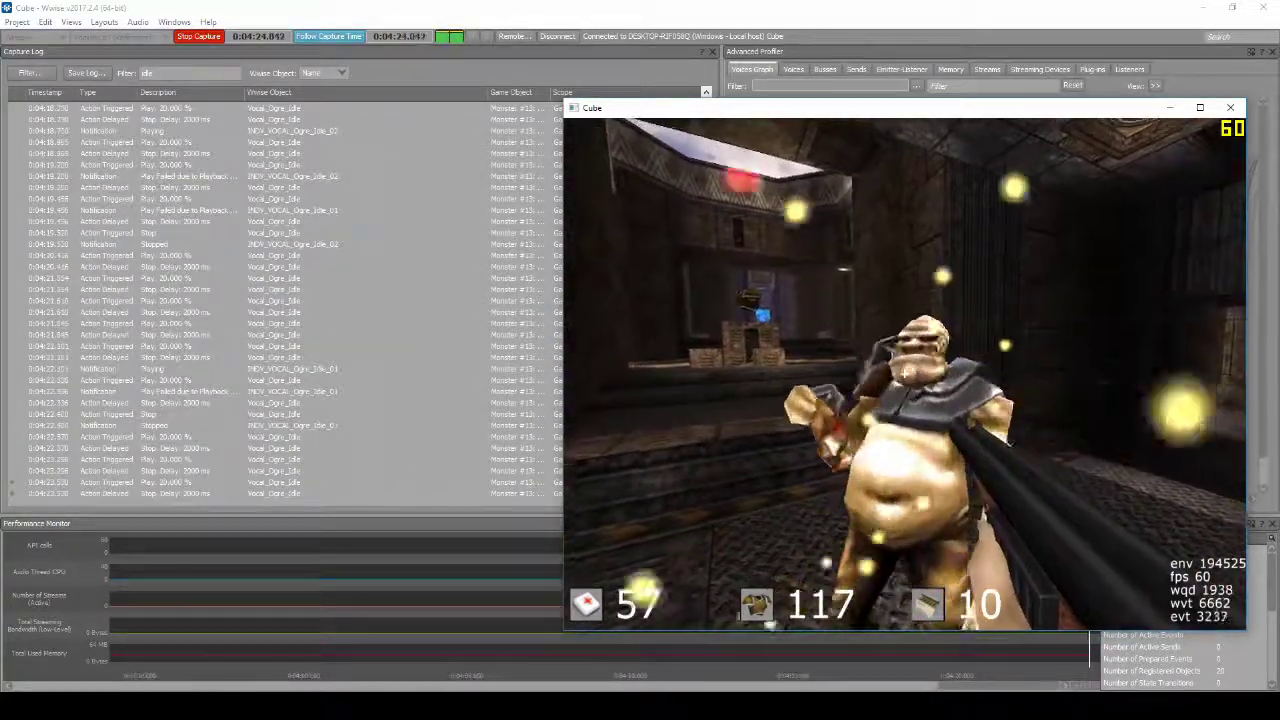
{"action": "left_click", "coordinate": [904, 373]}
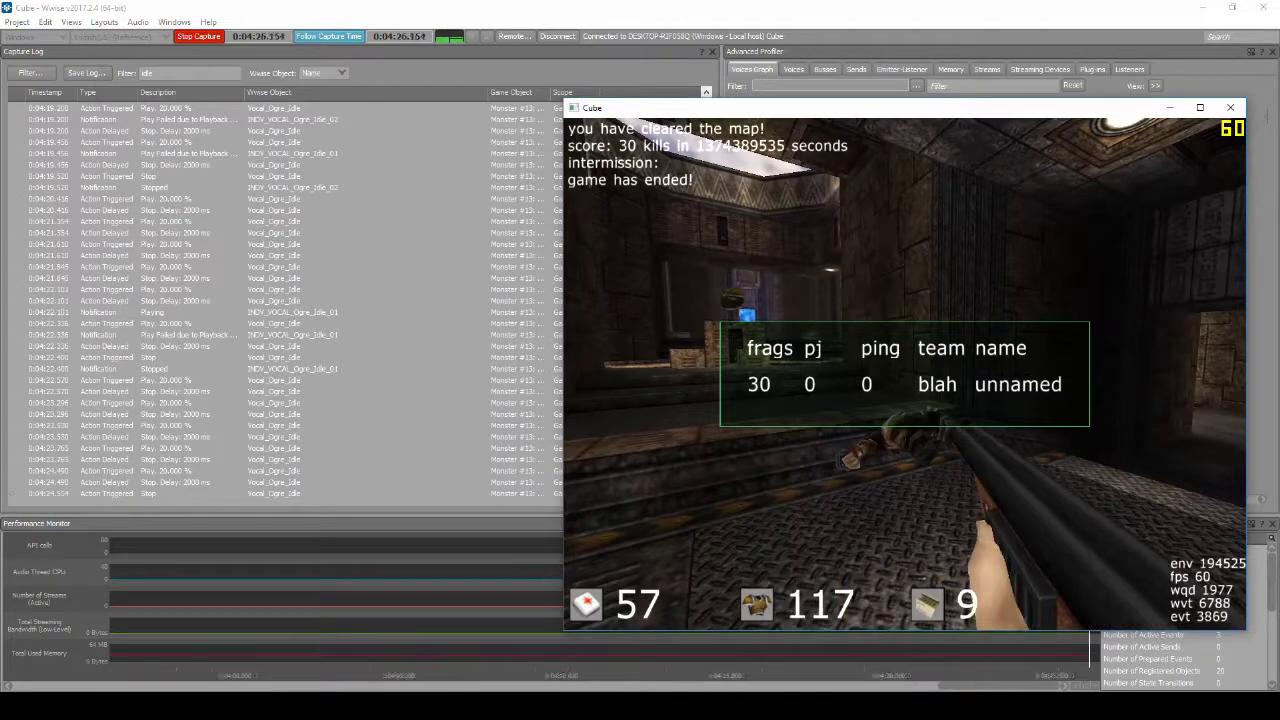
Quit the Cube game from its main menu
{"action": "key", "text": "Escape"}
{"action": "key", "text": "Up"}
{"action": "key", "text": "Up"}
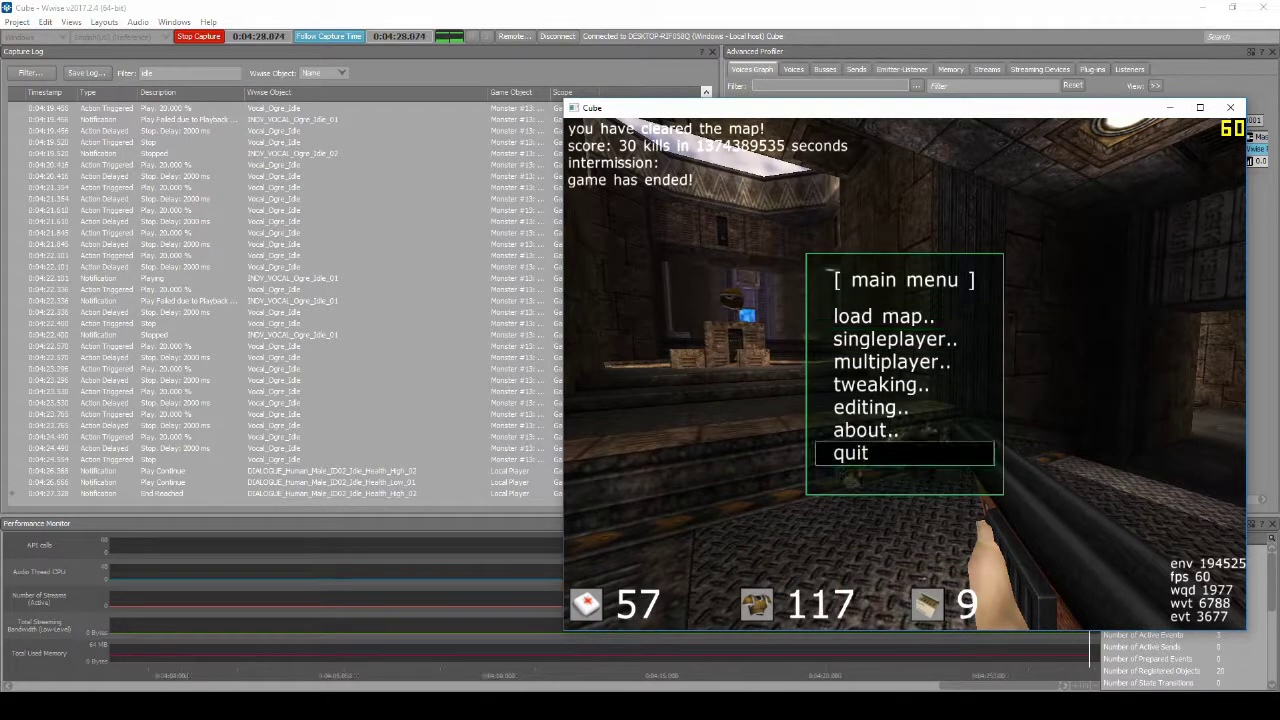
{"action": "key", "text": "Return"}
Save the project, regenerate the SoundBanks for Windows in the SoundBank layout, and close the generation report
{"action": "left_click", "coordinate": [16, 22]}
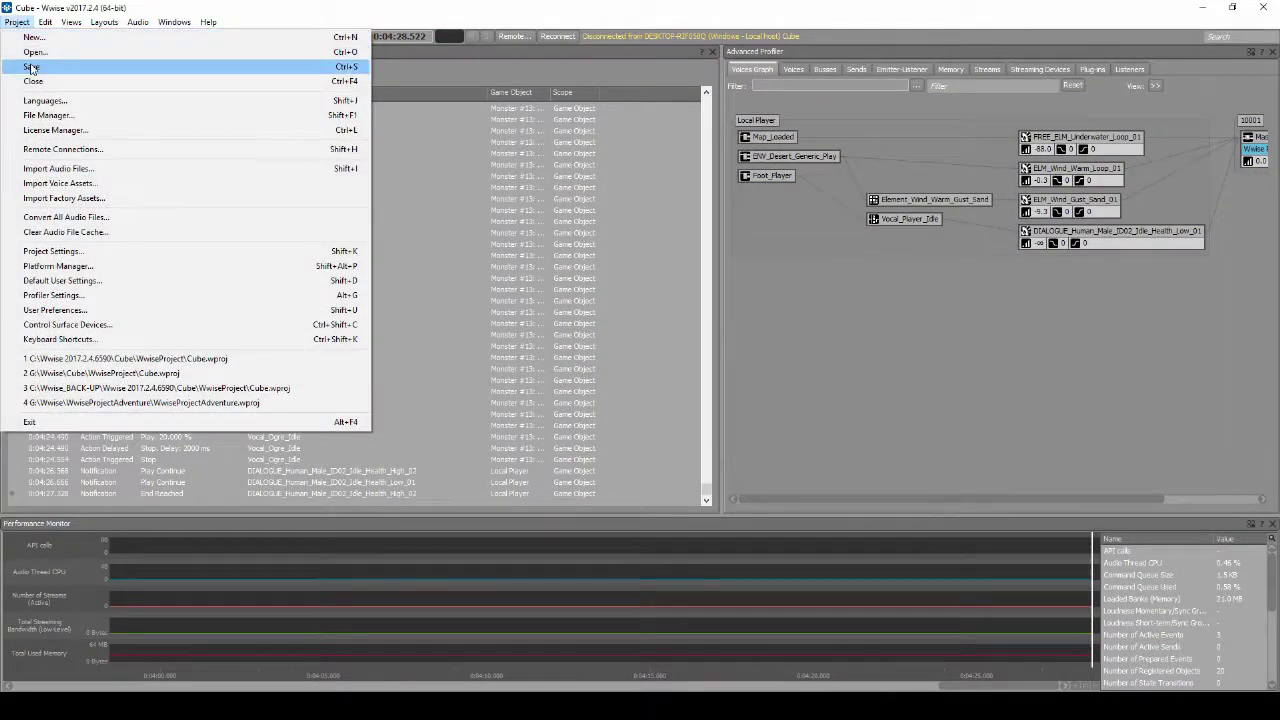
{"action": "left_click", "coordinate": [31, 67]}
{"action": "left_click", "coordinate": [104, 22]}
{"action": "left_click", "coordinate": [143, 74]}
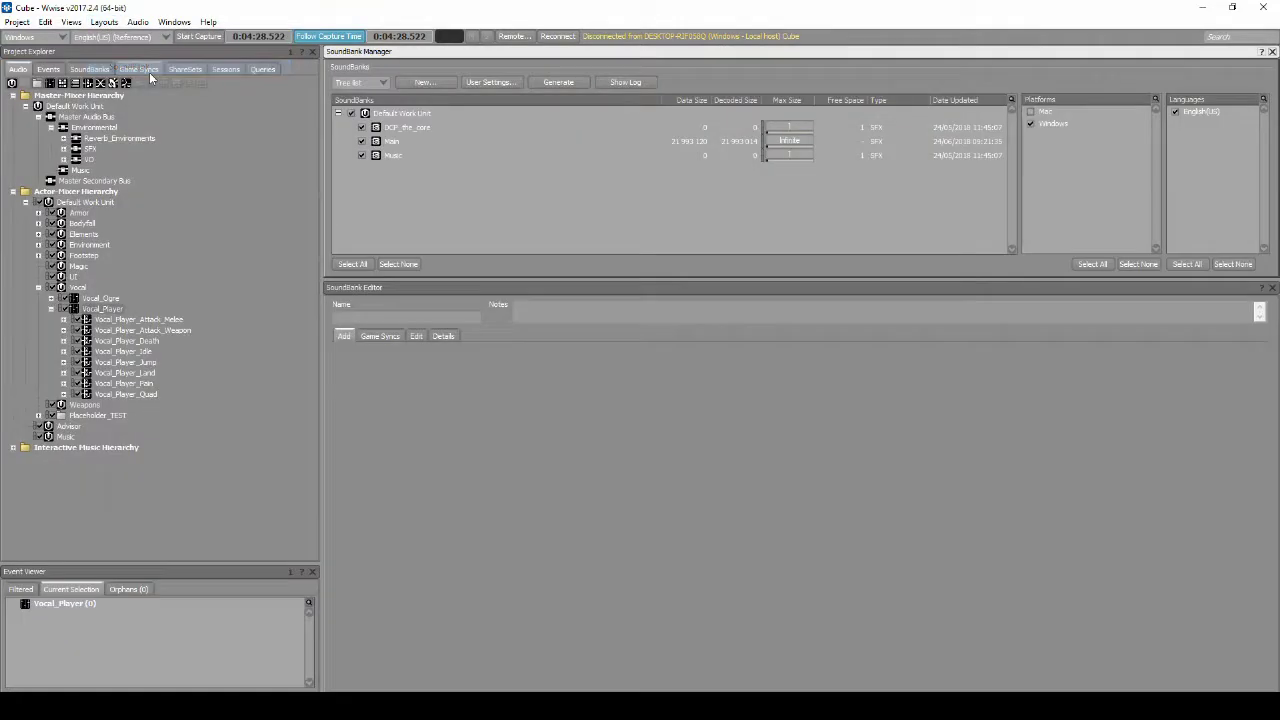
{"action": "left_click", "coordinate": [553, 84]}
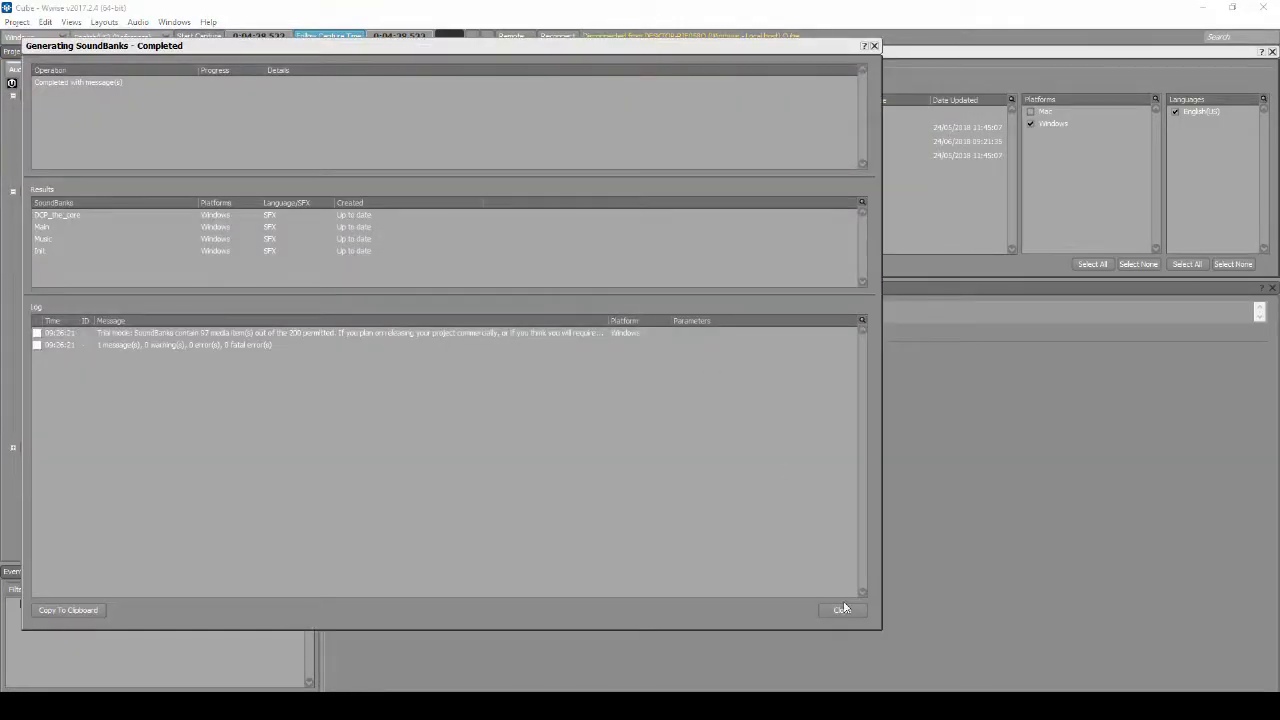
{"action": "left_click", "coordinate": [841, 609]}
Generate an Integrity Report for Mac and Windows covering audio files and sources, hierarchies, broken references and optimizations
{"action": "left_click", "coordinate": [72, 22]}
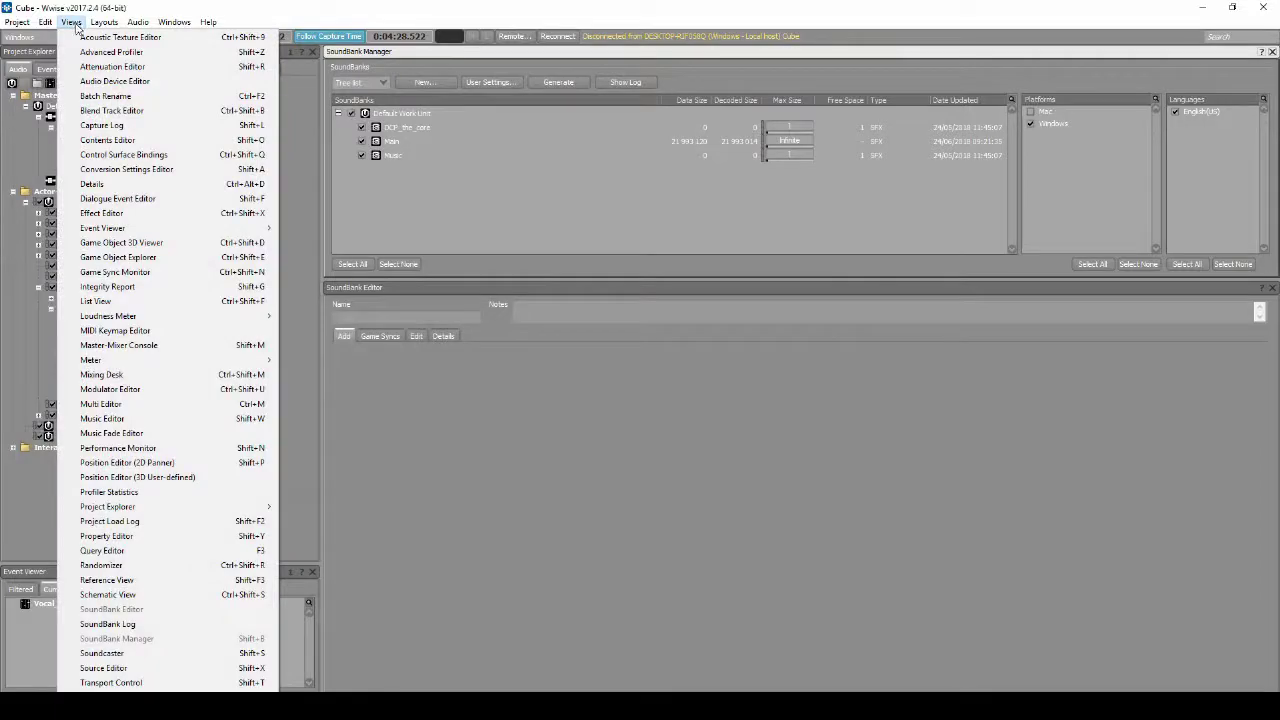
{"action": "left_click", "coordinate": [164, 288]}
{"action": "left_click", "coordinate": [661, 186]}
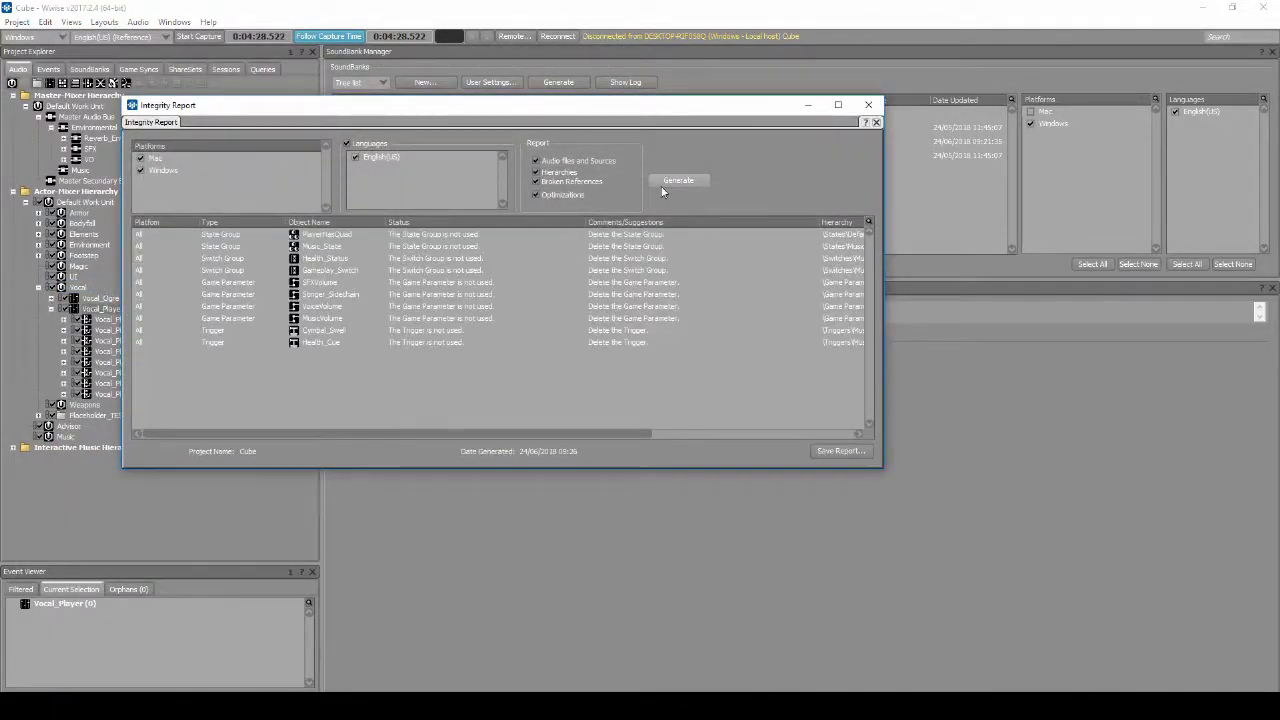